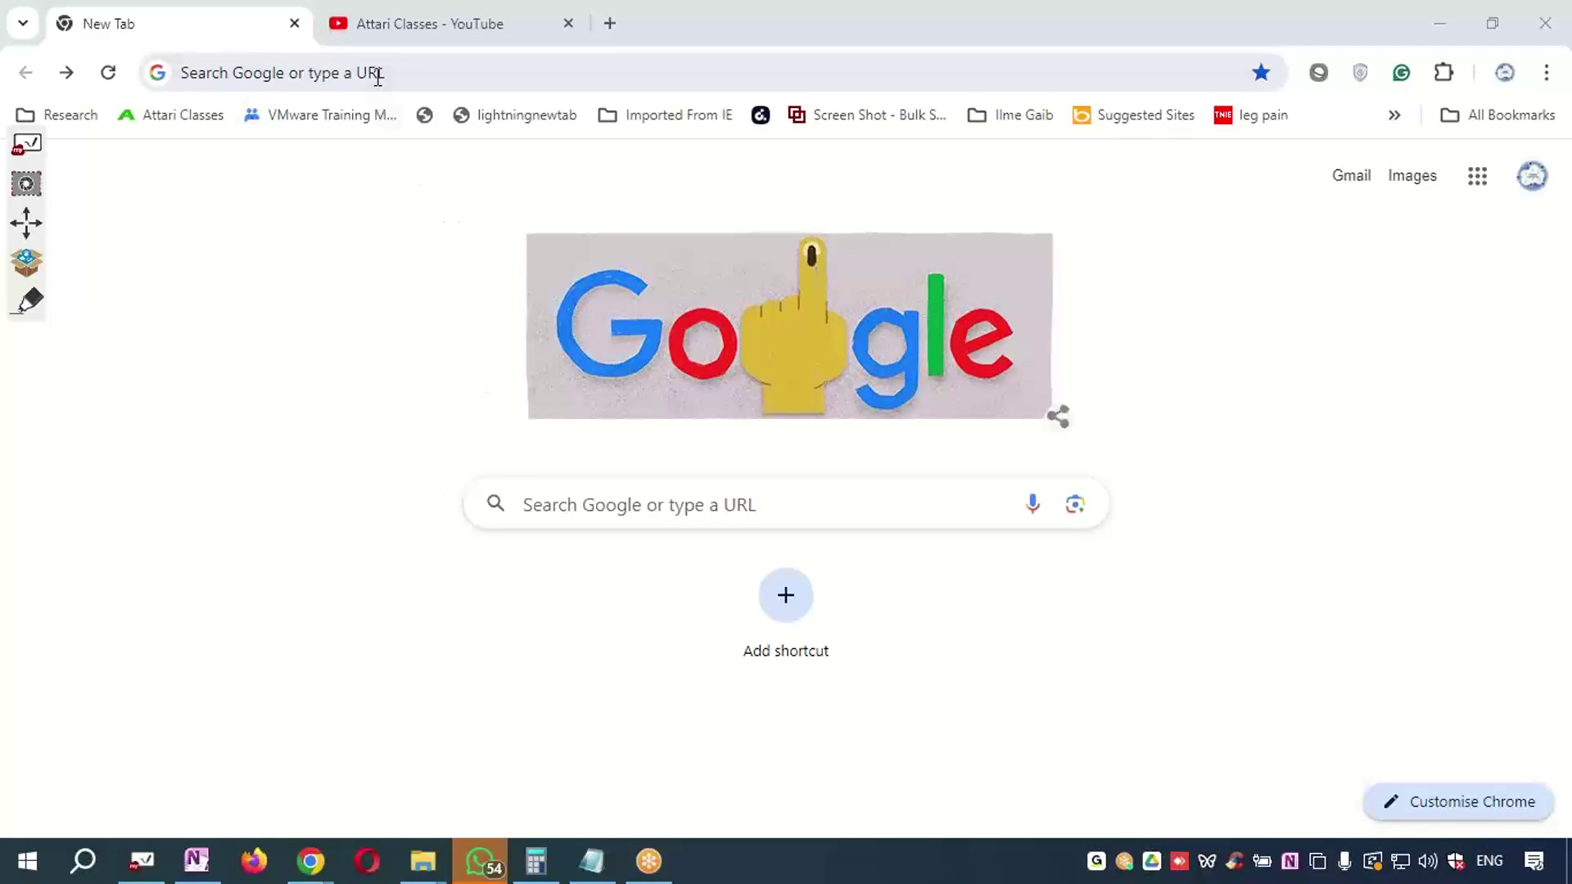
# Search Google for 'vcp-dcv exam' and scroll through the results
pyautogui.click(377, 77)
pyautogui.write('vcp')
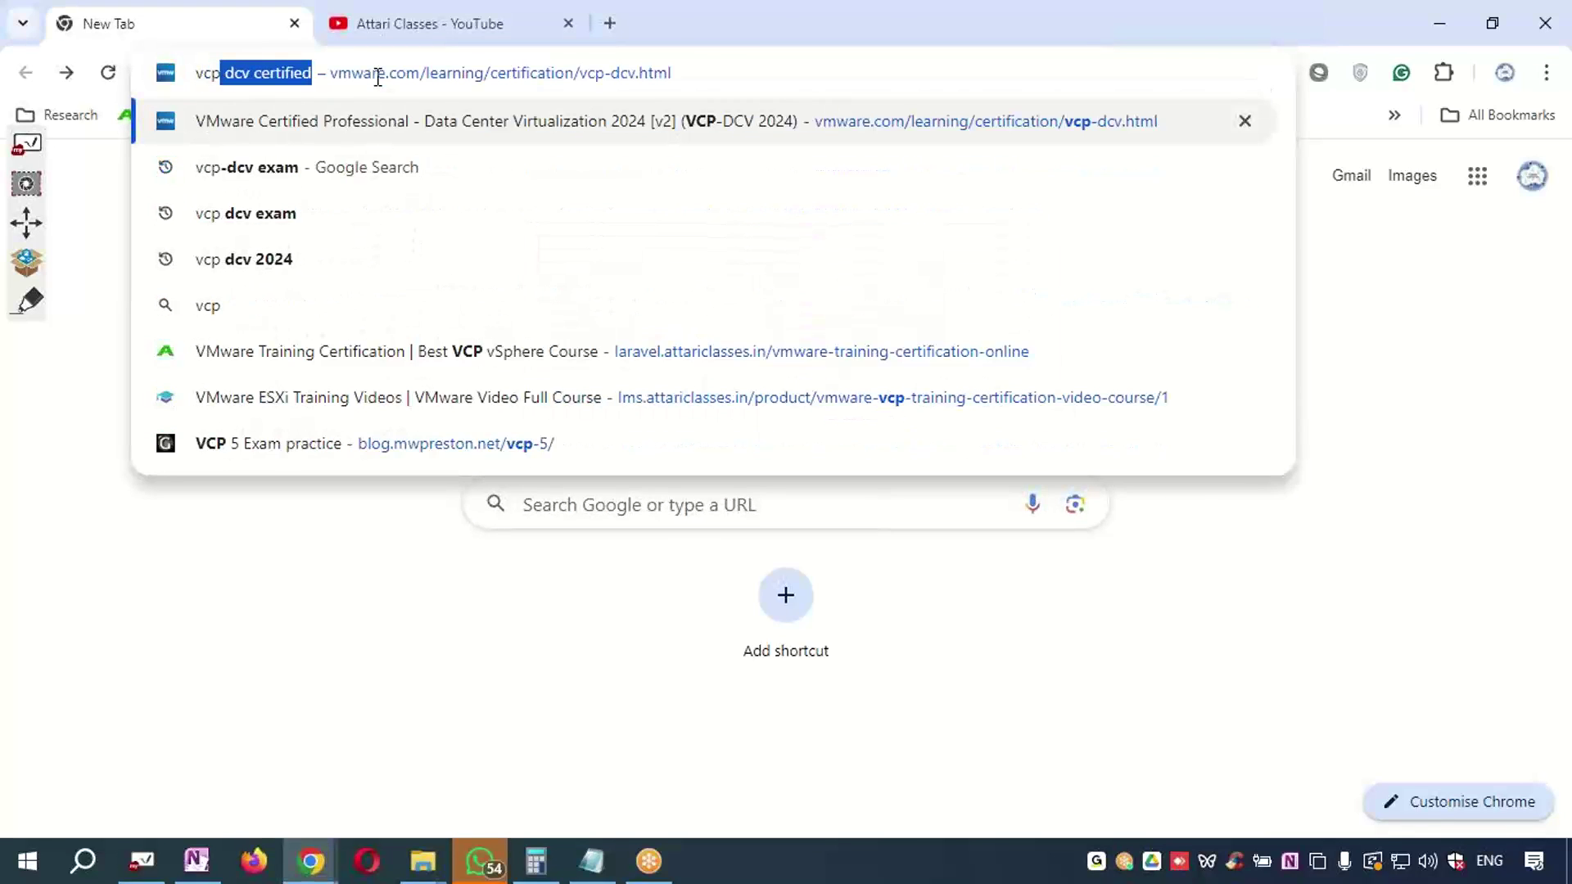
pyautogui.write('-dcv')
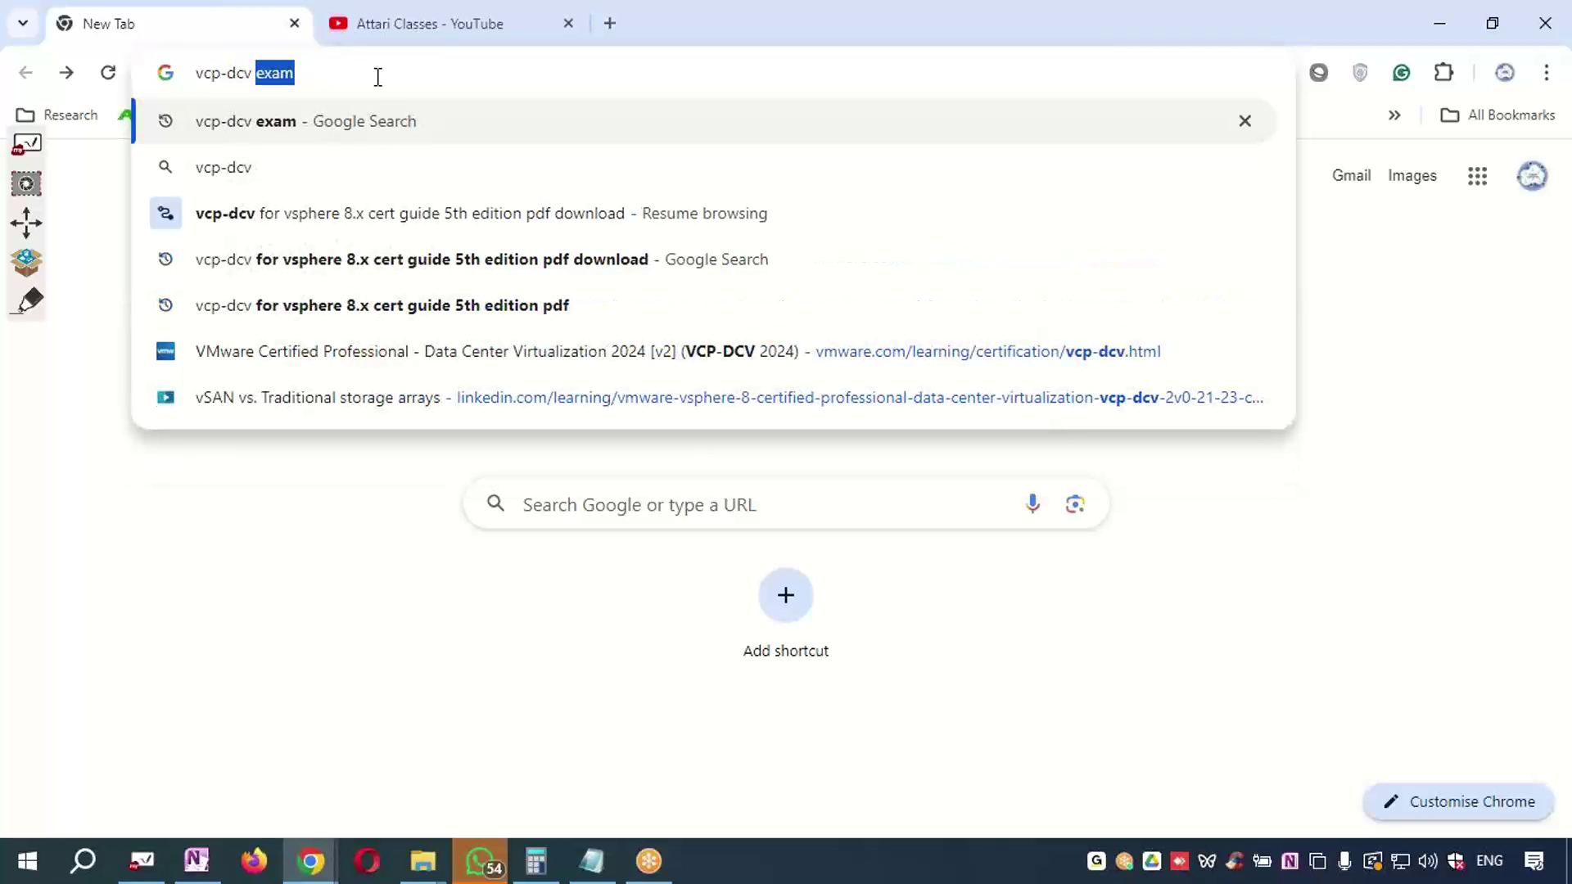
pyautogui.press('Return')
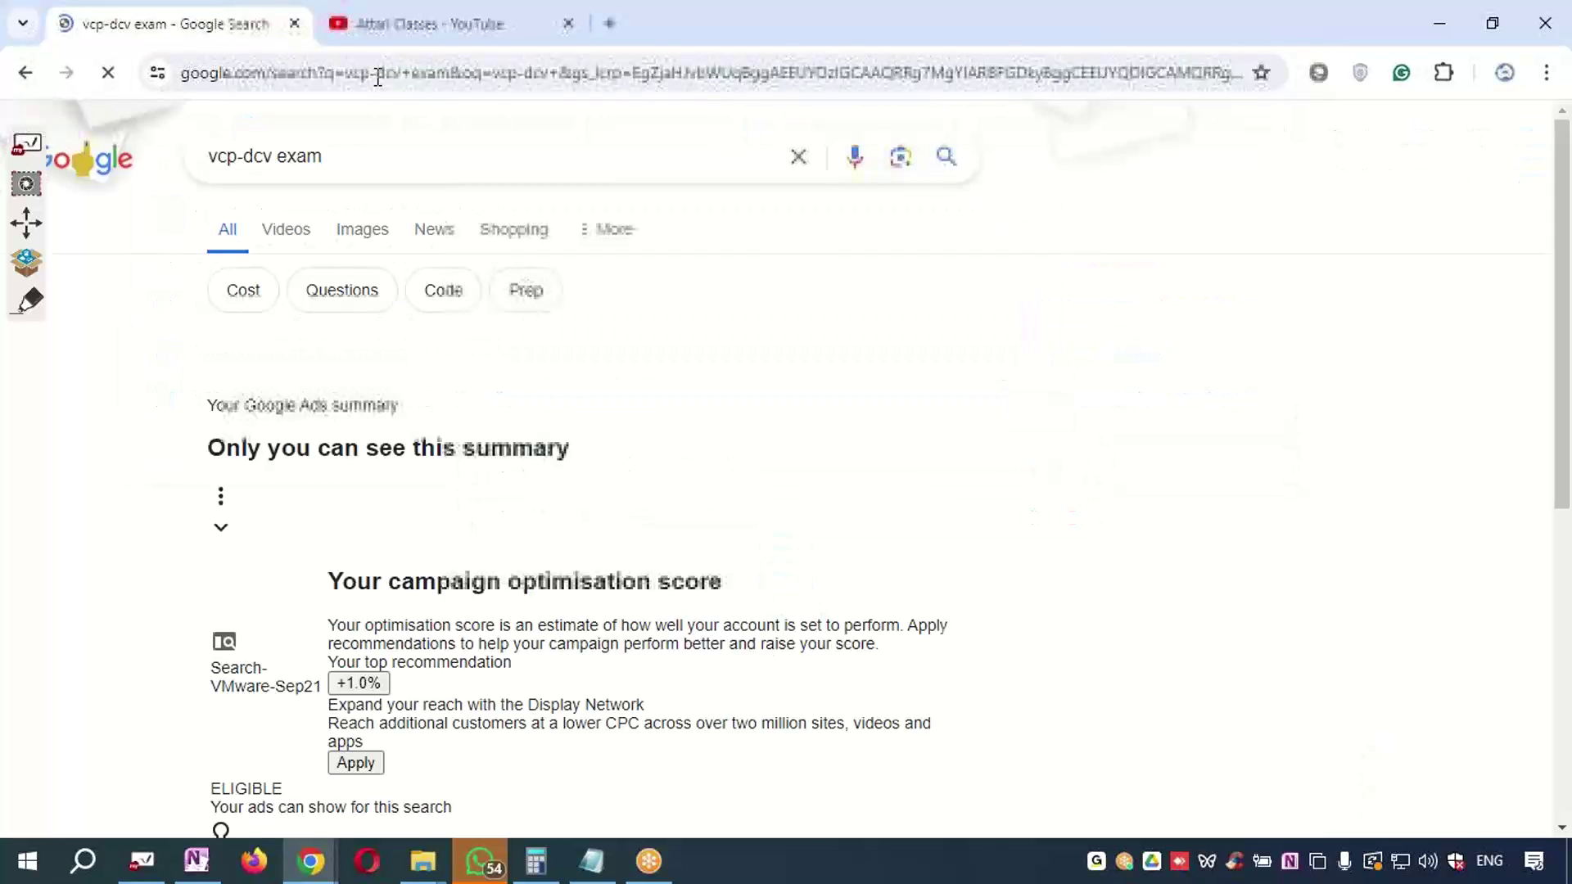
pyautogui.scroll(-8, 701, 309)
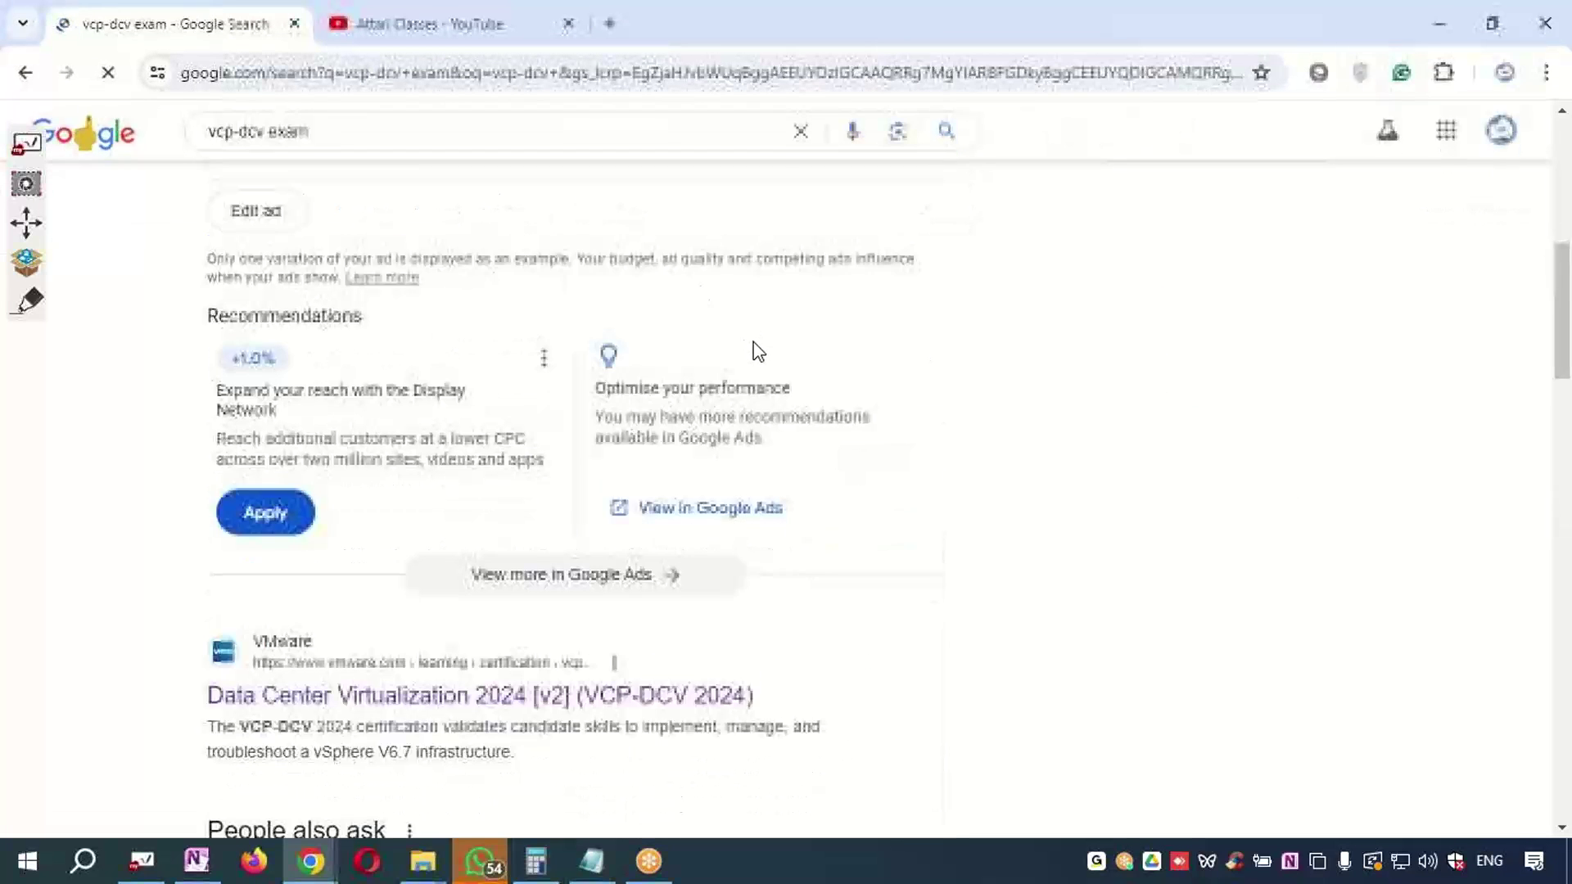
pyautogui.scroll(-3, 979, 396)
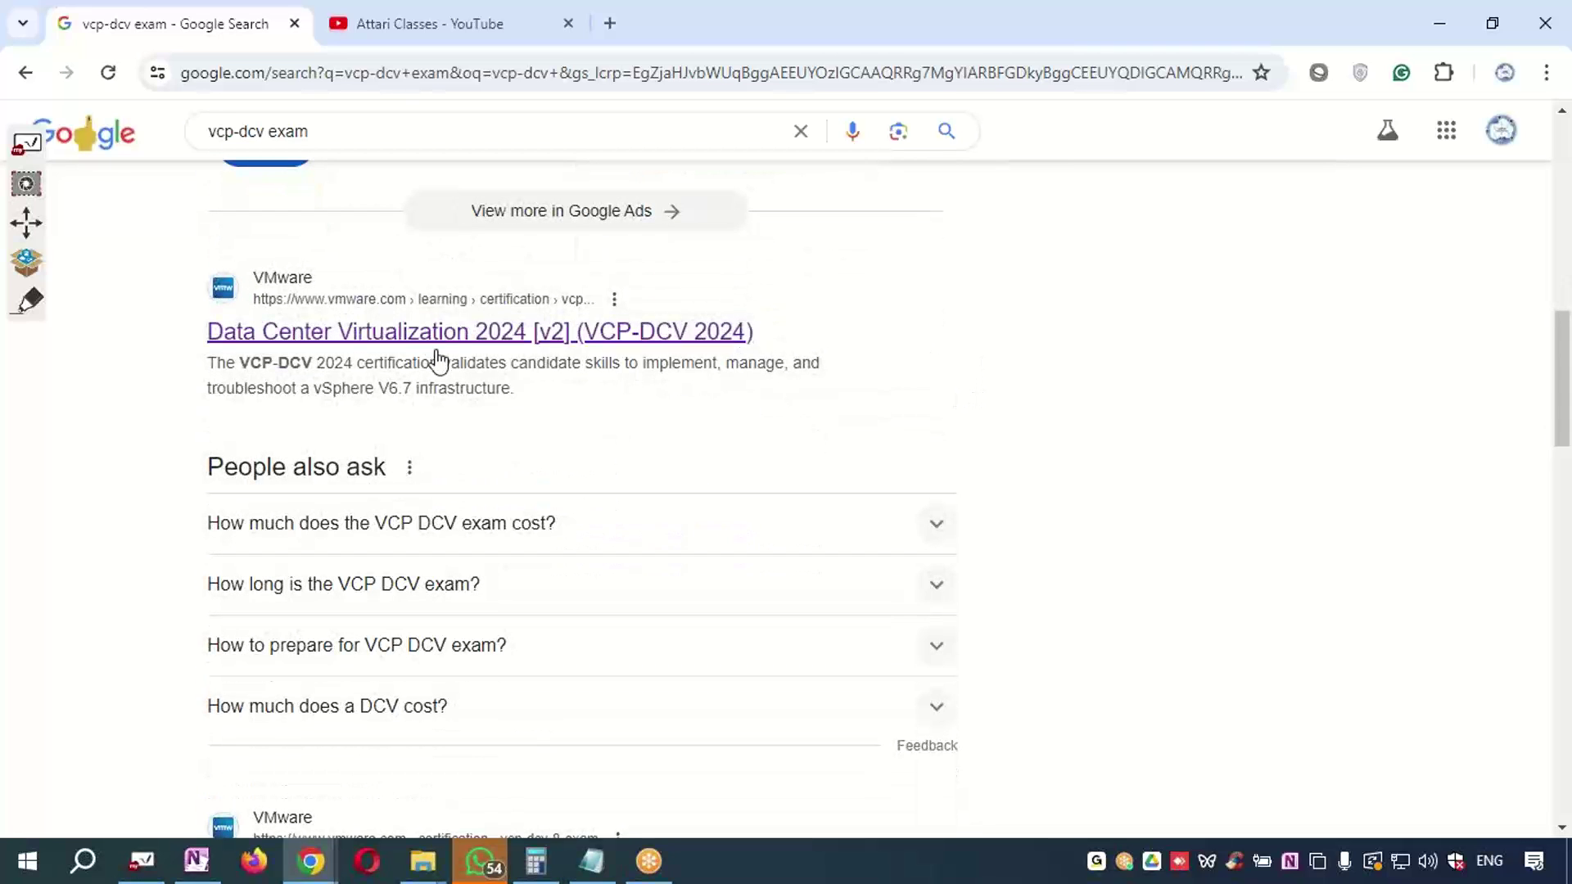
# Mark up the VMware result's vmware.com address and VCP-DCV 2024 title with the red marker
pyautogui.click(27, 301)
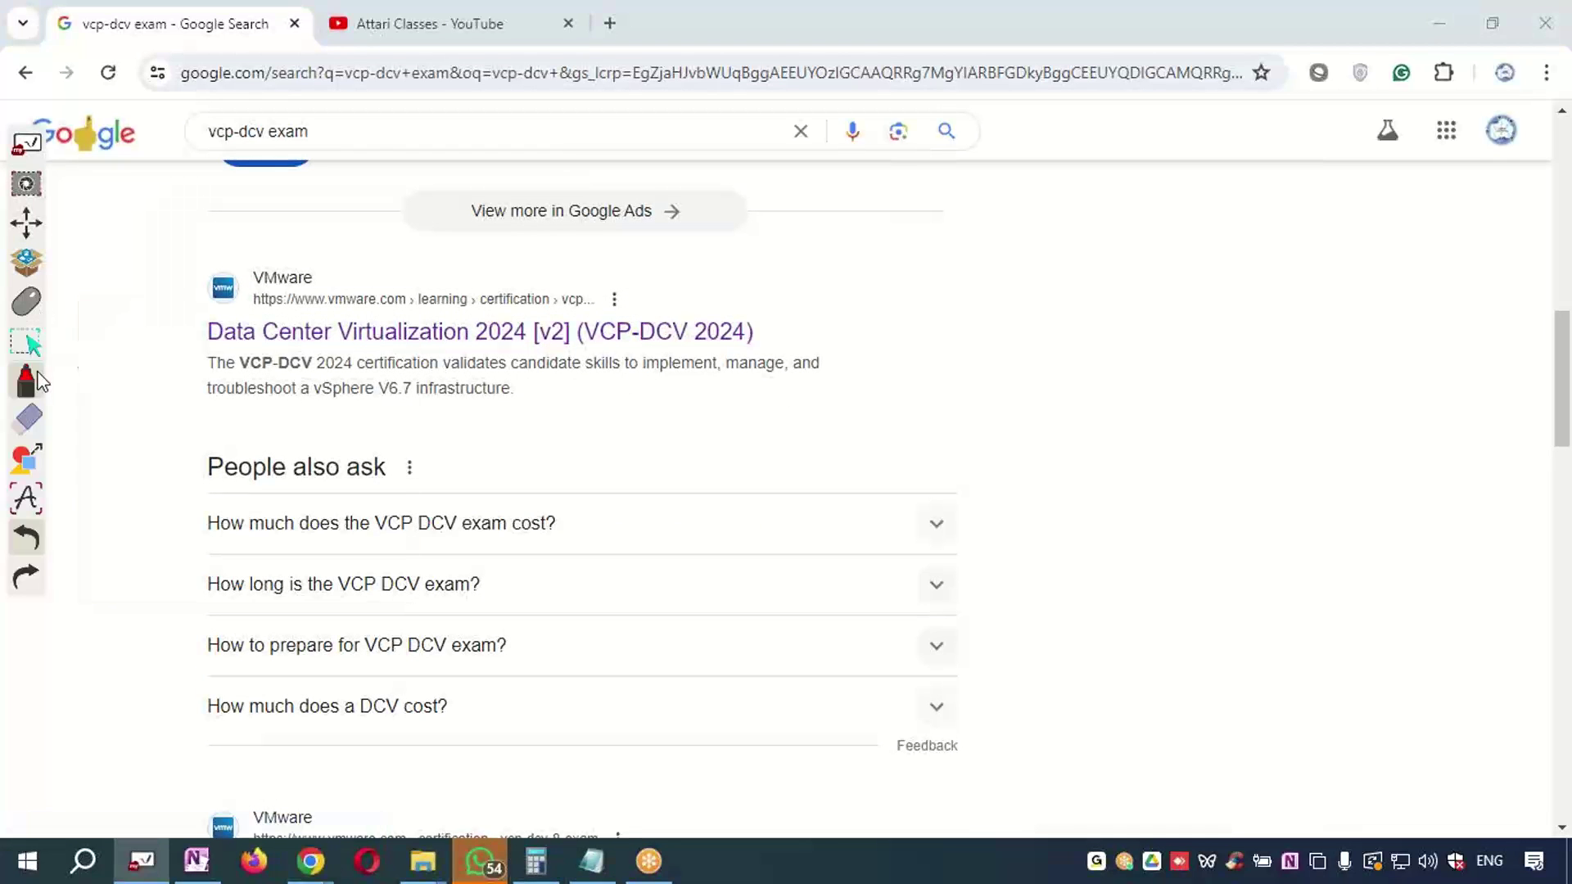
pyautogui.click(26, 381)
pyautogui.moveTo(281, 312); pyautogui.dragTo(405, 302)
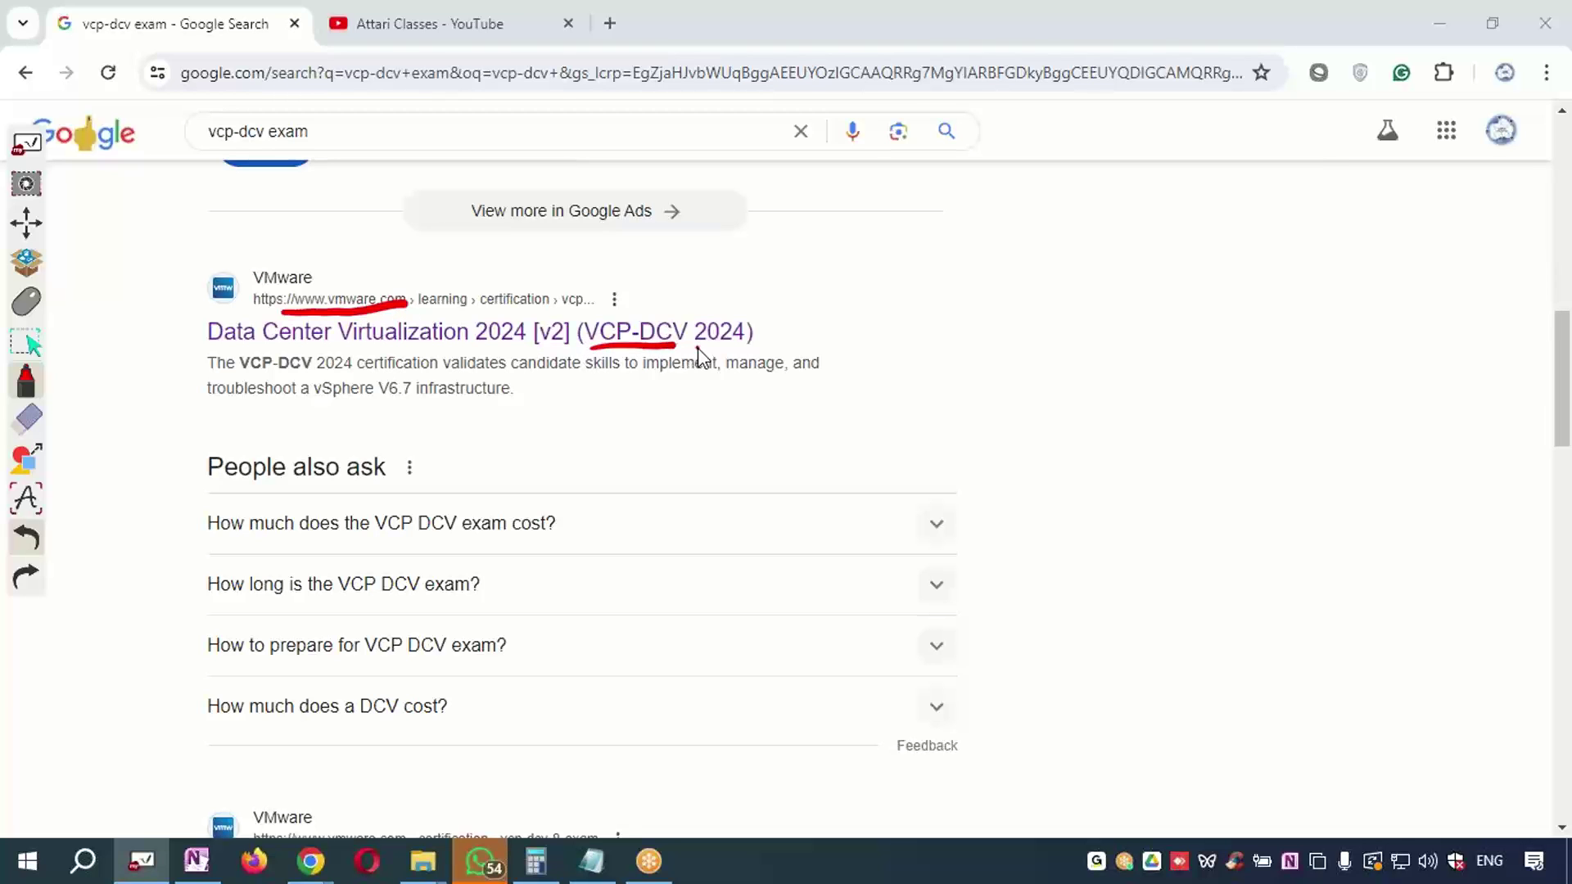
pyautogui.moveTo(695, 348); pyautogui.dragTo(748, 345)
pyautogui.moveTo(739, 311)
pyautogui.mouseDown()
pyautogui.moveTo(670, 287)
pyautogui.moveTo(748, 403)
pyautogui.moveTo(712, 299)
pyautogui.mouseUp()
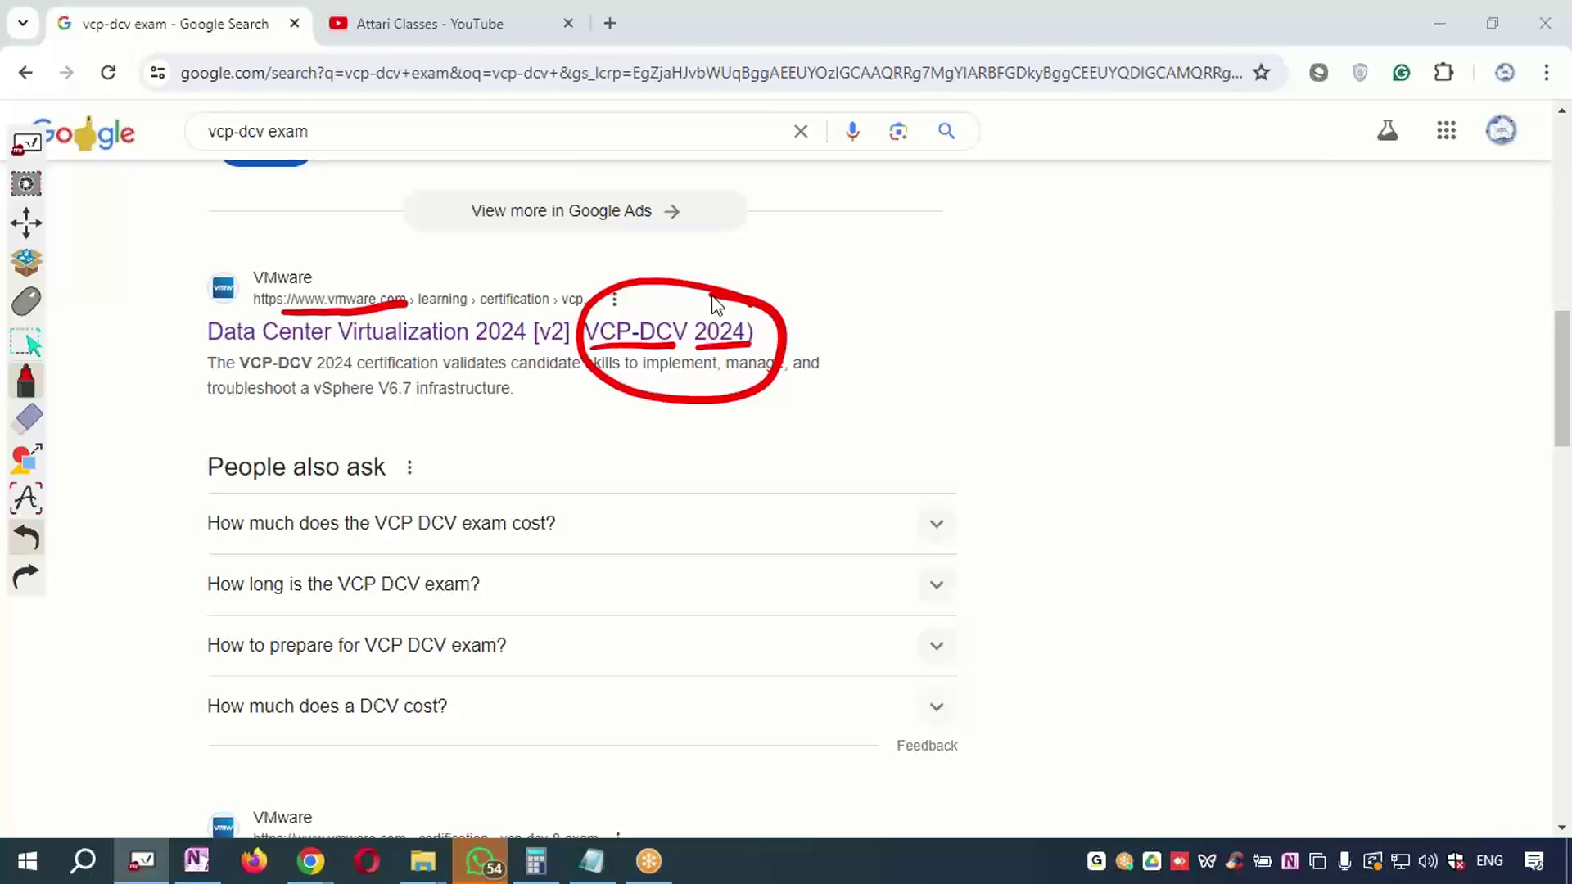
pyautogui.moveTo(723, 485)
pyautogui.mouseDown()
pyautogui.moveTo(725, 390)
pyautogui.moveTo(750, 401)
pyautogui.mouseUp()
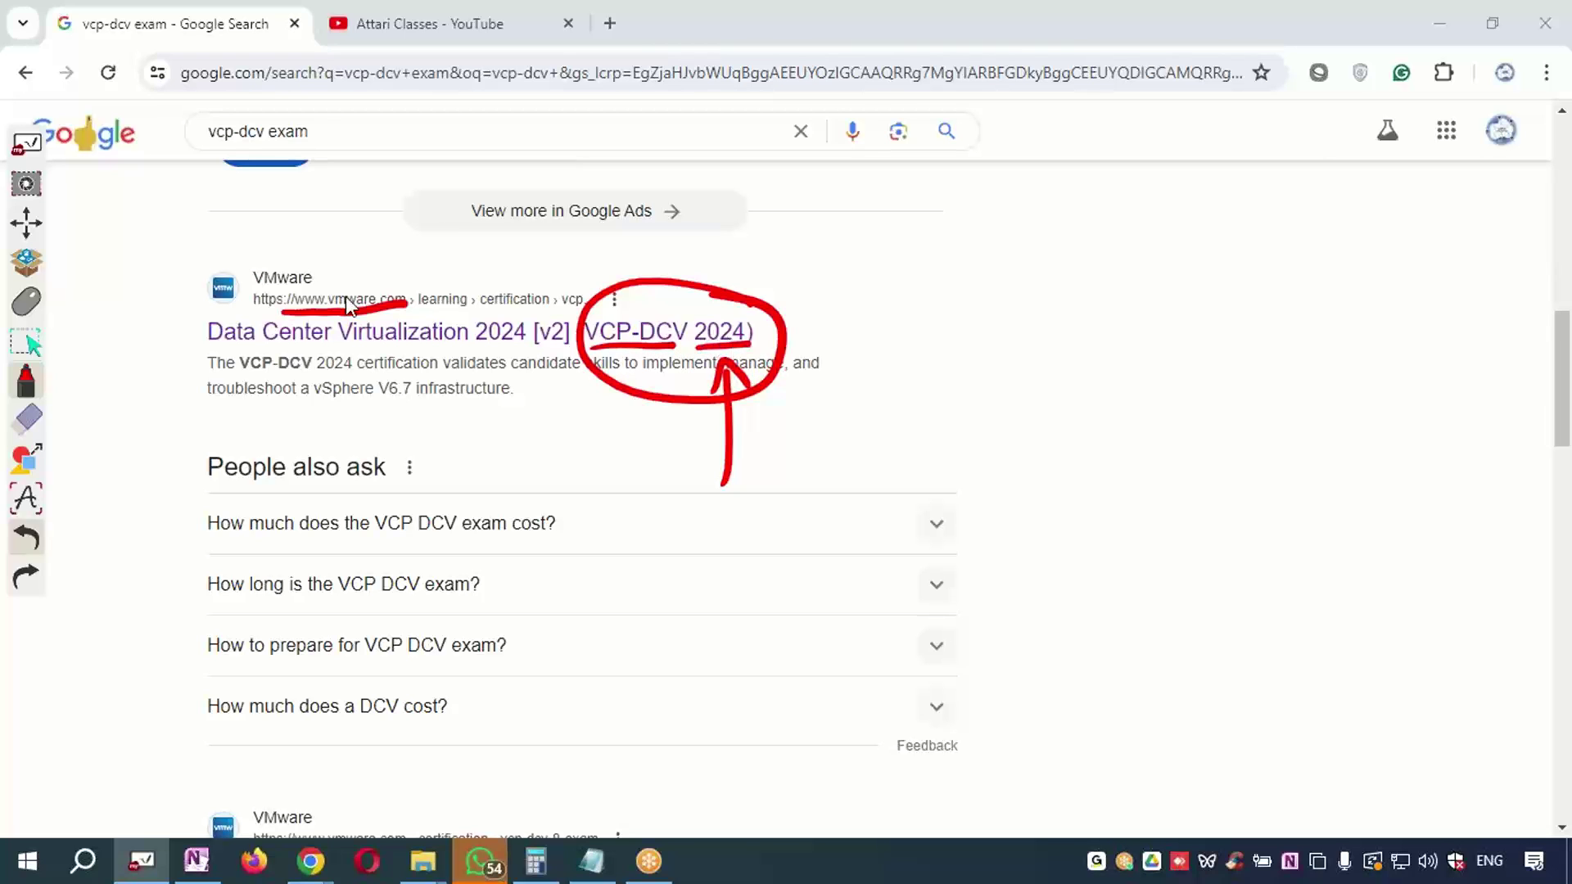
# Circle the VMware source name and address, then open the VCP-DCV certification result
pyautogui.click(27, 380)
pyautogui.moveTo(389, 274); pyautogui.dragTo(326, 249)
pyautogui.moveTo(238, 286); pyautogui.dragTo(292, 263)
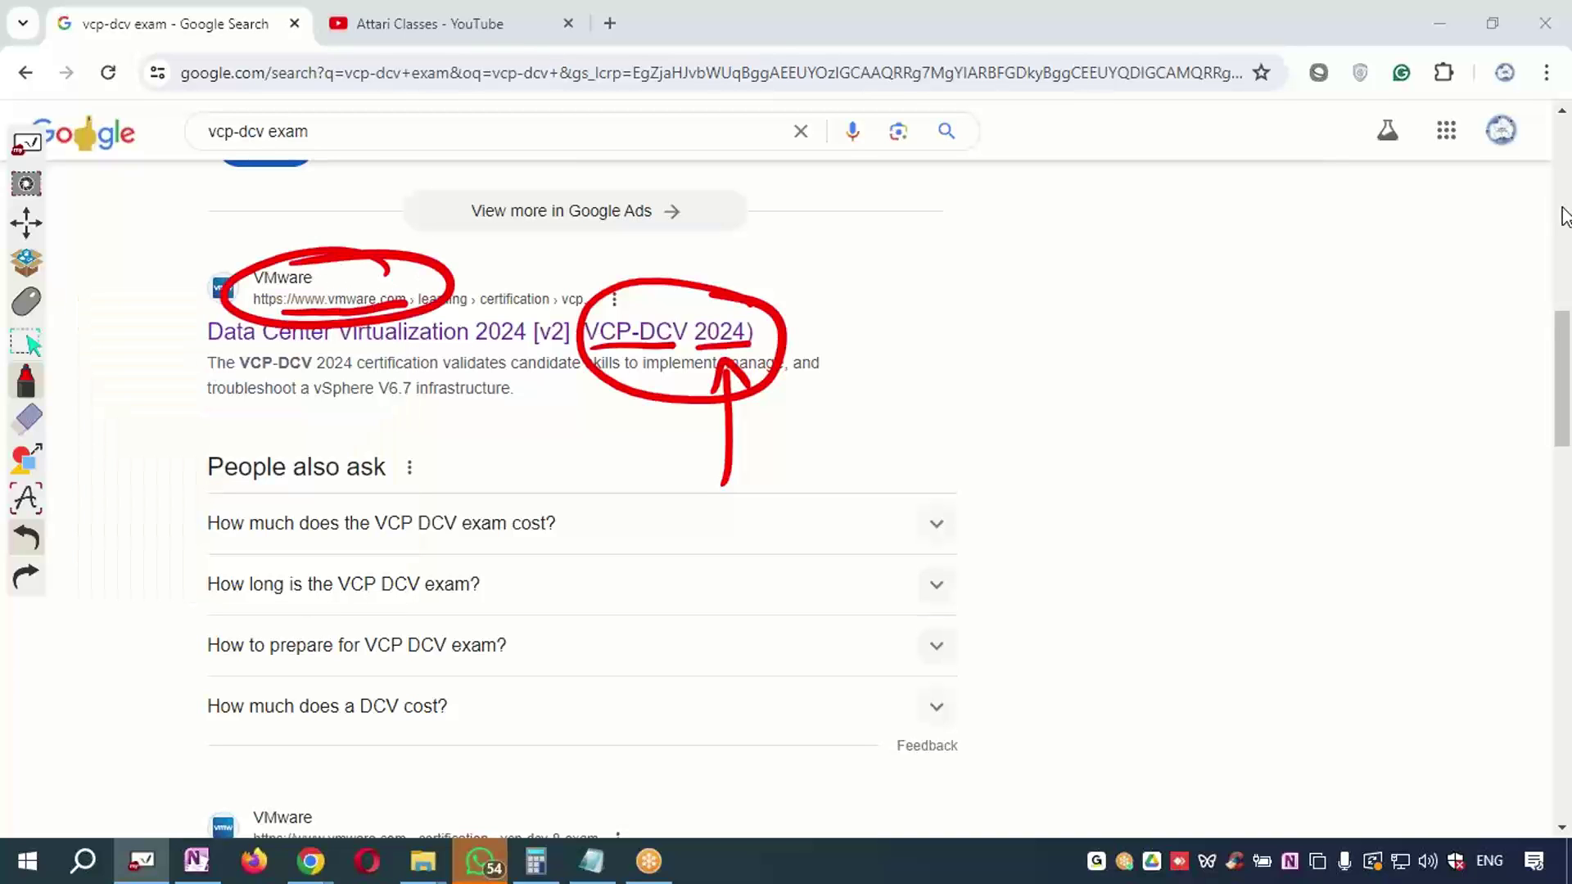
pyautogui.click(456, 332)
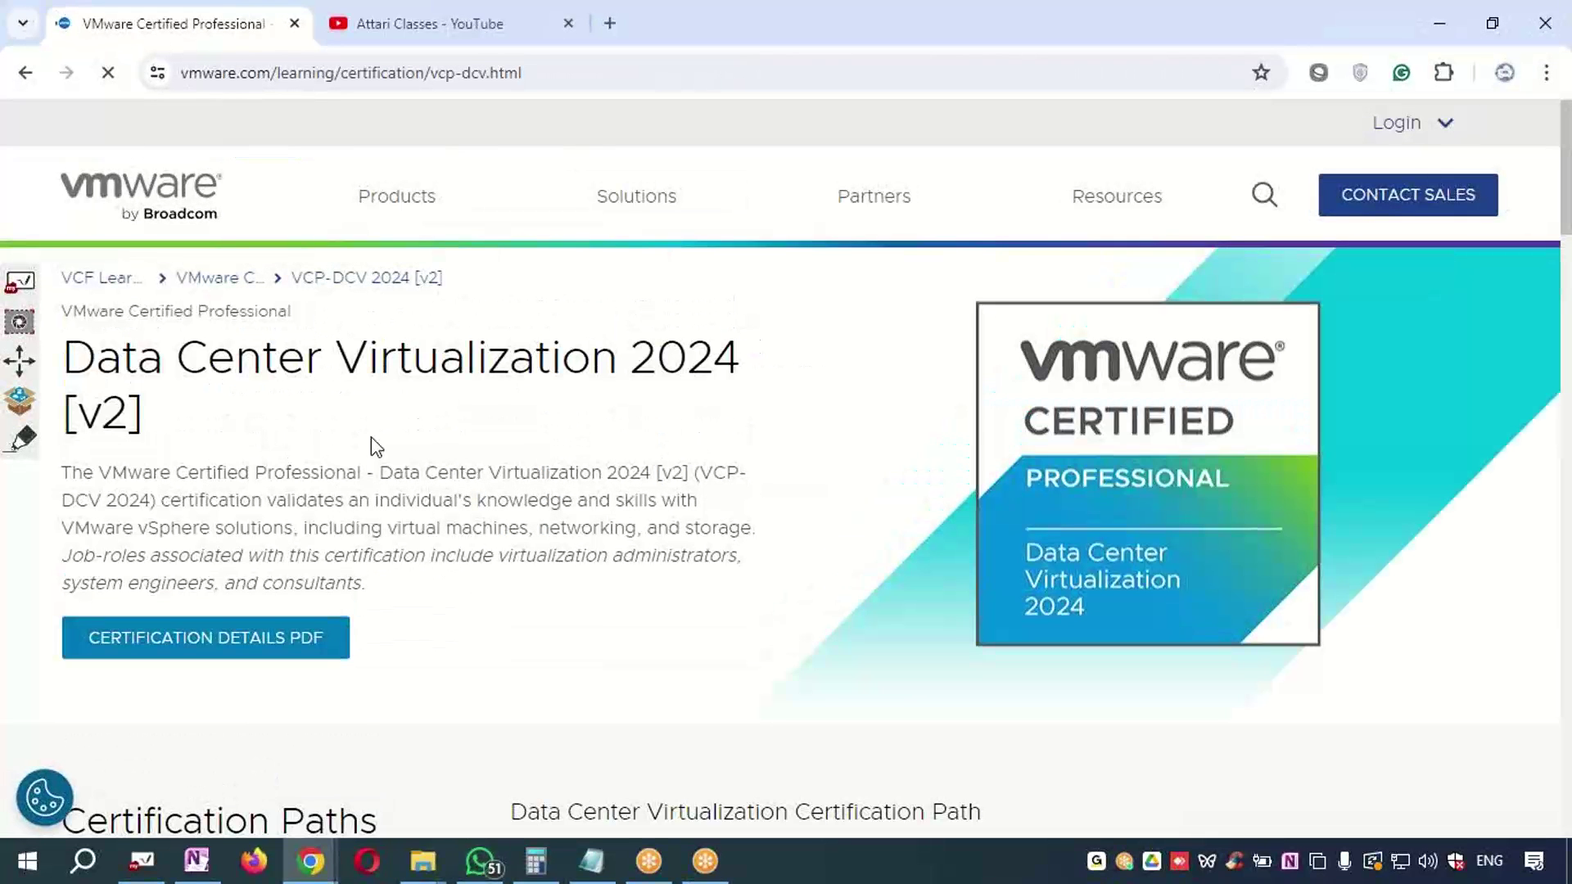
# Show the 'no VCP certifications' path and circle STEP 1's Recommended label in red
pyautogui.scroll(-6, 573, 368)
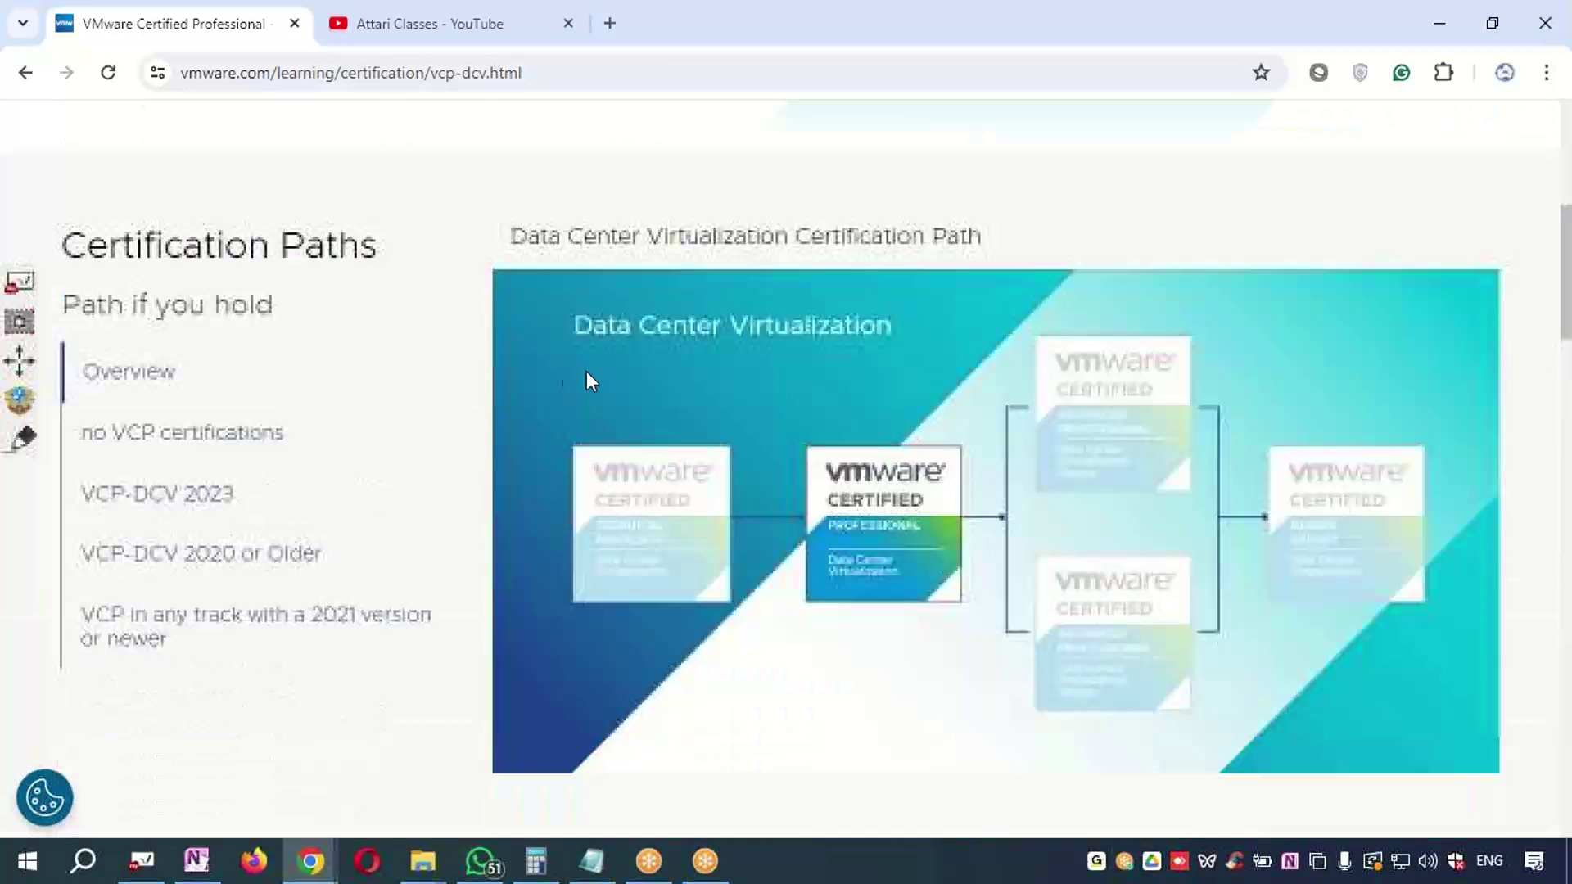
pyautogui.click(220, 435)
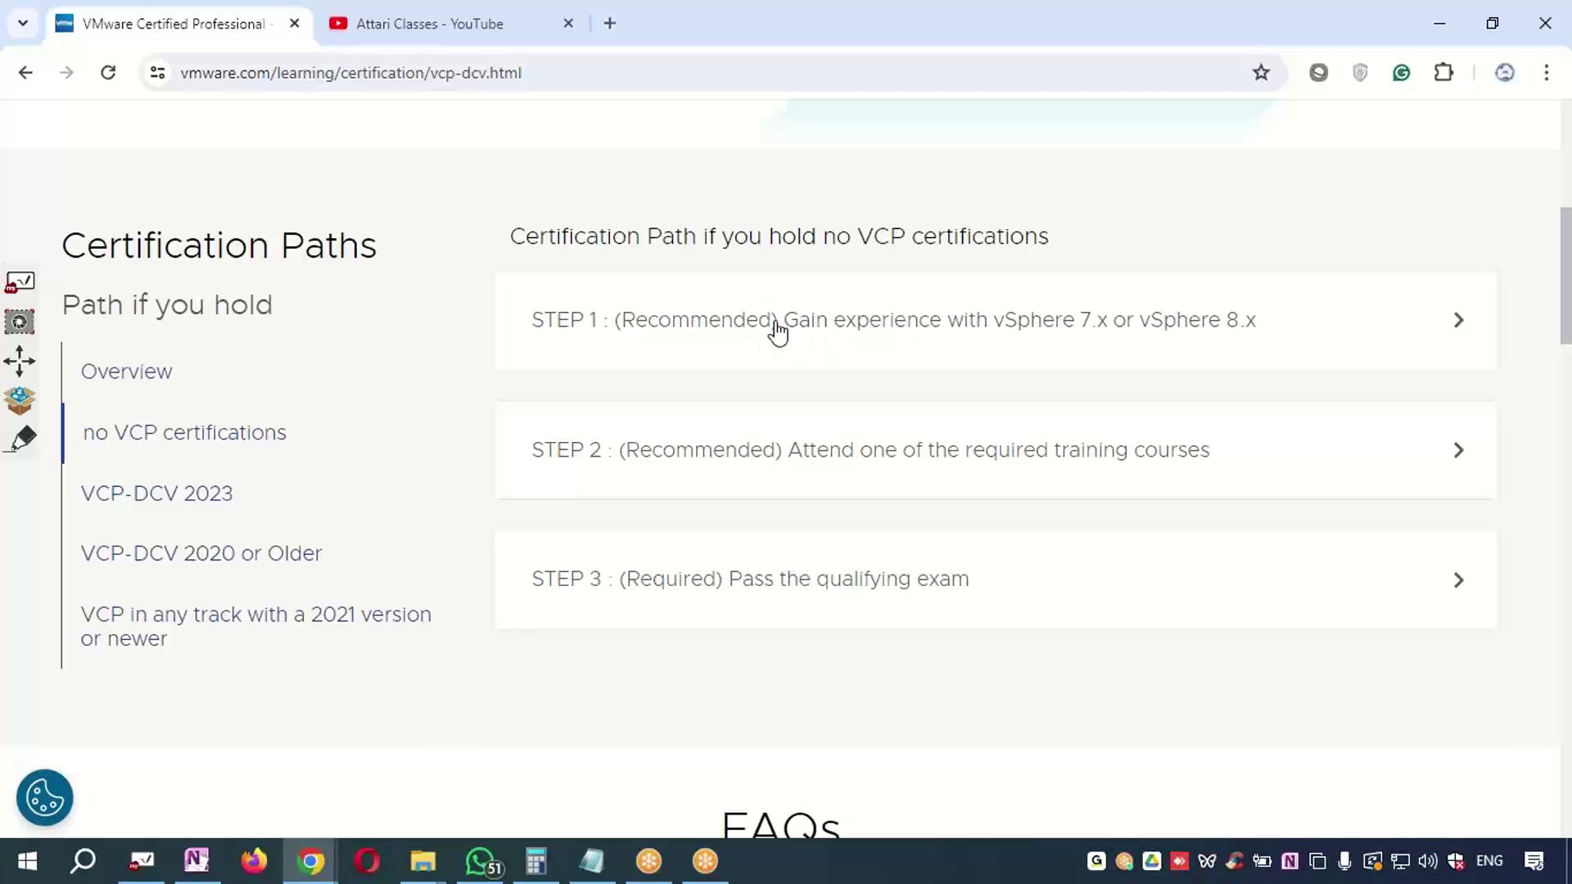
pyautogui.click(22, 438)
pyautogui.click(19, 518)
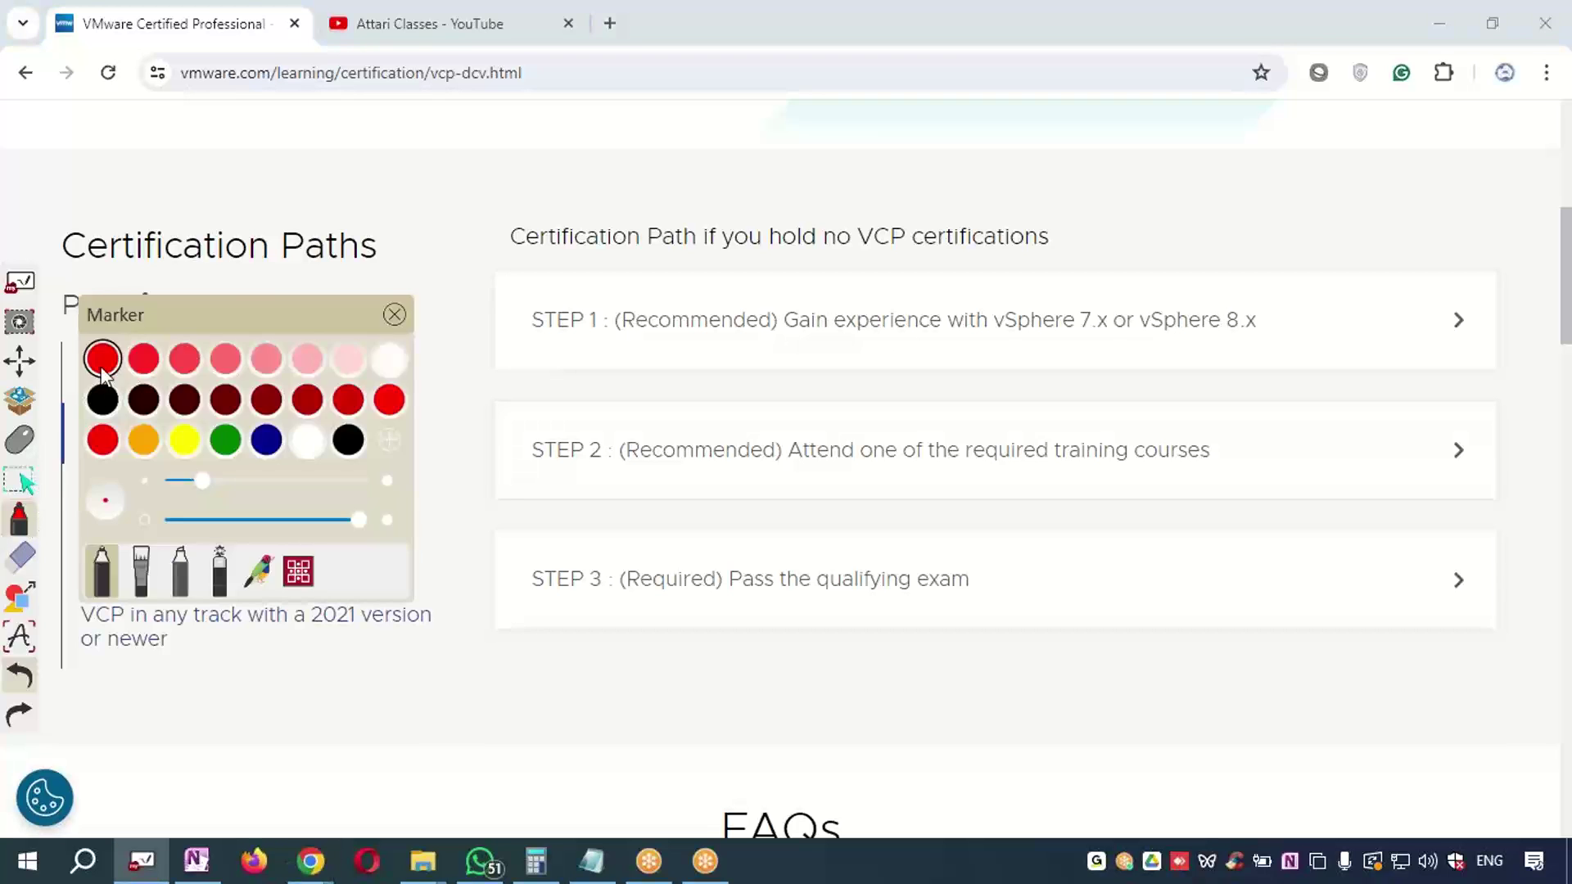
pyautogui.moveTo(618, 351); pyautogui.dragTo(774, 288)
pyautogui.moveTo(652, 302); pyautogui.dragTo(669, 355)
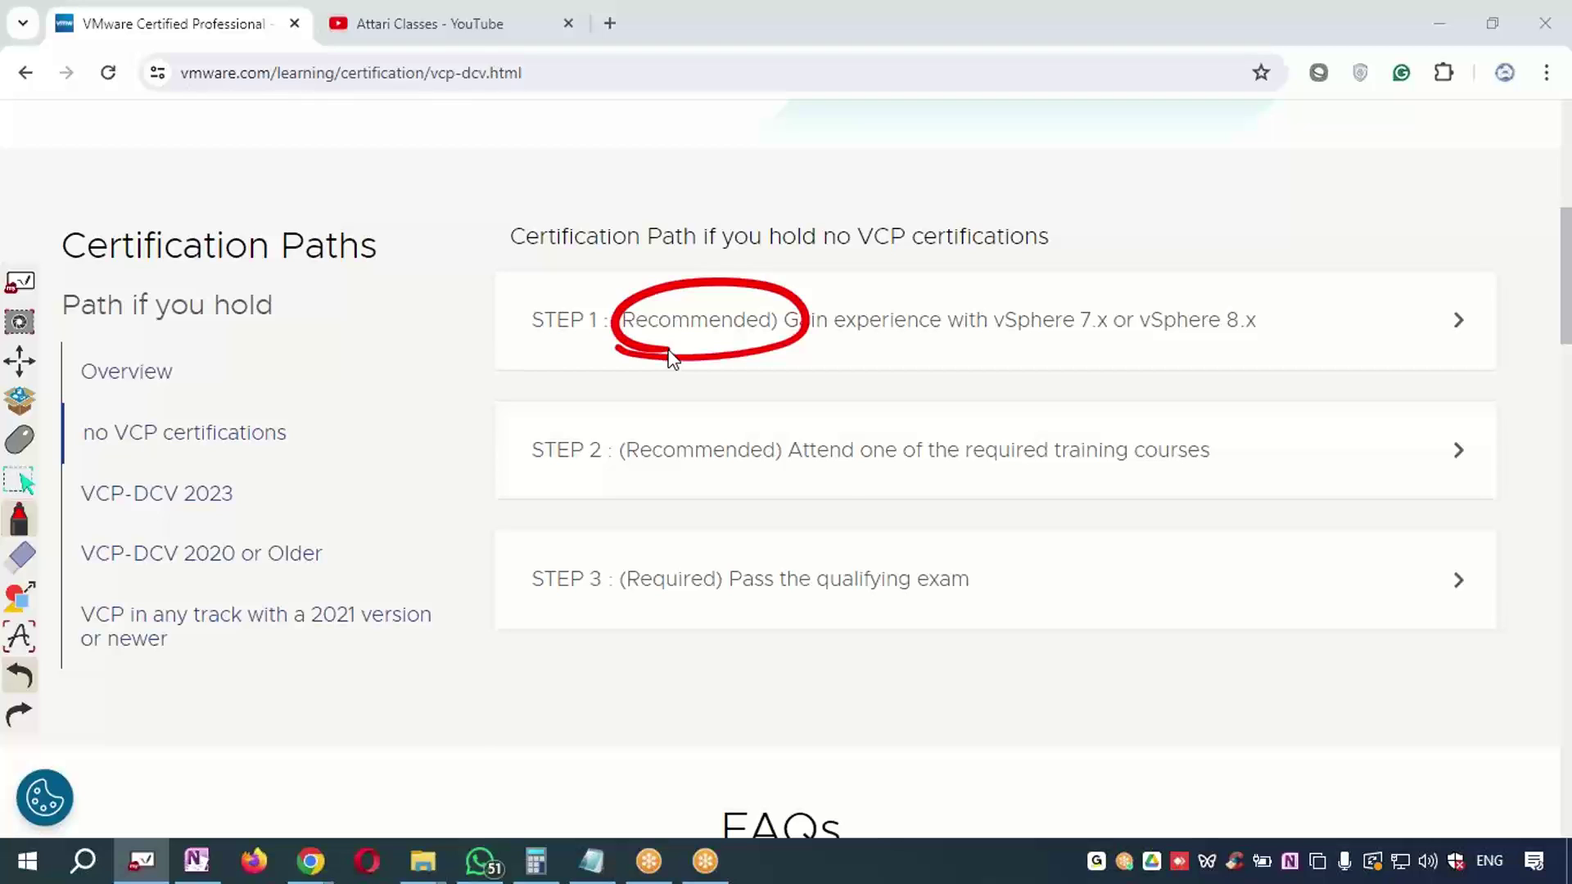
# Underline, box and point an arrow at the STEP 2 training course requirement
pyautogui.moveTo(816, 473); pyautogui.dragTo(1230, 475)
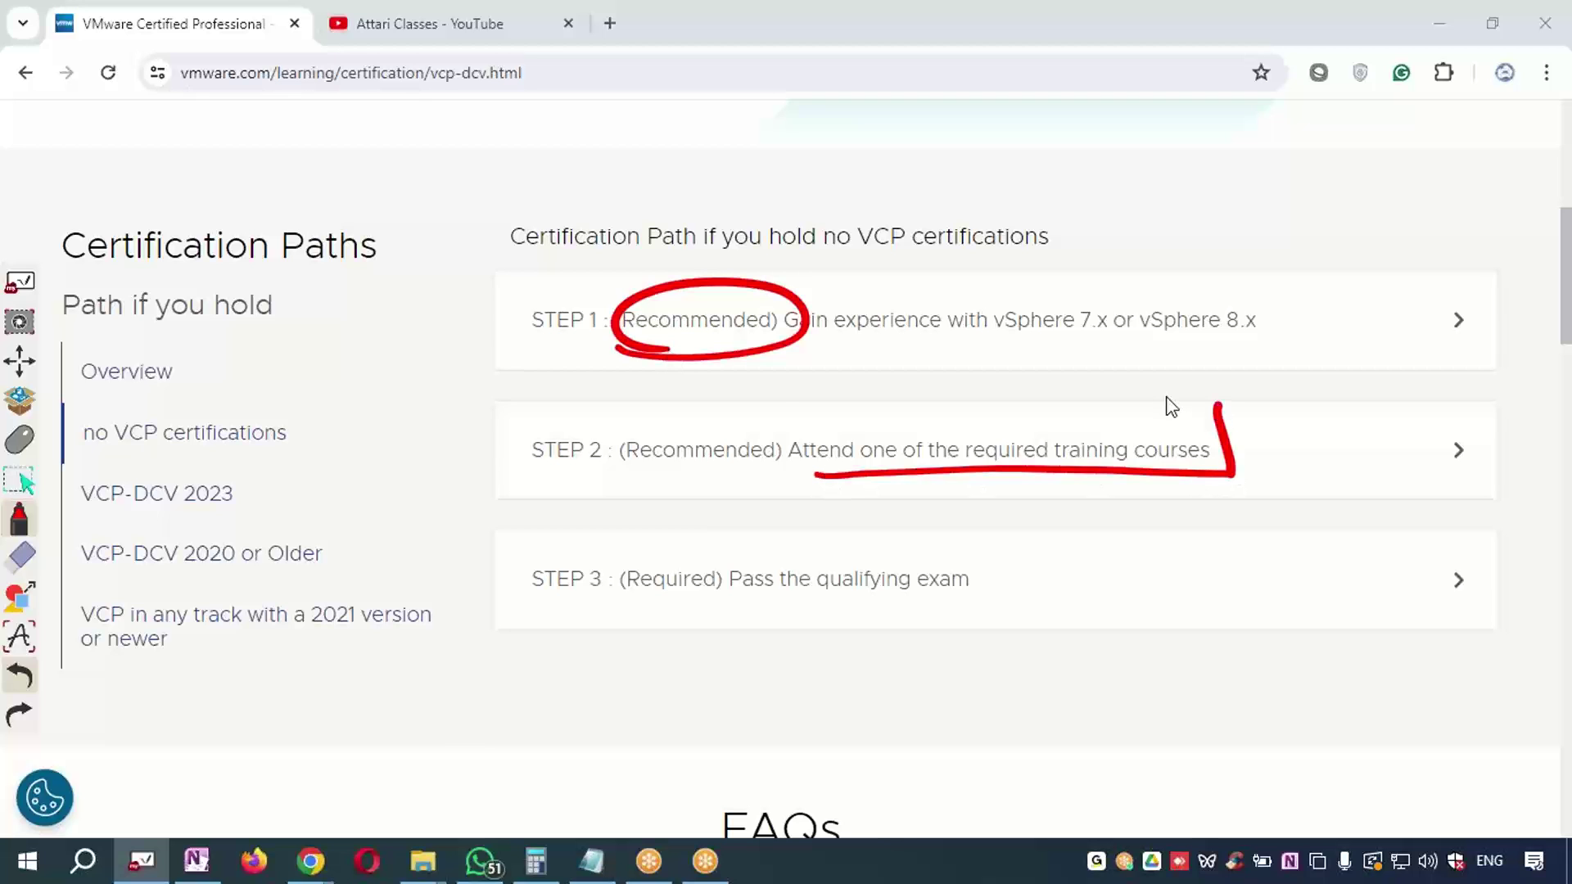
pyautogui.moveTo(1171, 407)
pyautogui.mouseDown()
pyautogui.moveTo(799, 467)
pyautogui.moveTo(851, 475)
pyautogui.mouseUp()
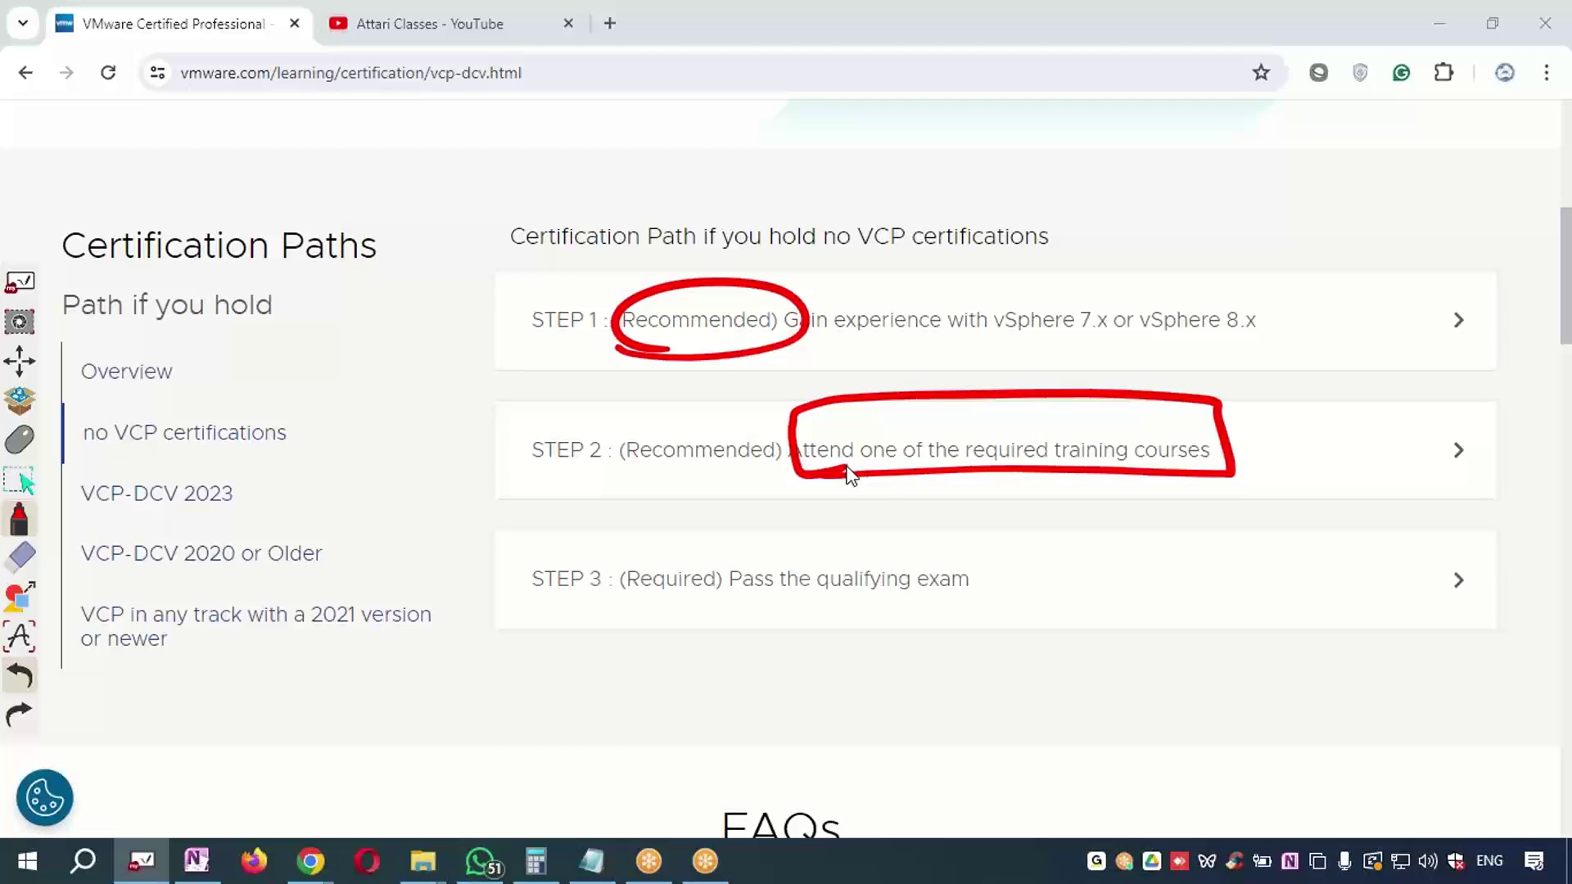
pyautogui.moveTo(418, 423)
pyautogui.mouseDown()
pyautogui.moveTo(765, 404)
pyautogui.moveTo(758, 421)
pyautogui.mouseUp()
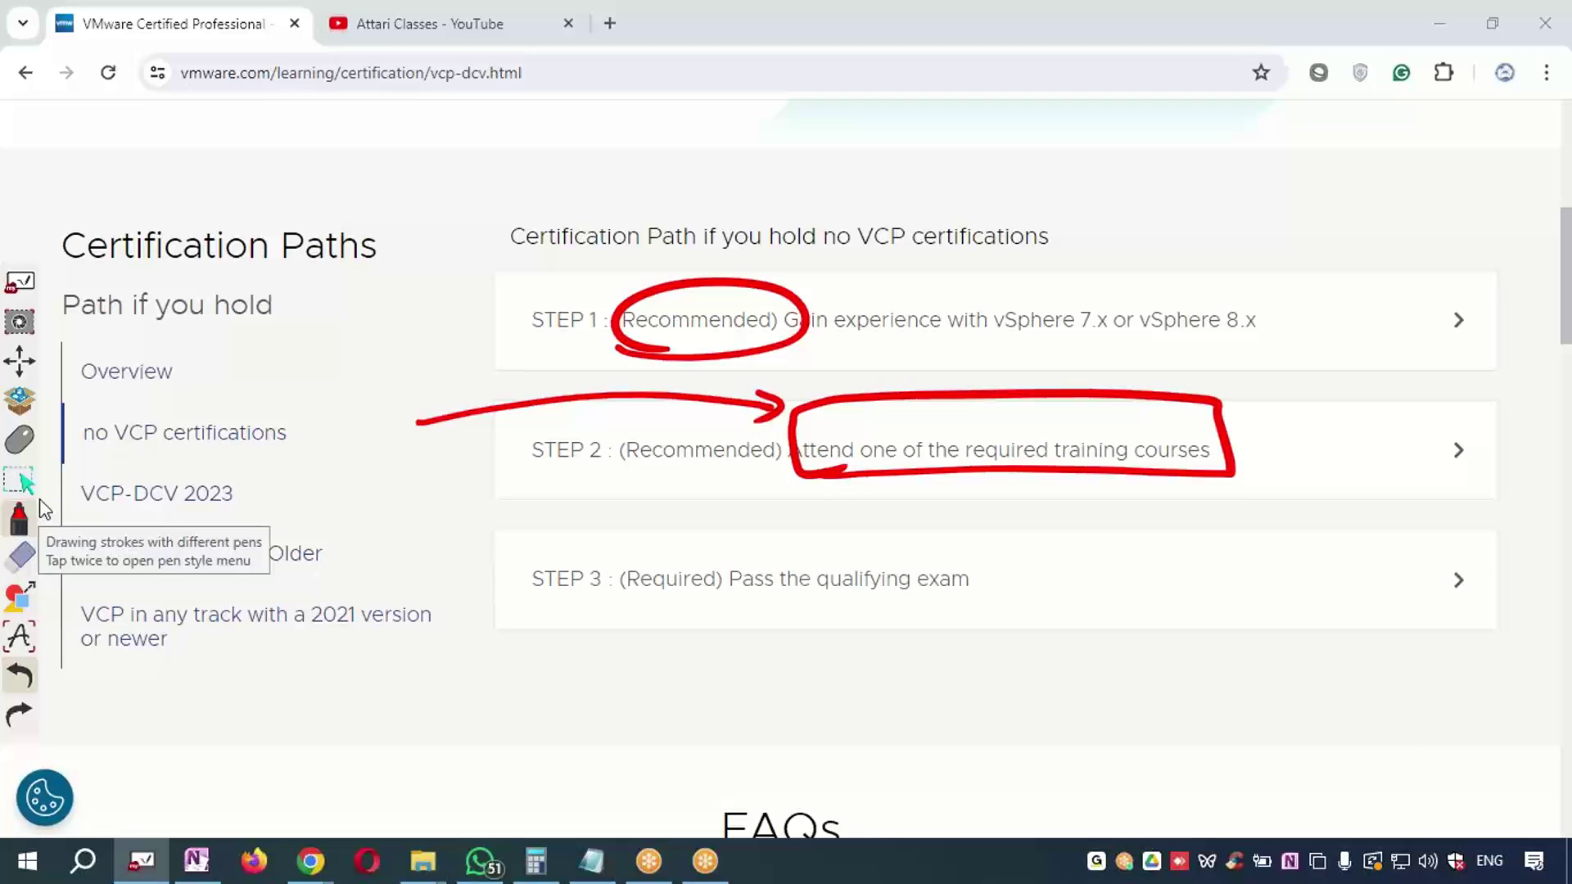
# Circle STEP 3's Required label, then clear all annotations
pyautogui.click(19, 519)
pyautogui.moveTo(619, 607)
pyautogui.mouseDown()
pyautogui.moveTo(670, 631)
pyautogui.moveTo(625, 625)
pyautogui.moveTo(666, 624)
pyautogui.mouseUp()
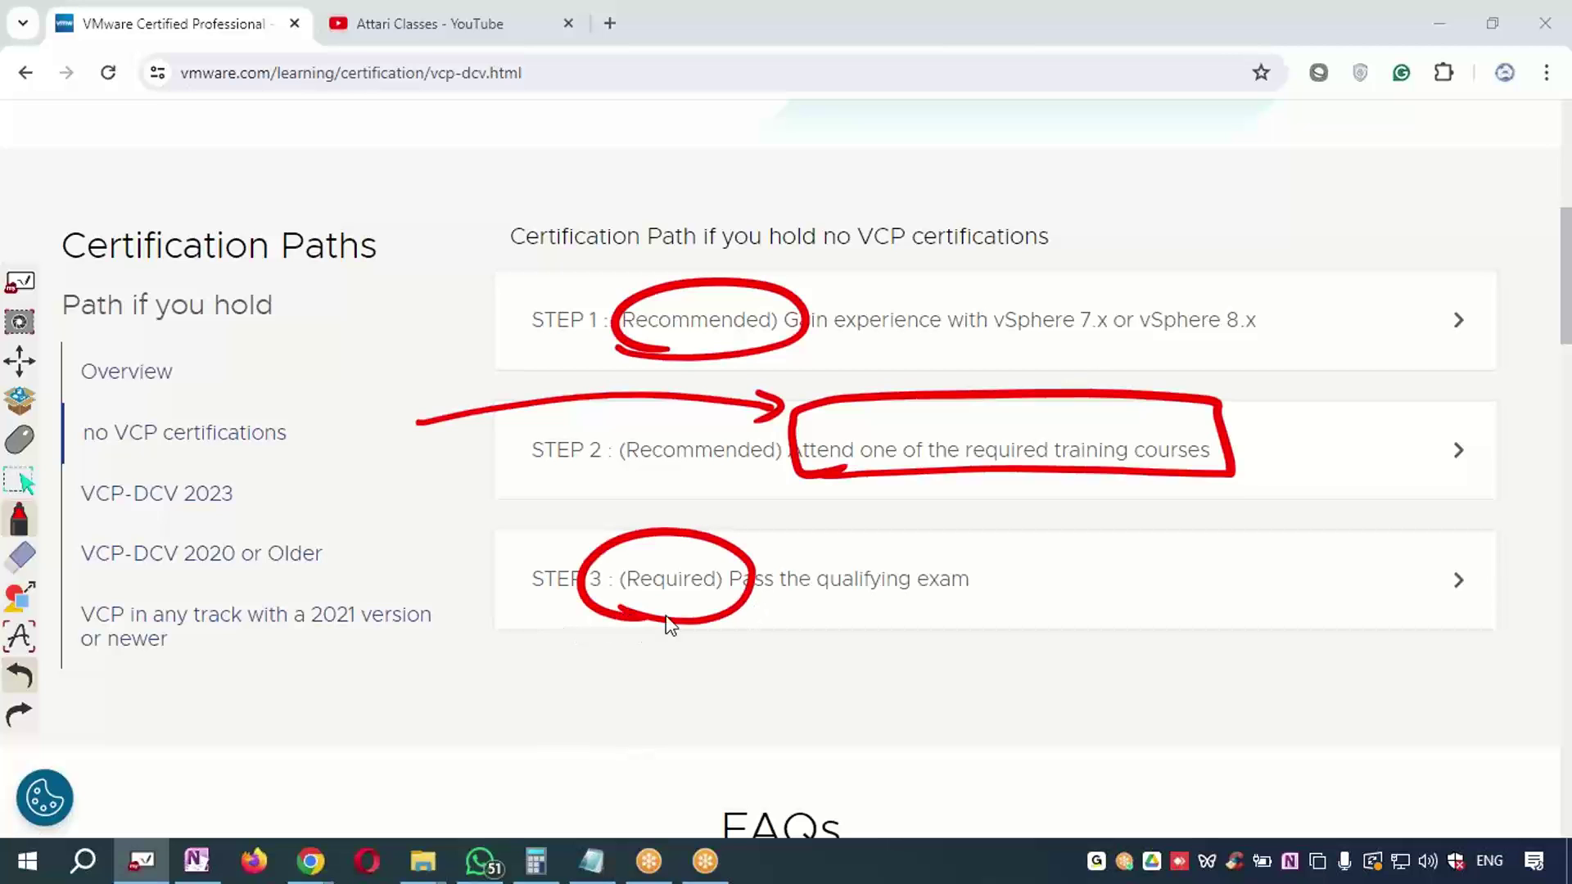
pyautogui.click(22, 559)
pyautogui.click(212, 315)
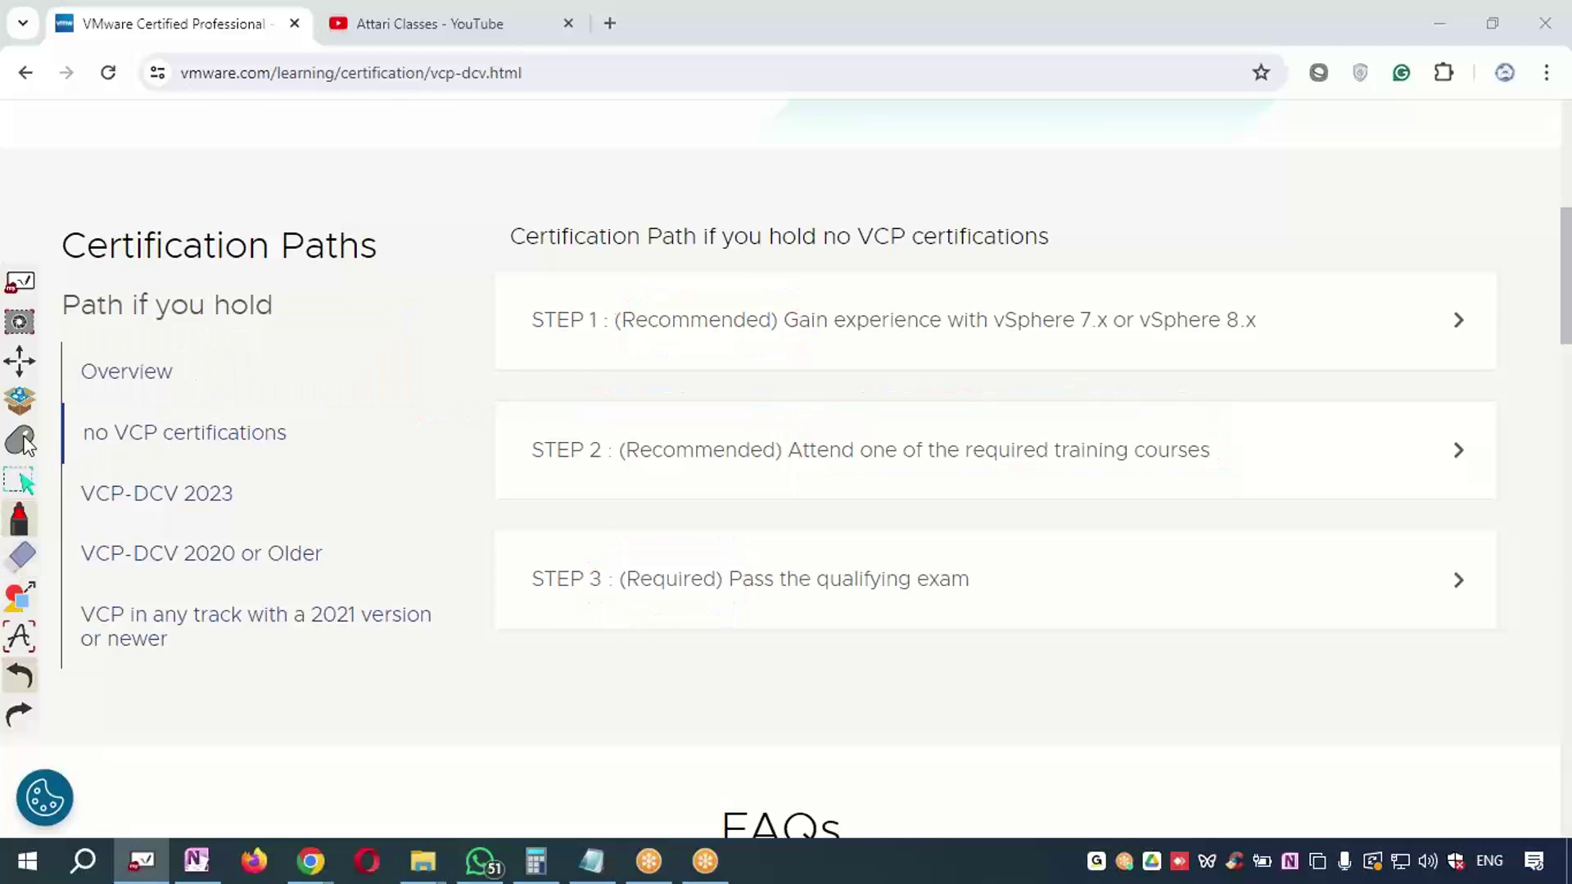
# Expand STEP 3 and highlight the 70 questions count and $250 USD price
pyautogui.click(652, 592)
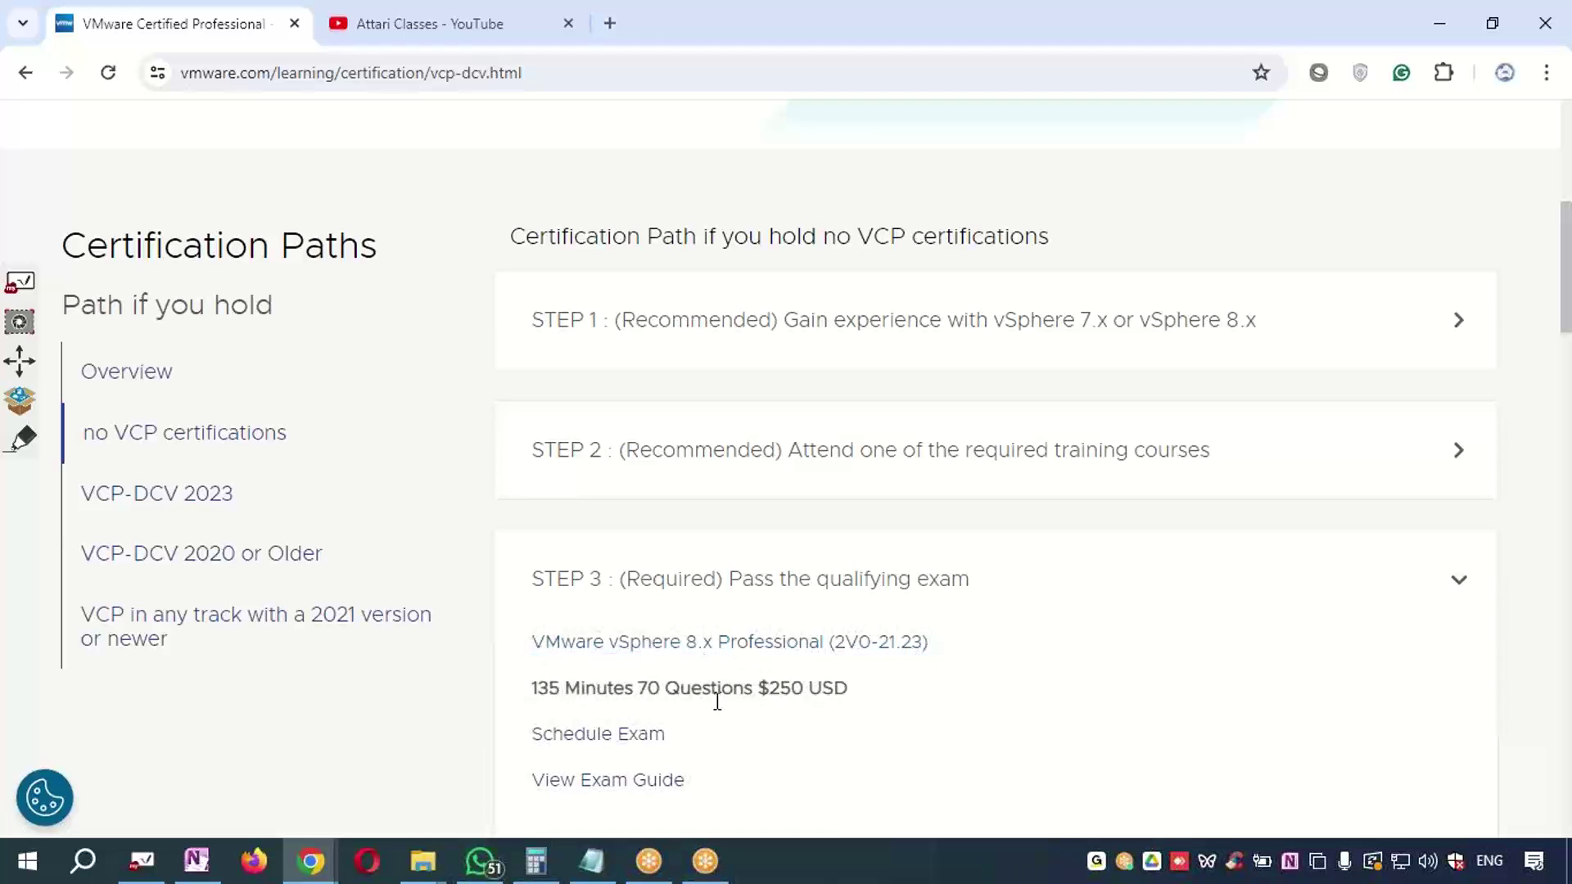
pyautogui.scroll(-1, 700, 709)
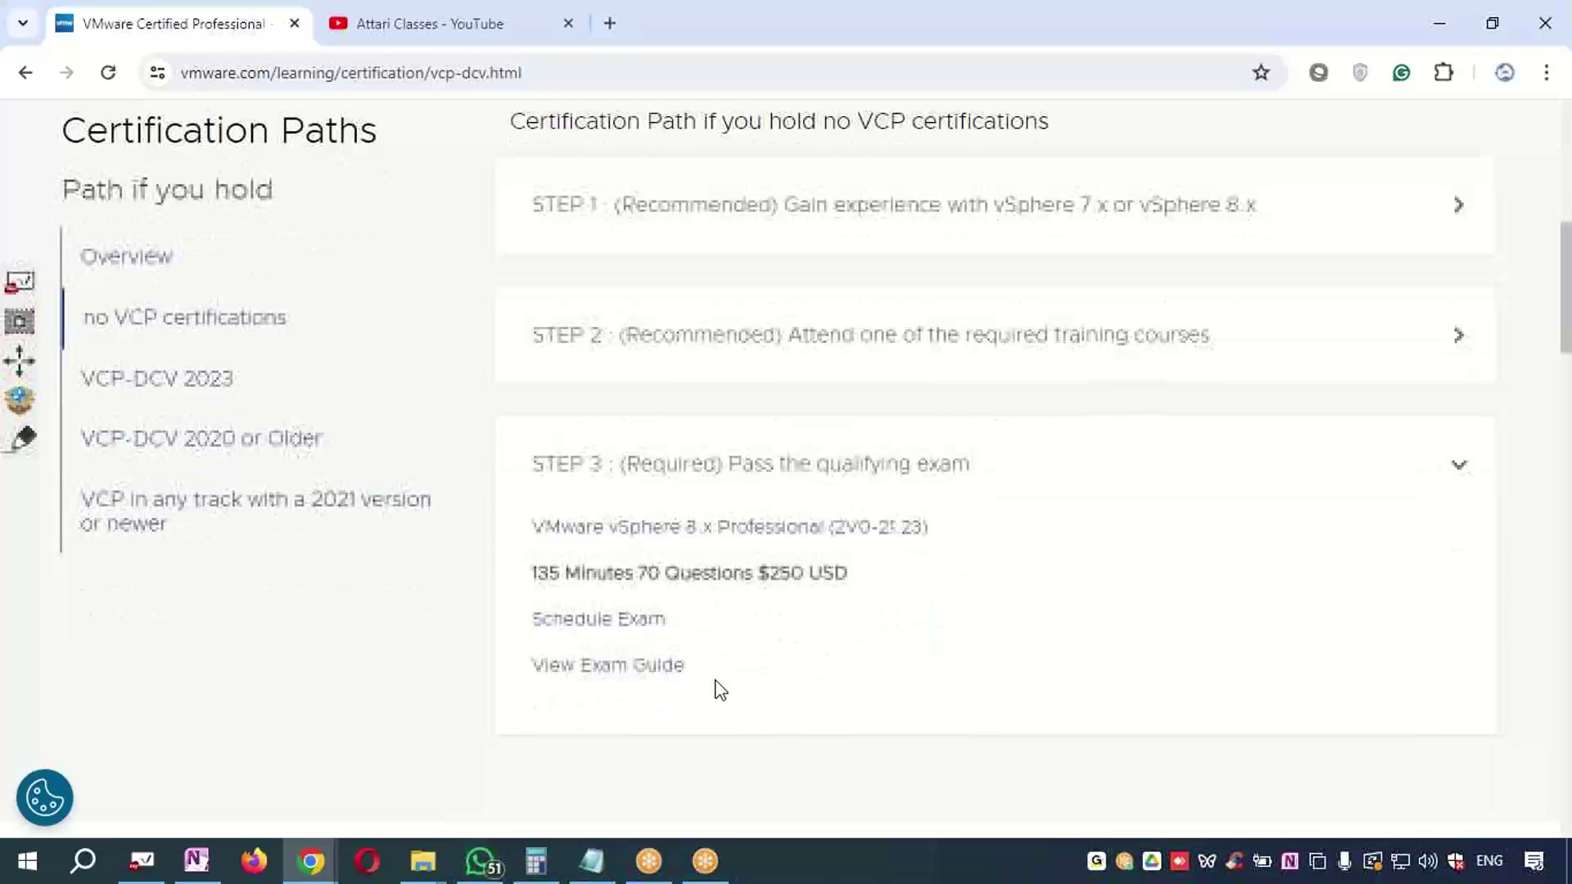
pyautogui.doubleClick(640, 573)
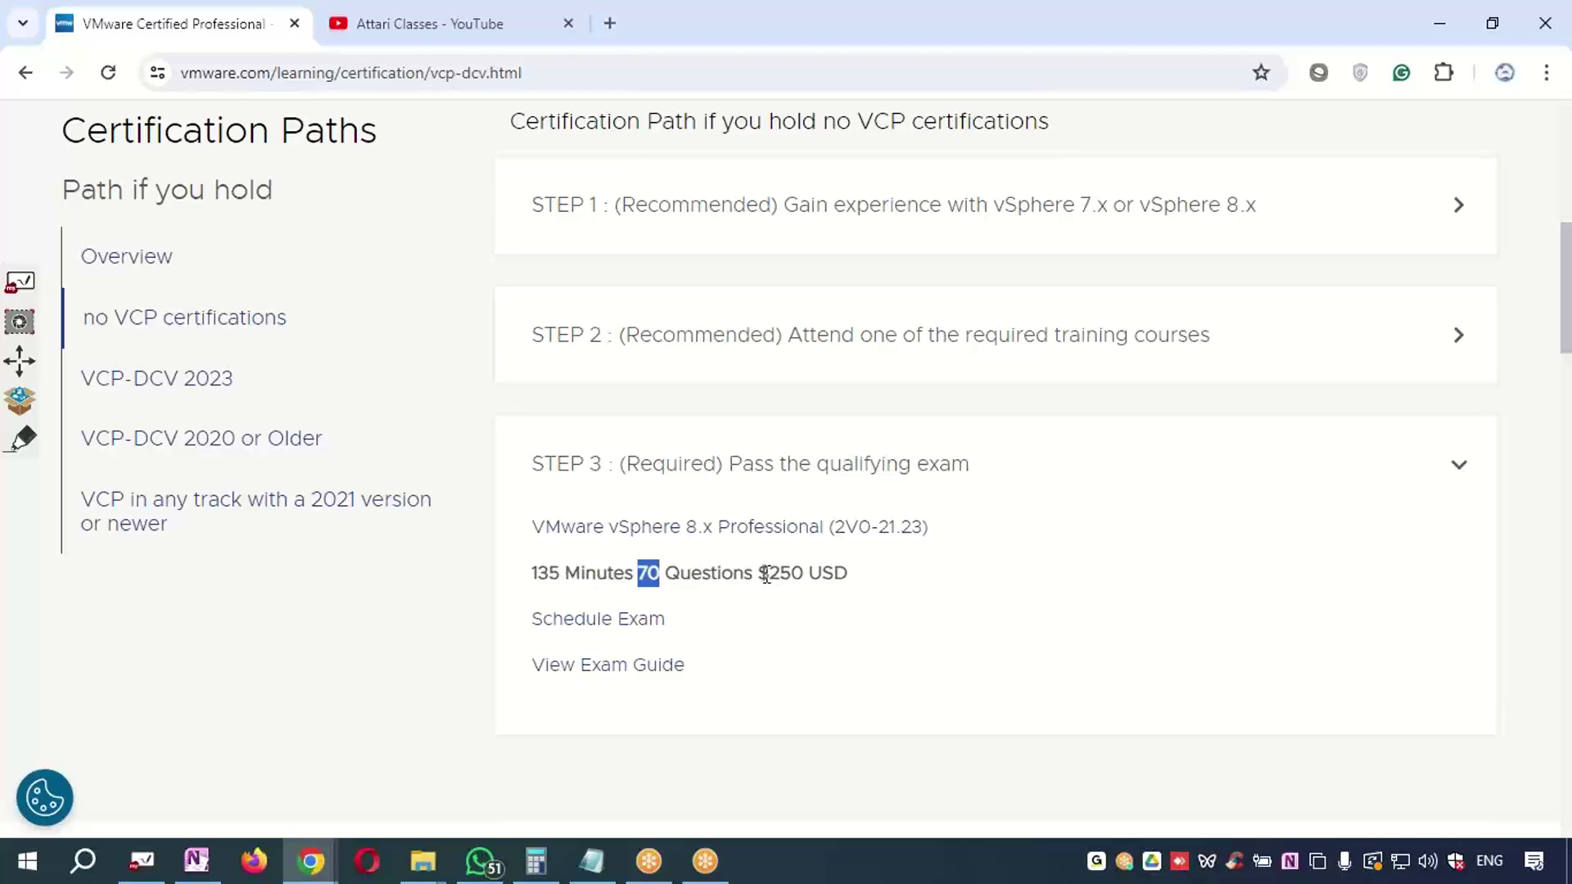
pyautogui.moveTo(767, 573); pyautogui.dragTo(856, 579)
# Circle 70 Questions in red, add arrows toward it and the exam name, then erase everything
pyautogui.hotkey('ctrl', 'shift', '1')
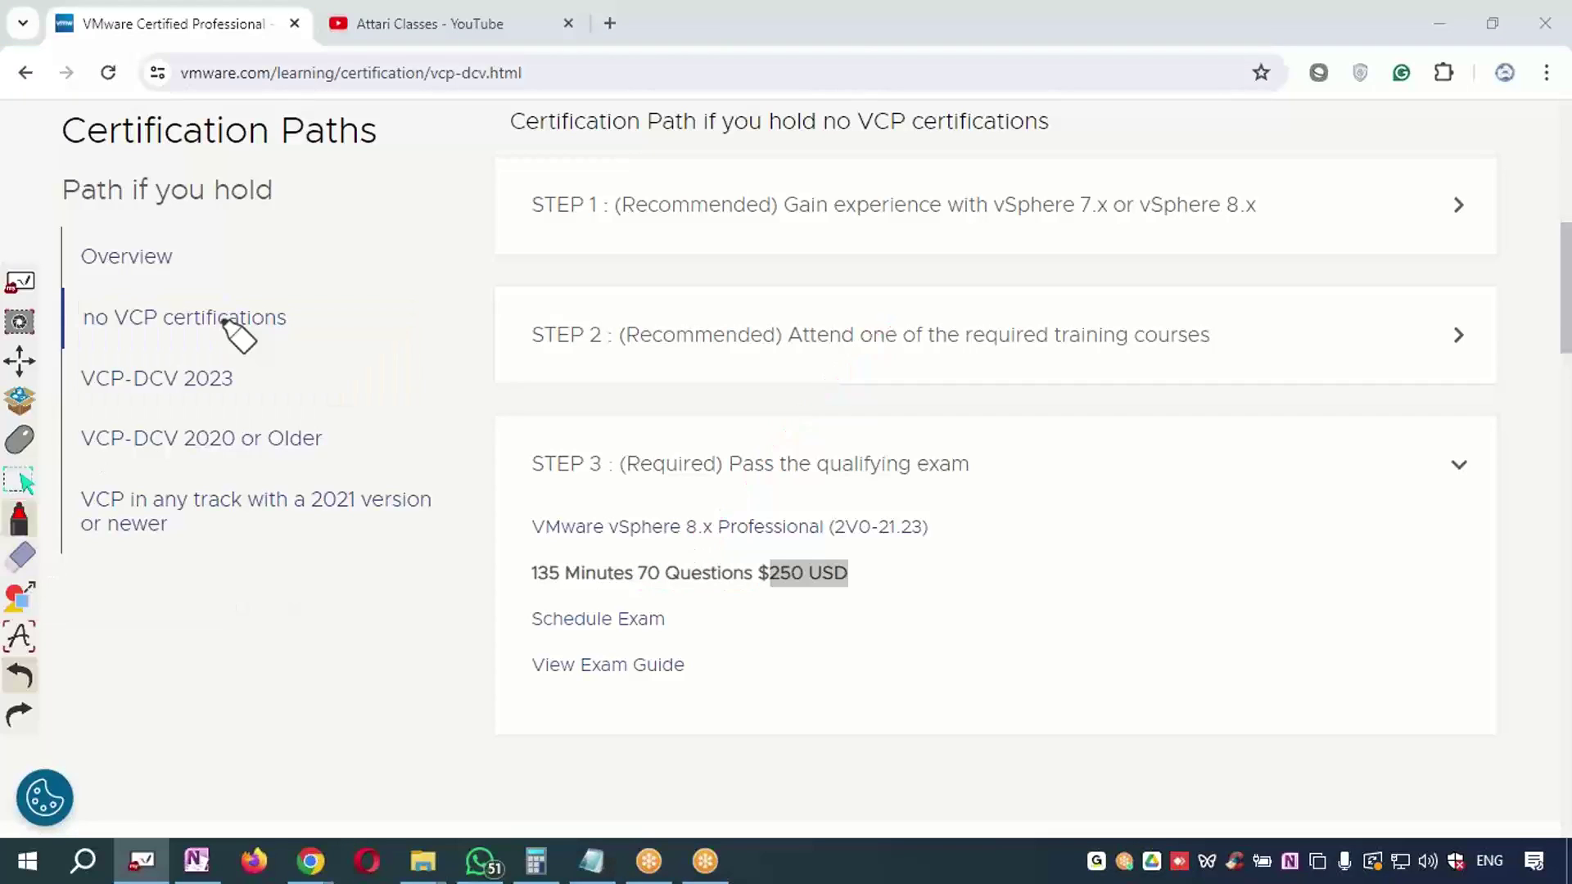
pyautogui.click(36, 524)
pyautogui.click(94, 368)
pyautogui.moveTo(634, 591)
pyautogui.mouseDown()
pyautogui.moveTo(719, 590)
pyautogui.moveTo(762, 563)
pyautogui.moveTo(648, 589)
pyautogui.mouseUp()
pyautogui.moveTo(851, 336)
pyautogui.mouseDown()
pyautogui.moveTo(704, 532)
pyautogui.moveTo(721, 514)
pyautogui.mouseUp()
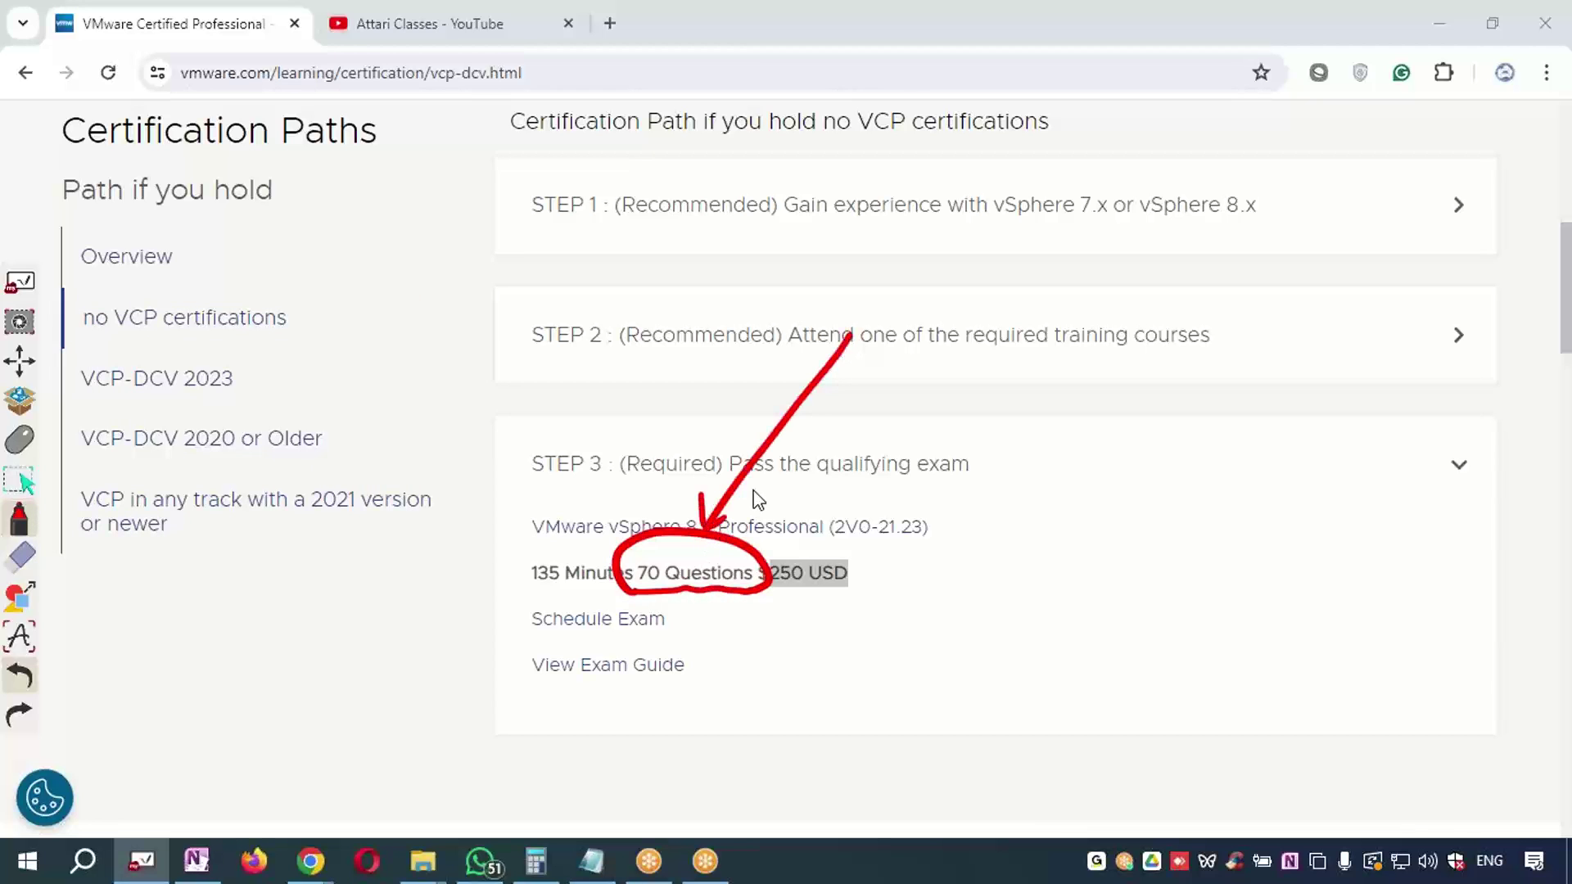
pyautogui.moveTo(706, 594)
pyautogui.mouseDown()
pyautogui.moveTo(726, 660)
pyautogui.moveTo(740, 610)
pyautogui.mouseUp()
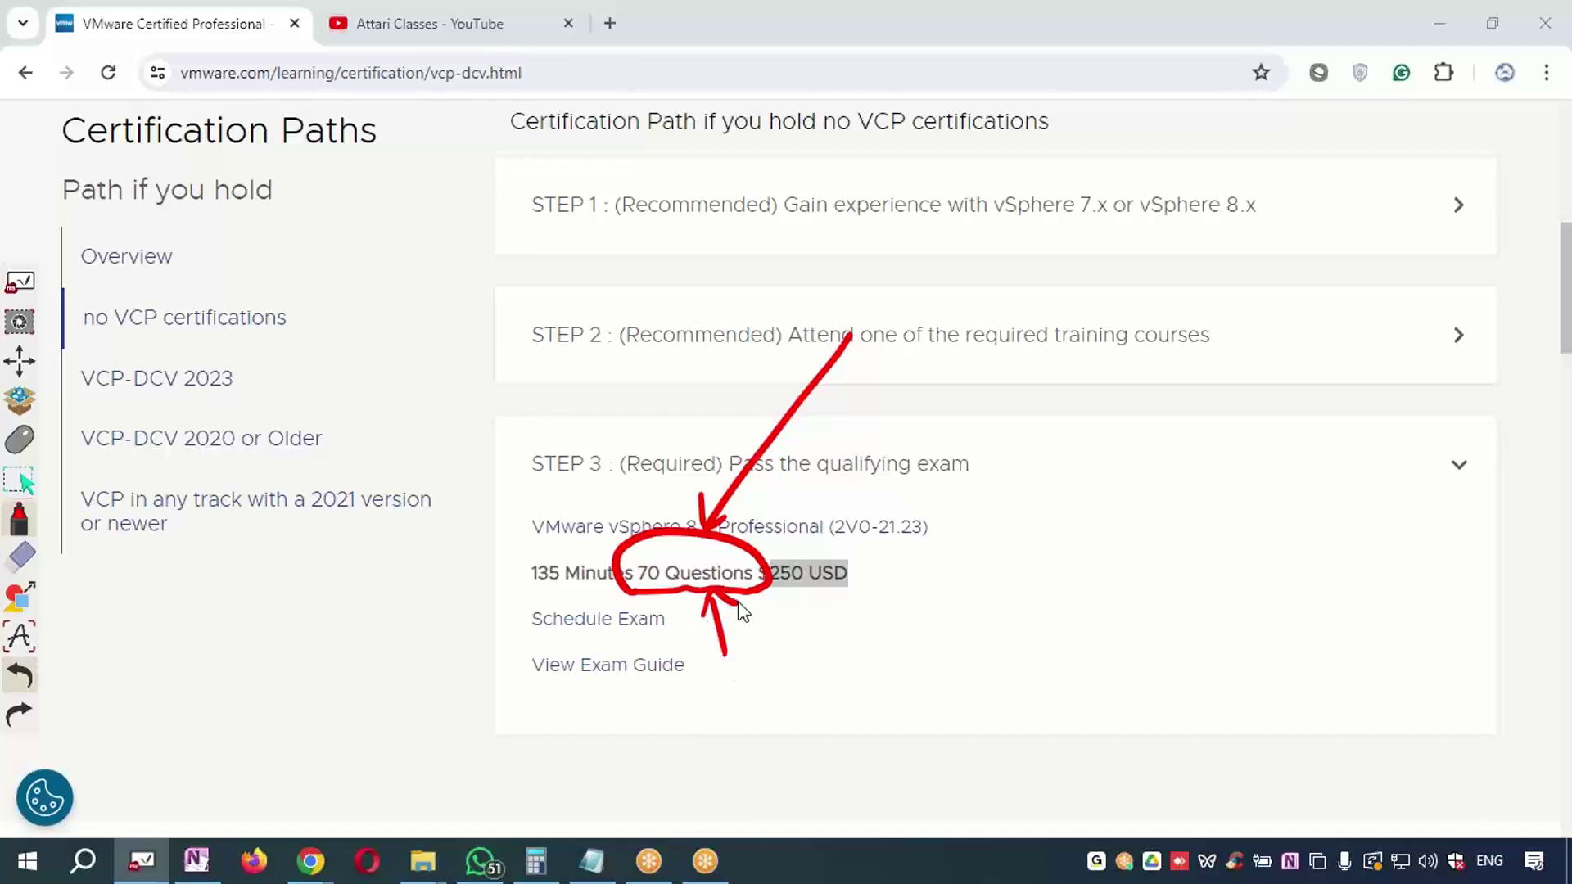
pyautogui.moveTo(473, 376)
pyautogui.mouseDown()
pyautogui.moveTo(604, 524)
pyautogui.moveTo(636, 501)
pyautogui.mouseUp()
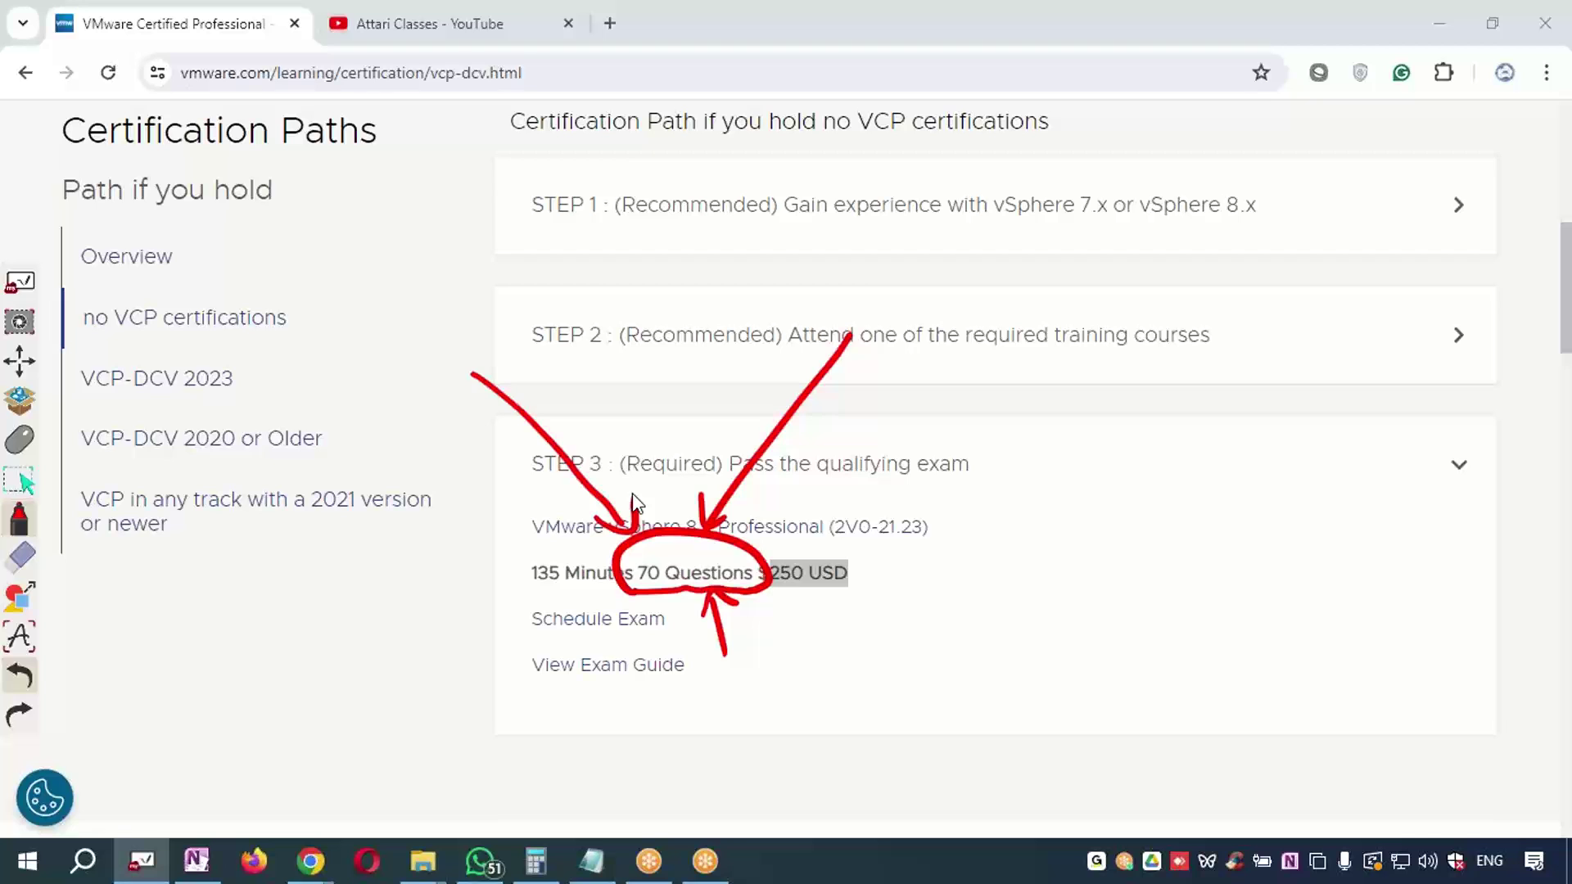
pyautogui.click(23, 558)
pyautogui.click(219, 319)
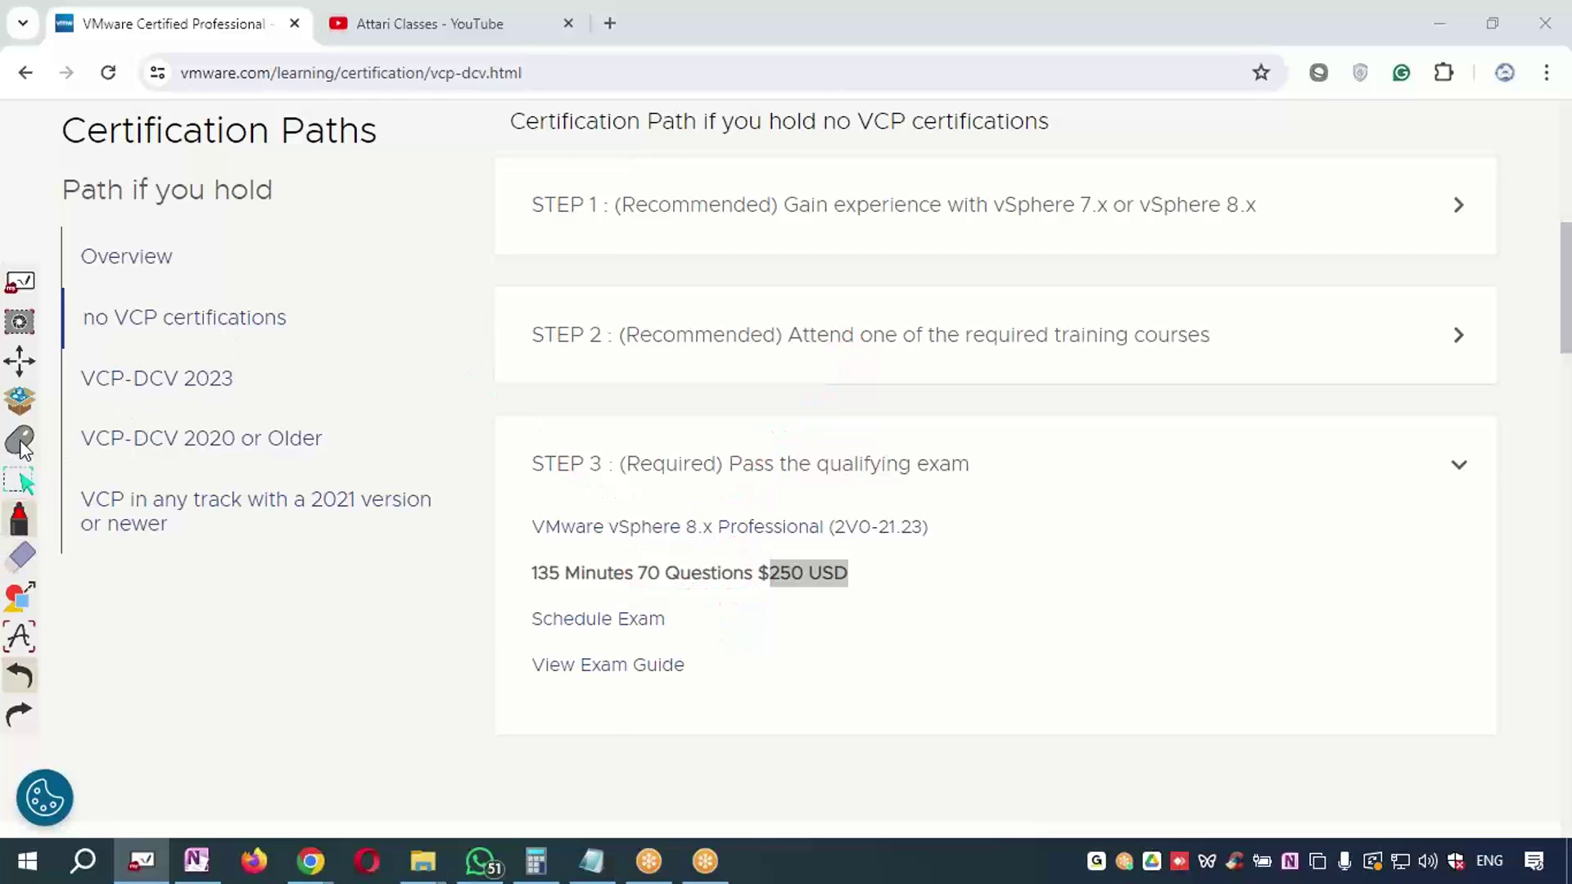
# Close the annotation toolbar and switch to the Attari Classes YouTube tab
pyautogui.click(21, 443)
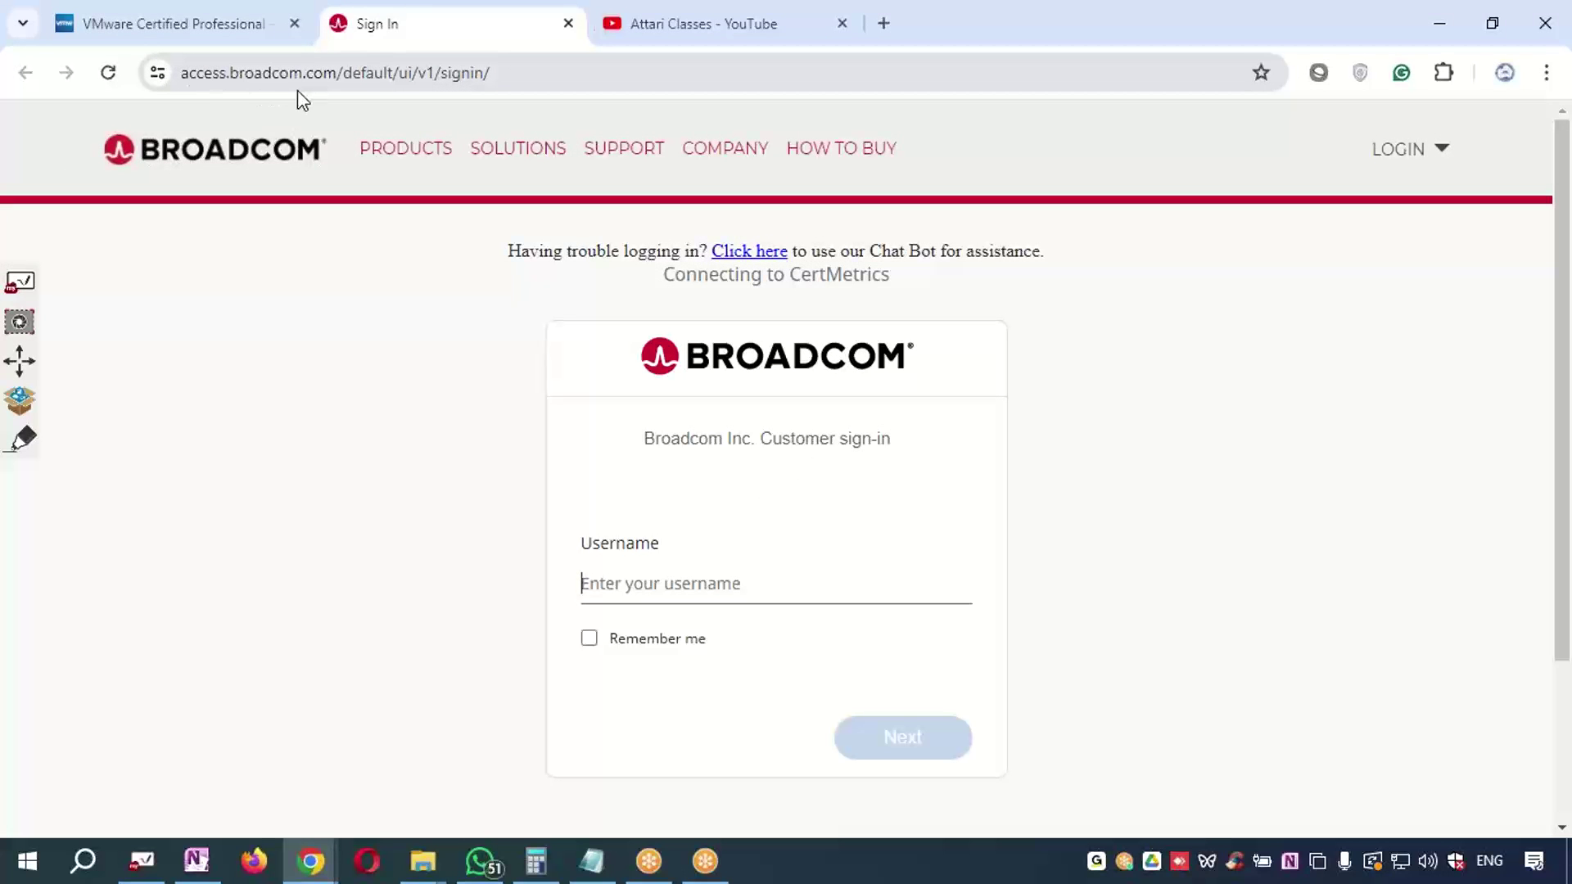
pyautogui.click(680, 45)
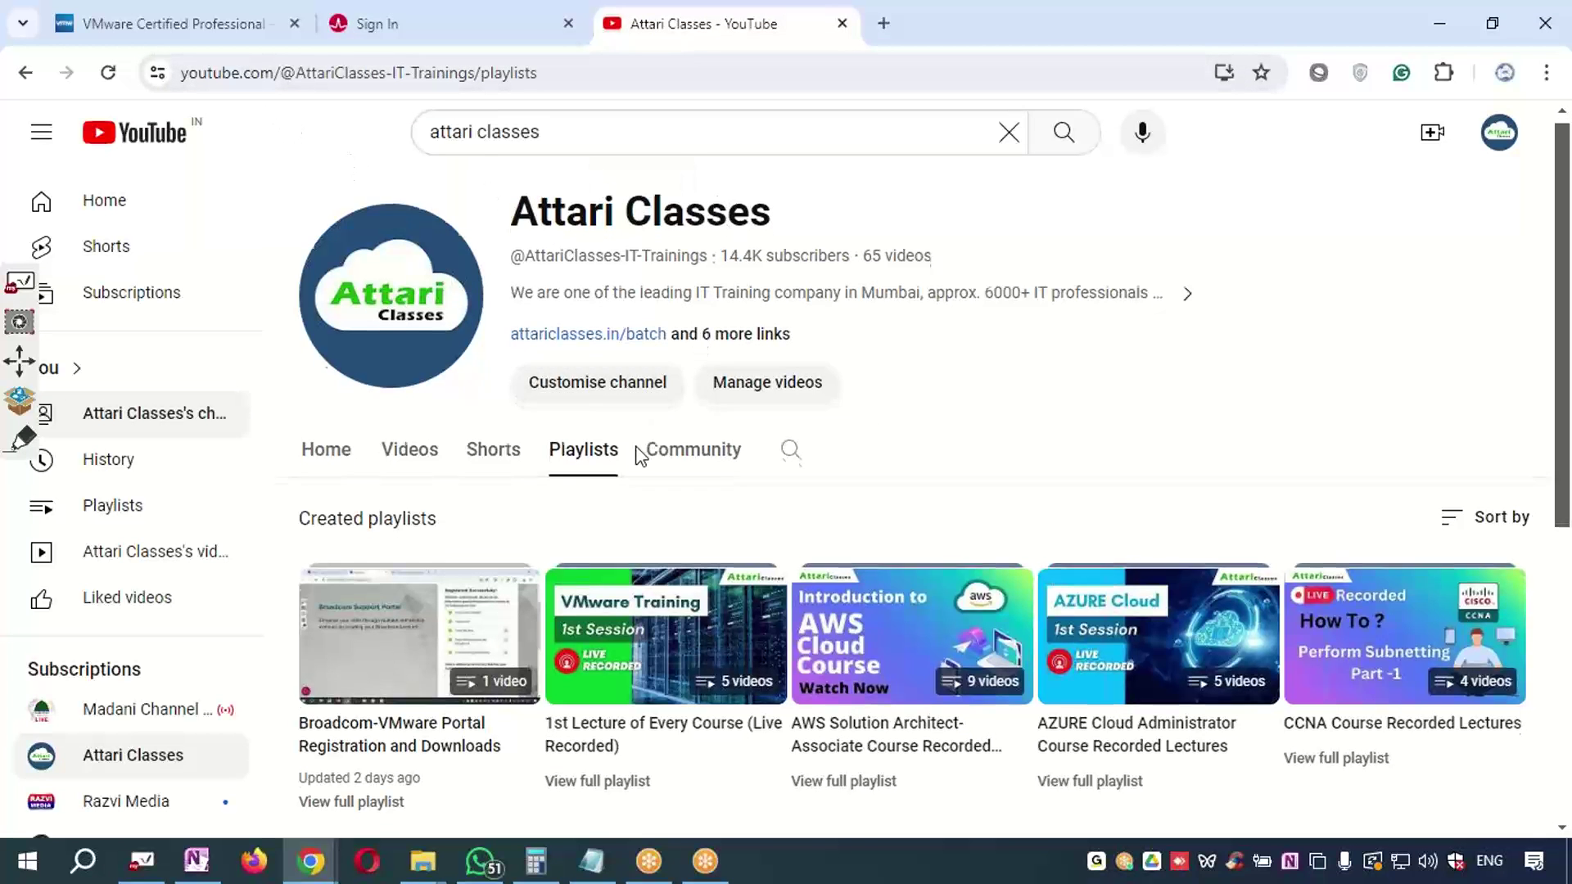
pyautogui.scroll(-1, 642, 456)
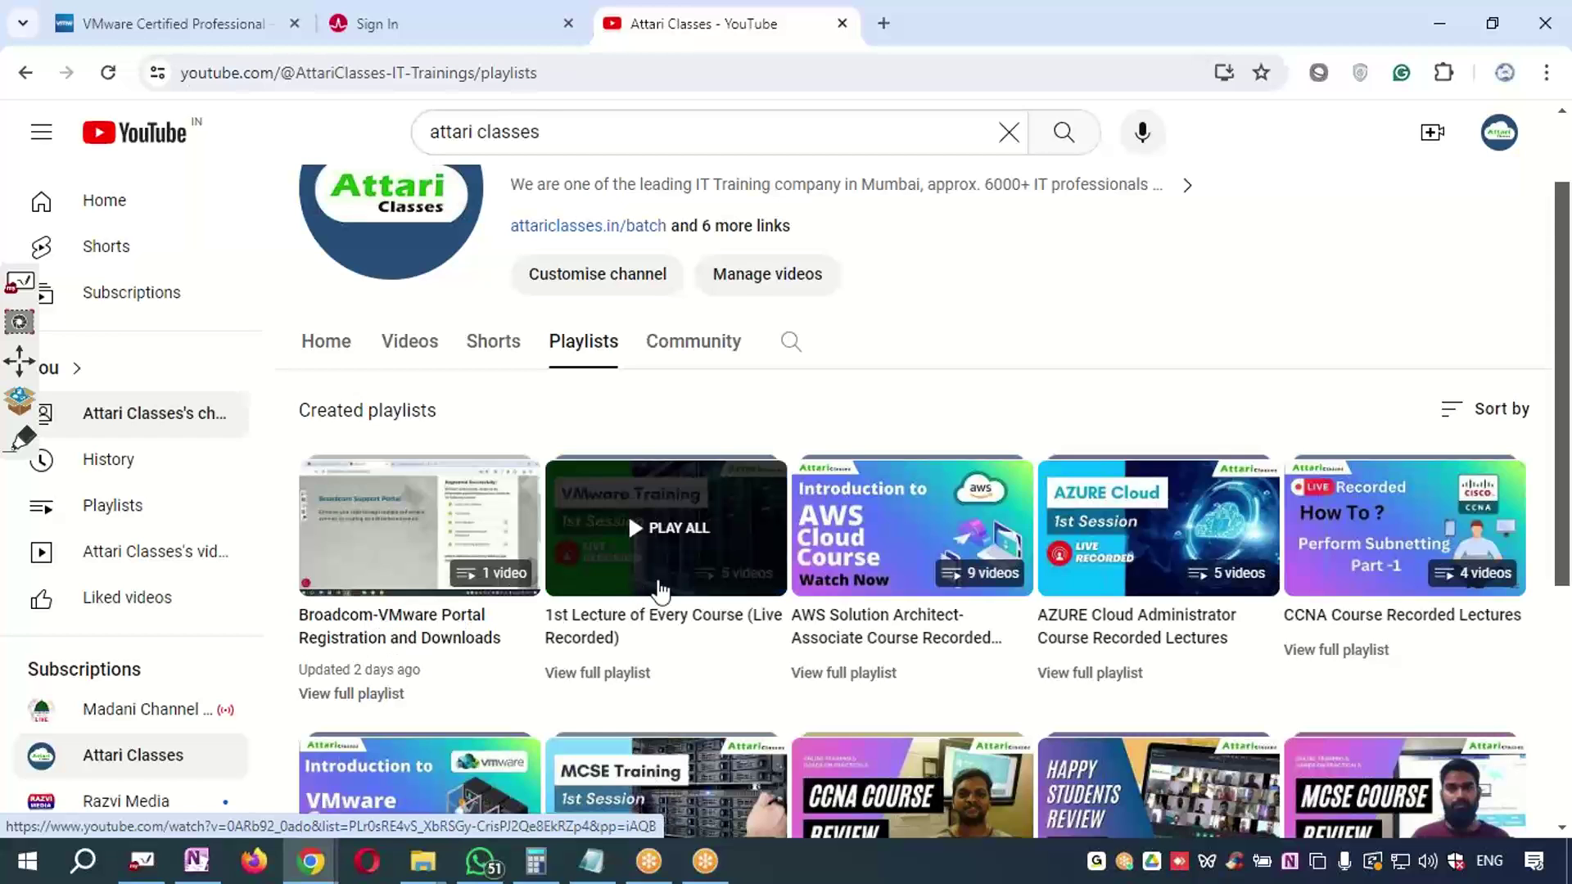
pyautogui.scroll(-1, 627, 513)
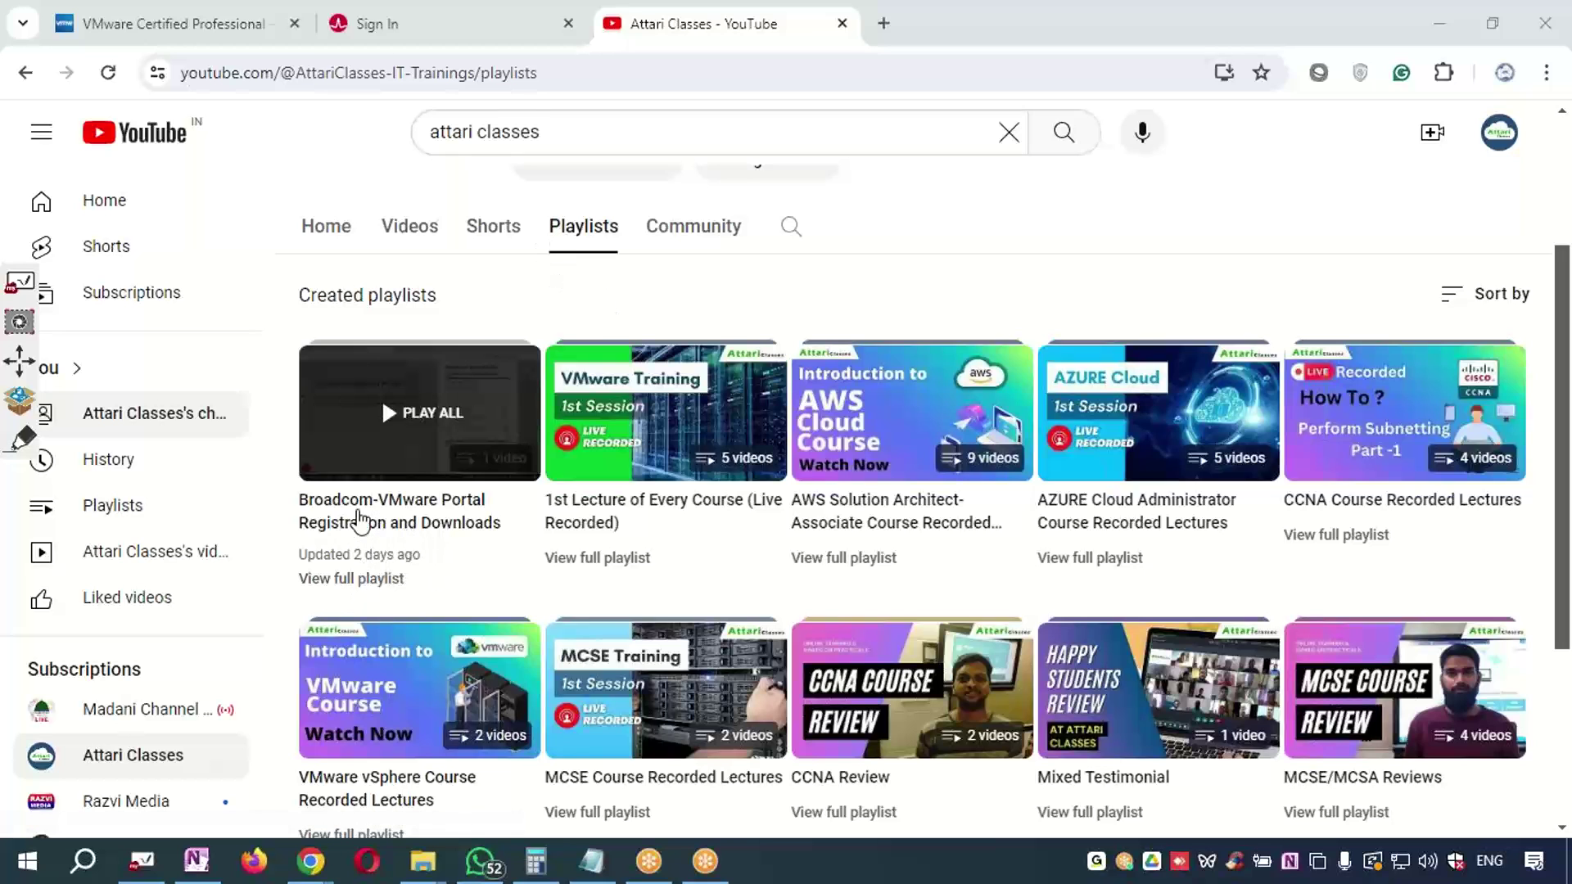
# Sign in on the Broadcom tab using the saved account username and autofilled password
pyautogui.click(416, 23)
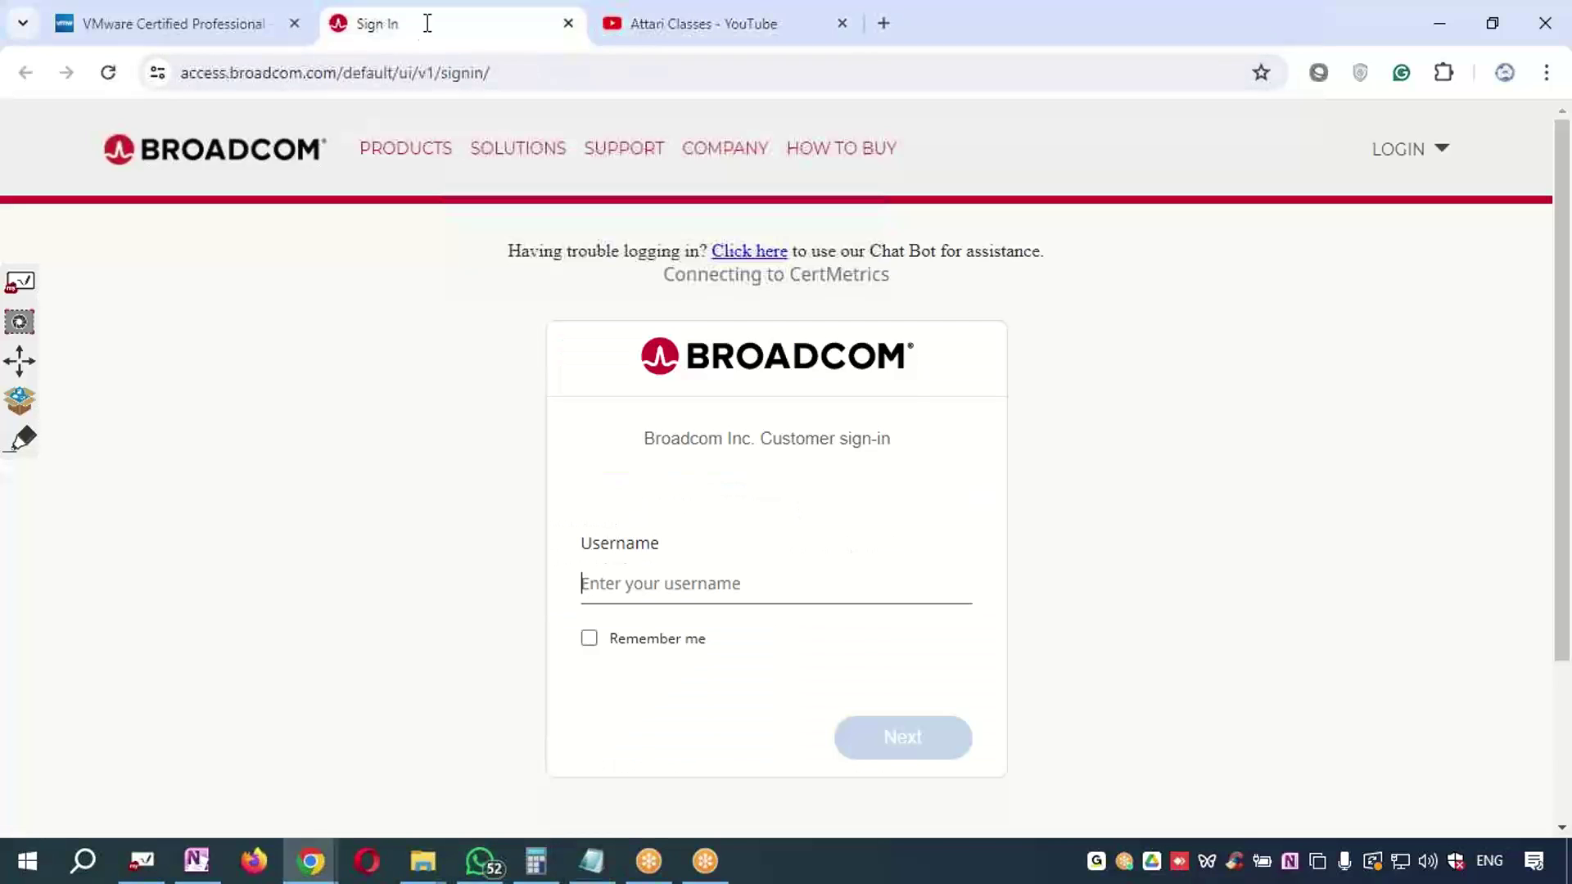
pyautogui.click(682, 582)
pyautogui.click(734, 357)
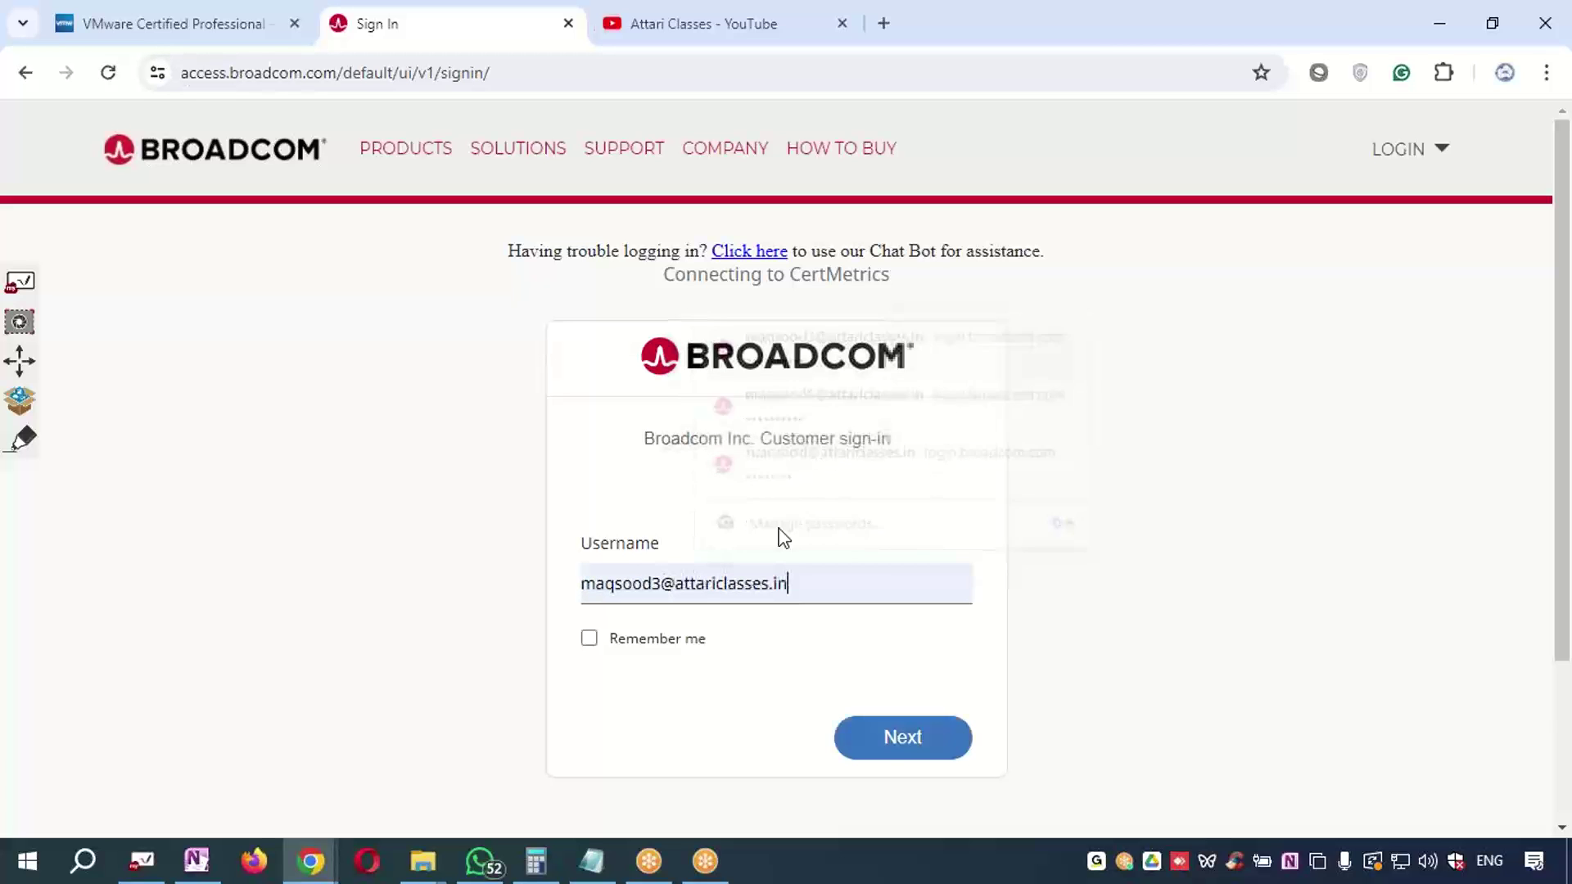
pyautogui.click(888, 739)
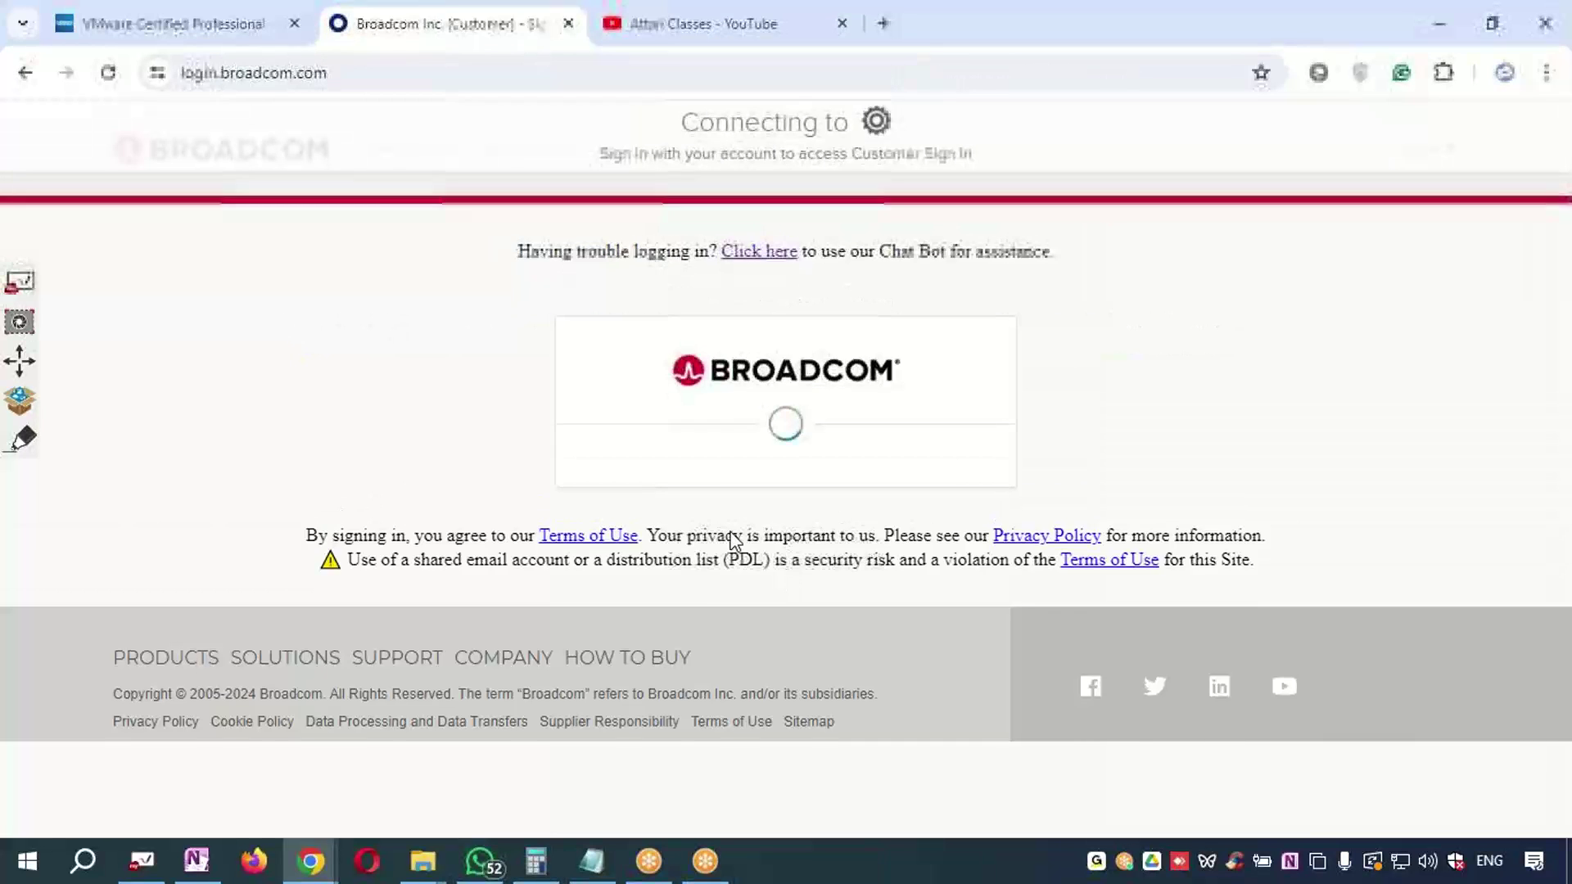
pyautogui.click(750, 714)
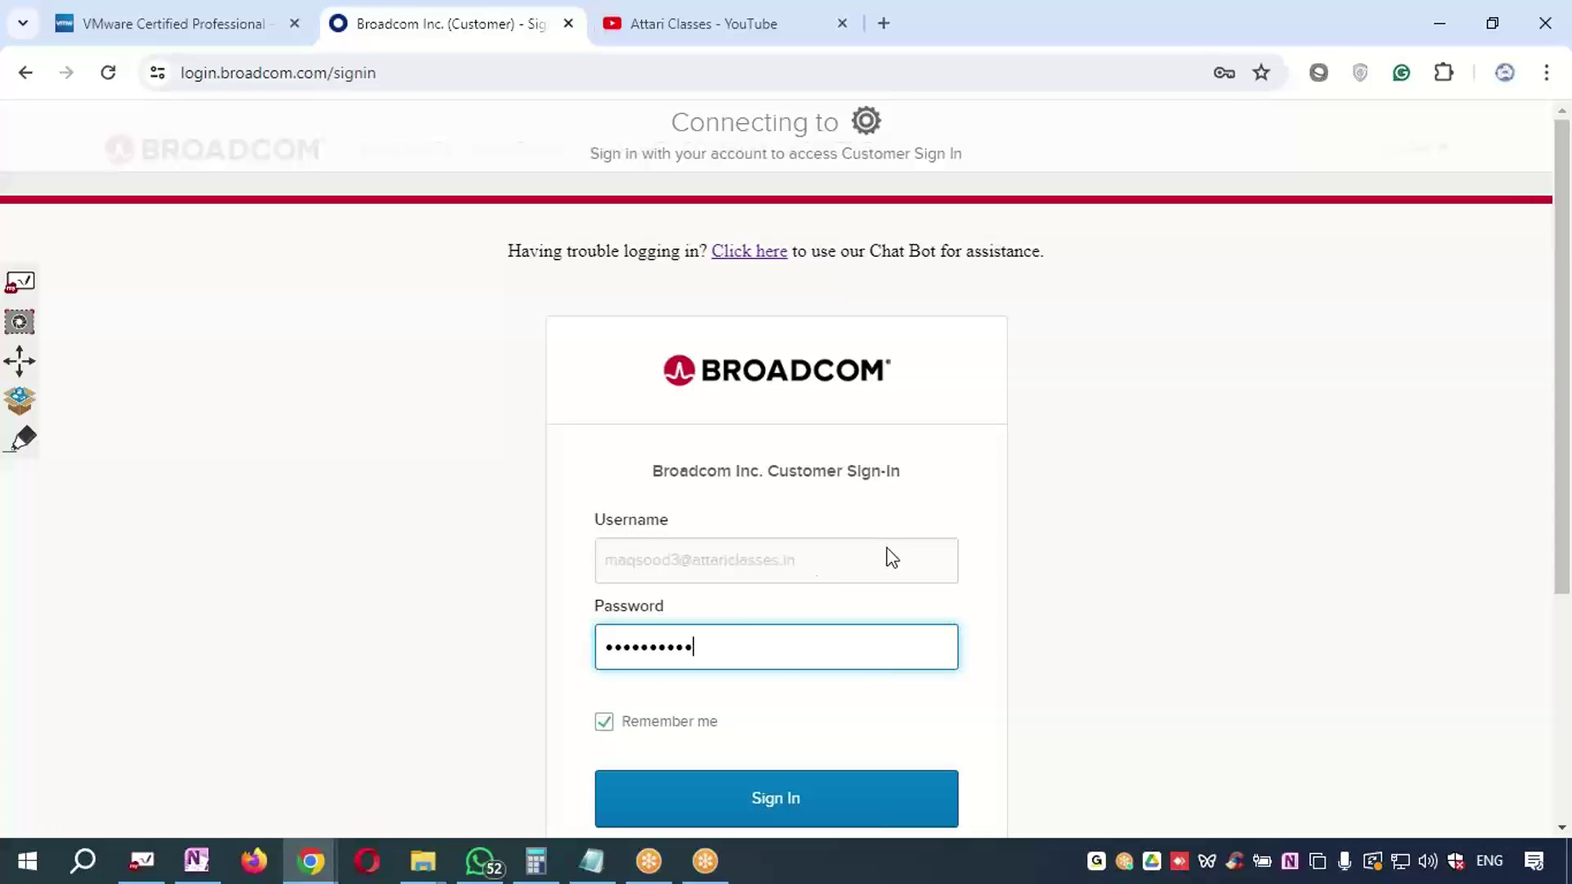
pyautogui.scroll(-3, 755, 696)
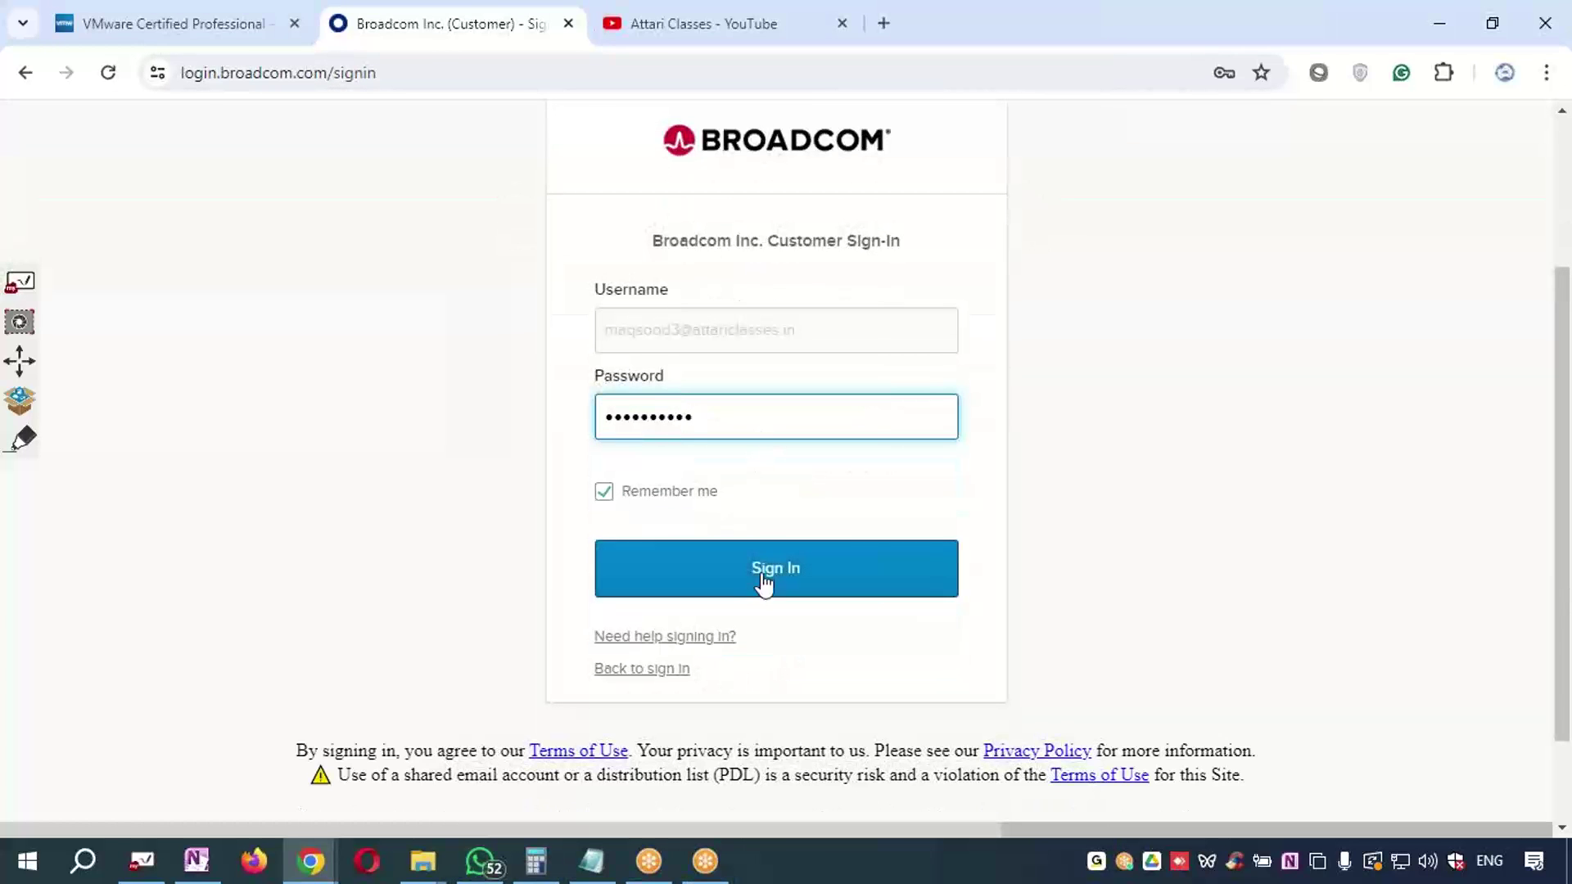
pyautogui.click(765, 577)
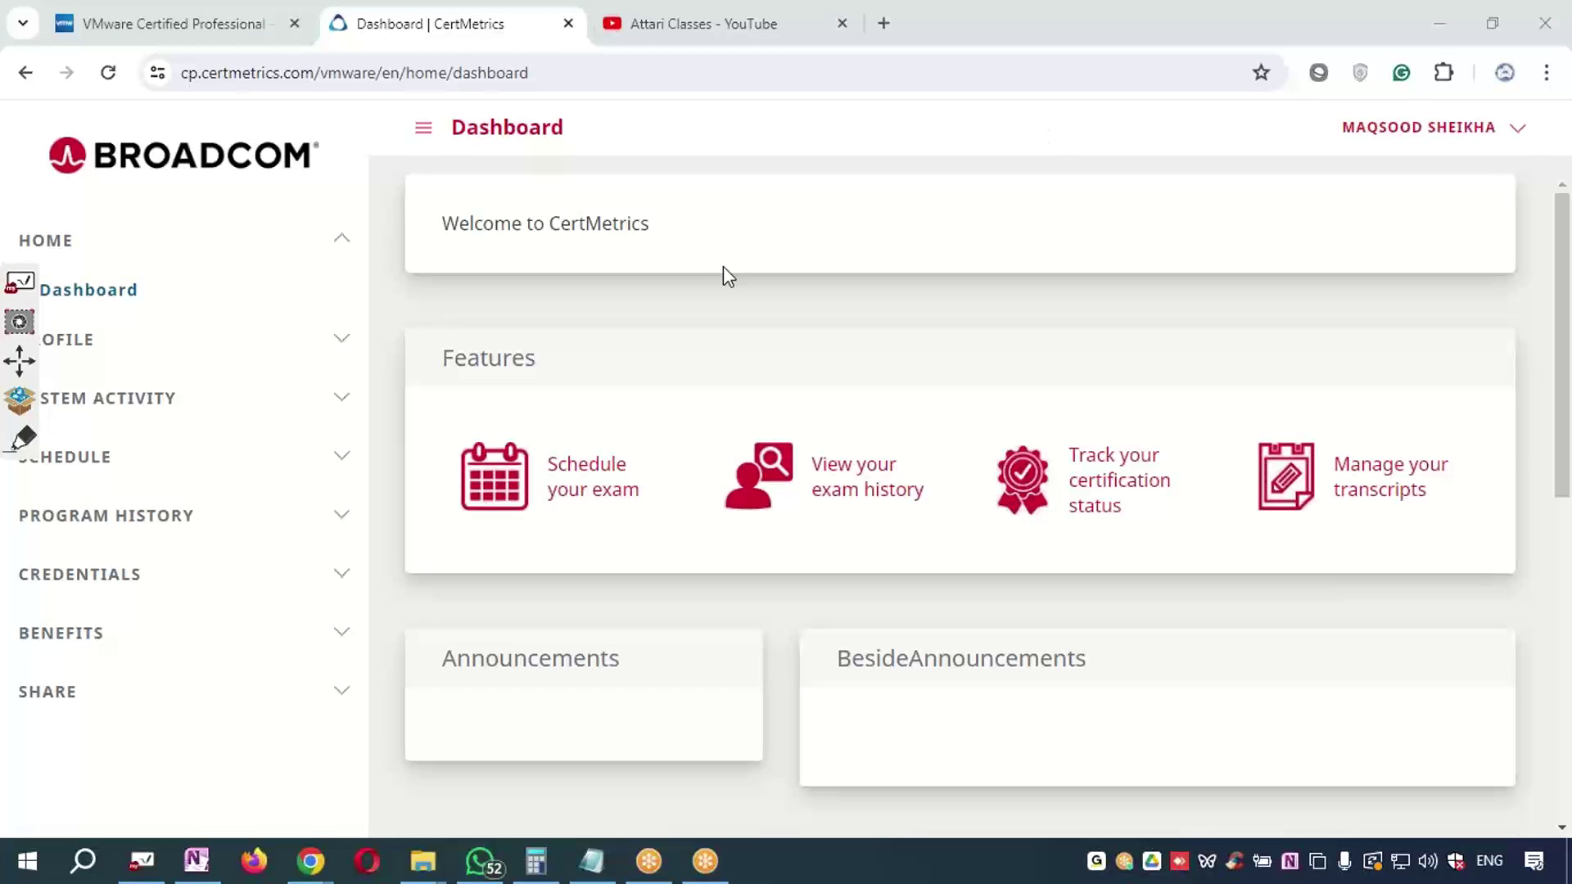
# Expand SCHEDULE in CertMetrics, open Vue SSO and start the Pearson VUE single sign-on
pyautogui.moveTo(19, 360); pyautogui.dragTo(182, 198)
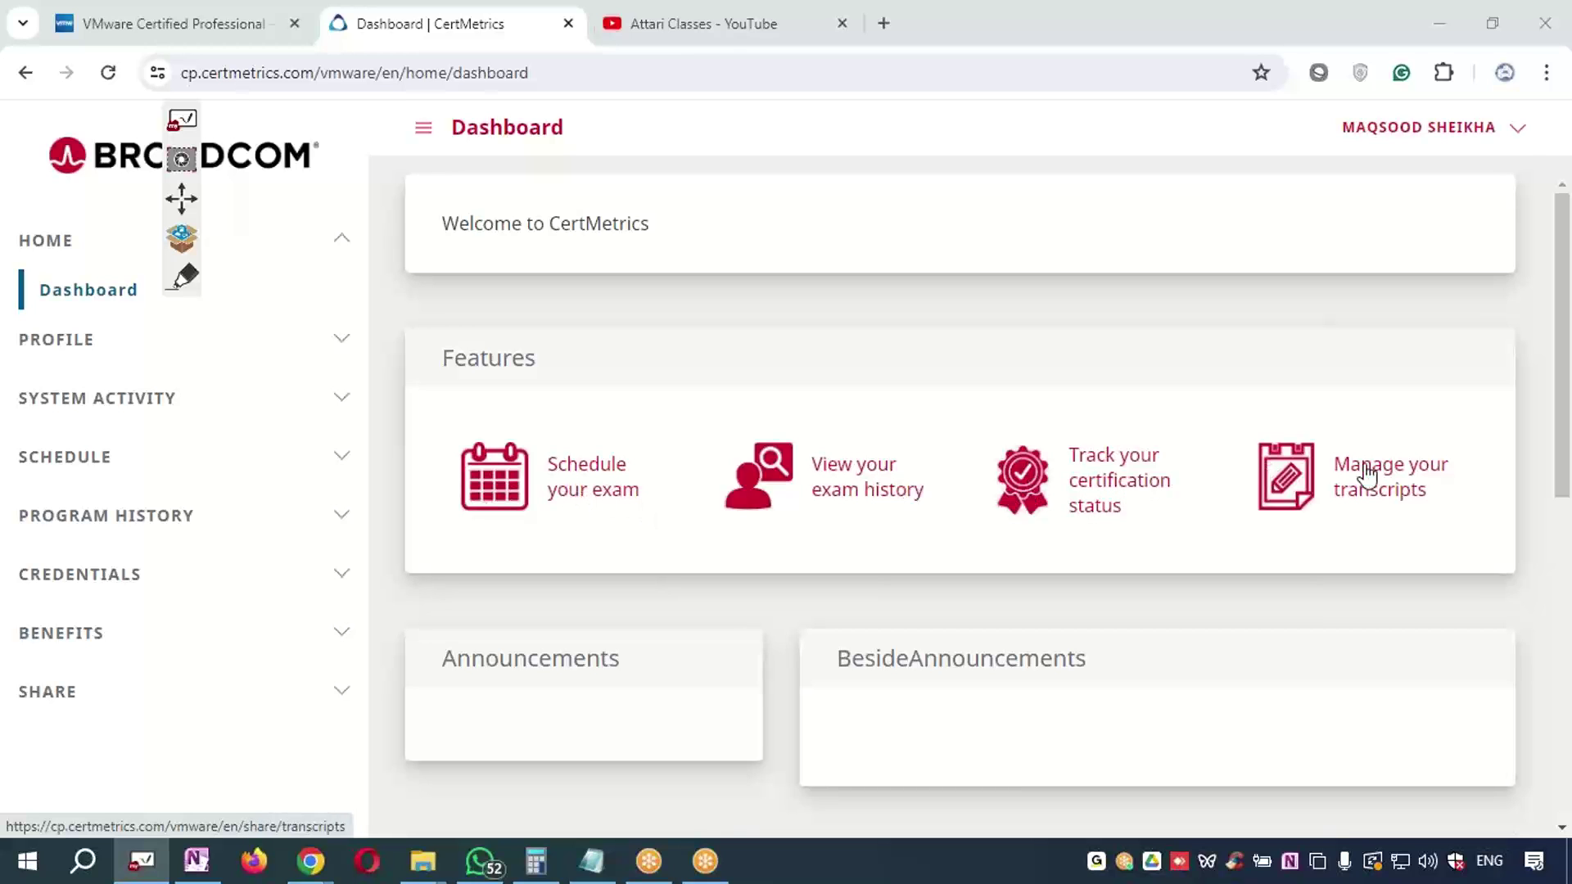
pyautogui.click(336, 477)
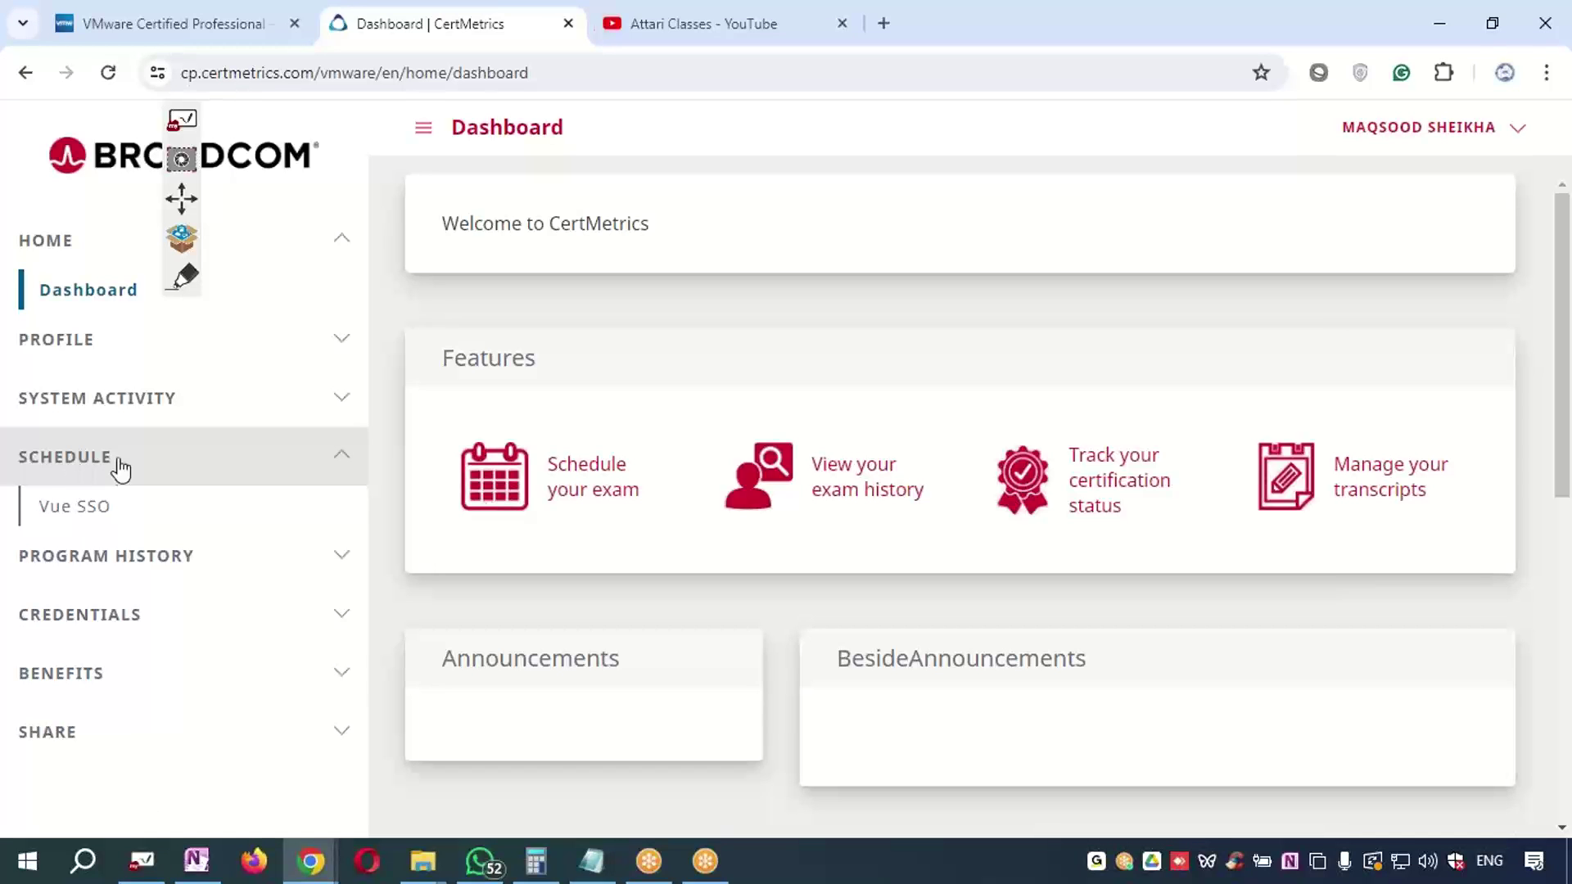
pyautogui.click(49, 514)
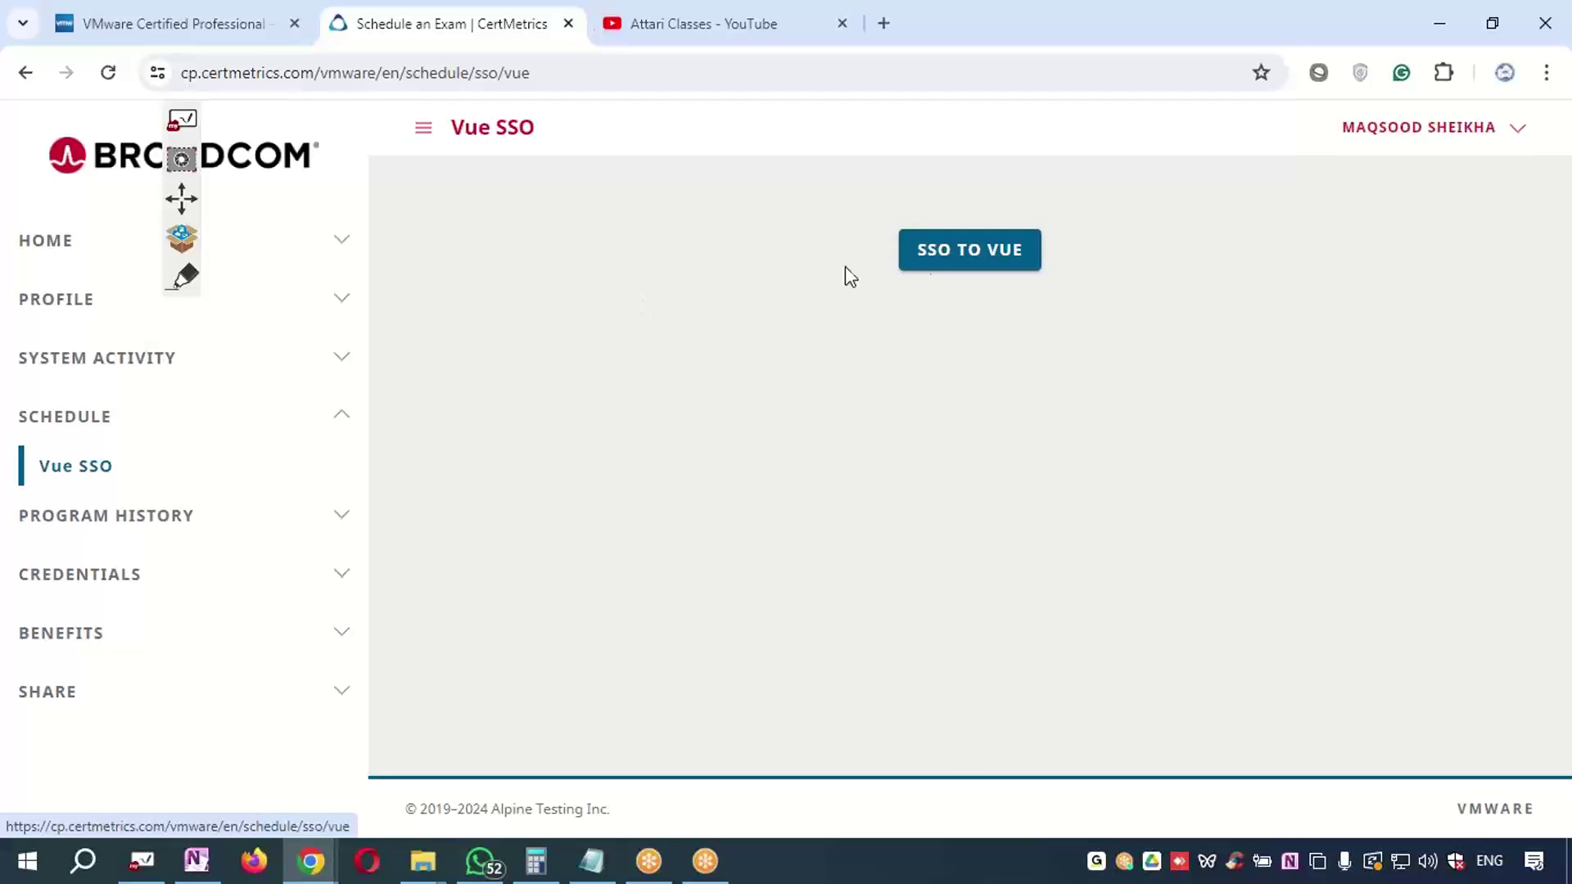
pyautogui.click(942, 260)
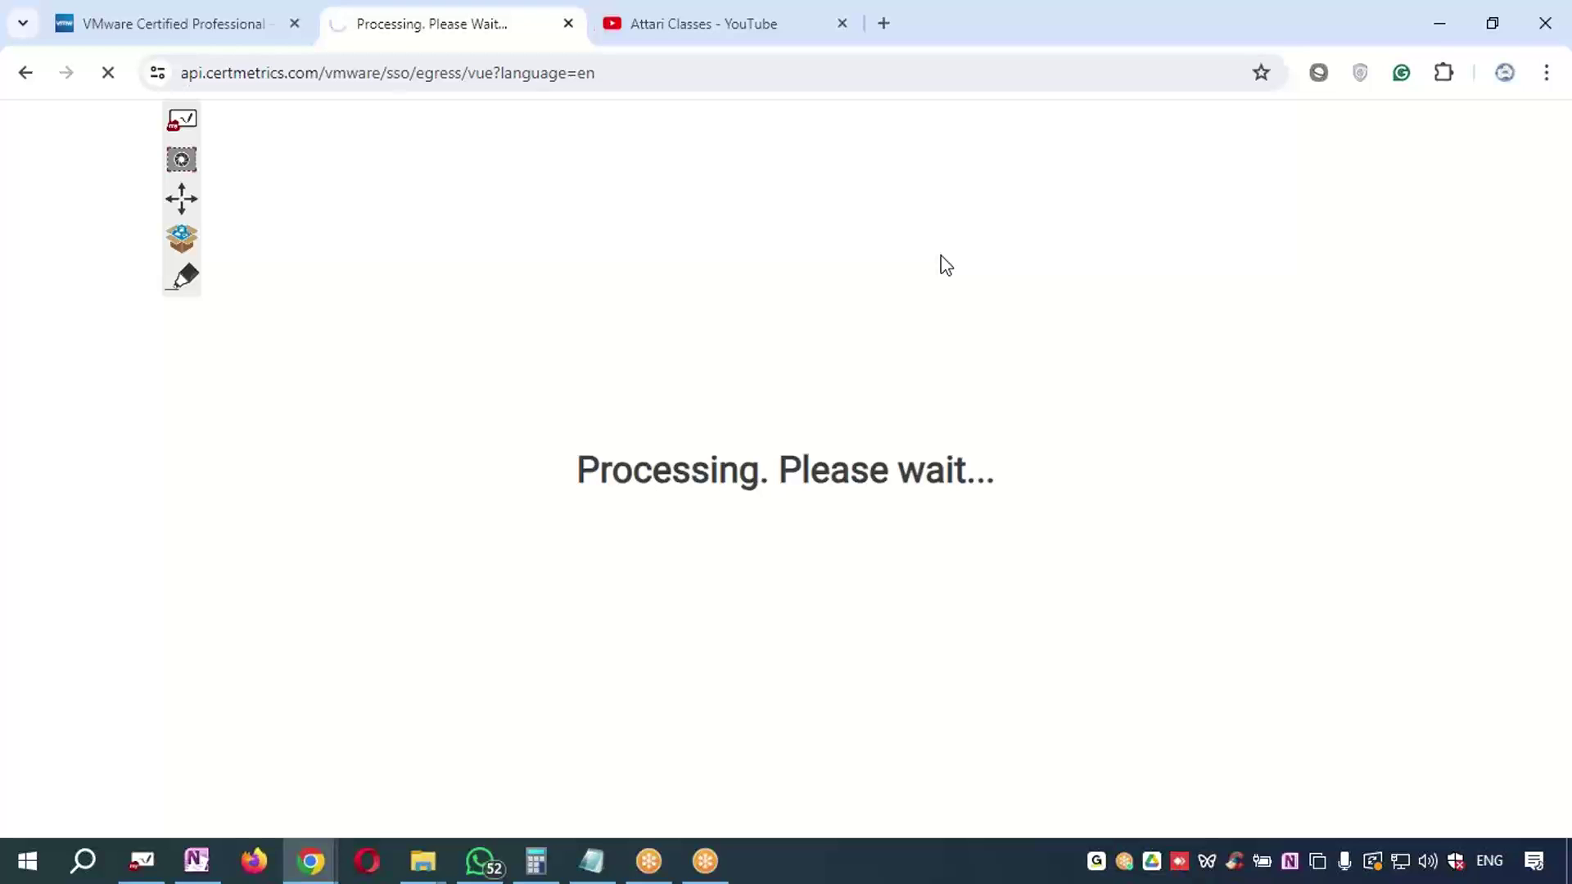
# Open Pearson VUE's exam catalog and expand the VMware Professional Level Exams group
pyautogui.moveTo(178, 207); pyautogui.dragTo(23, 230)
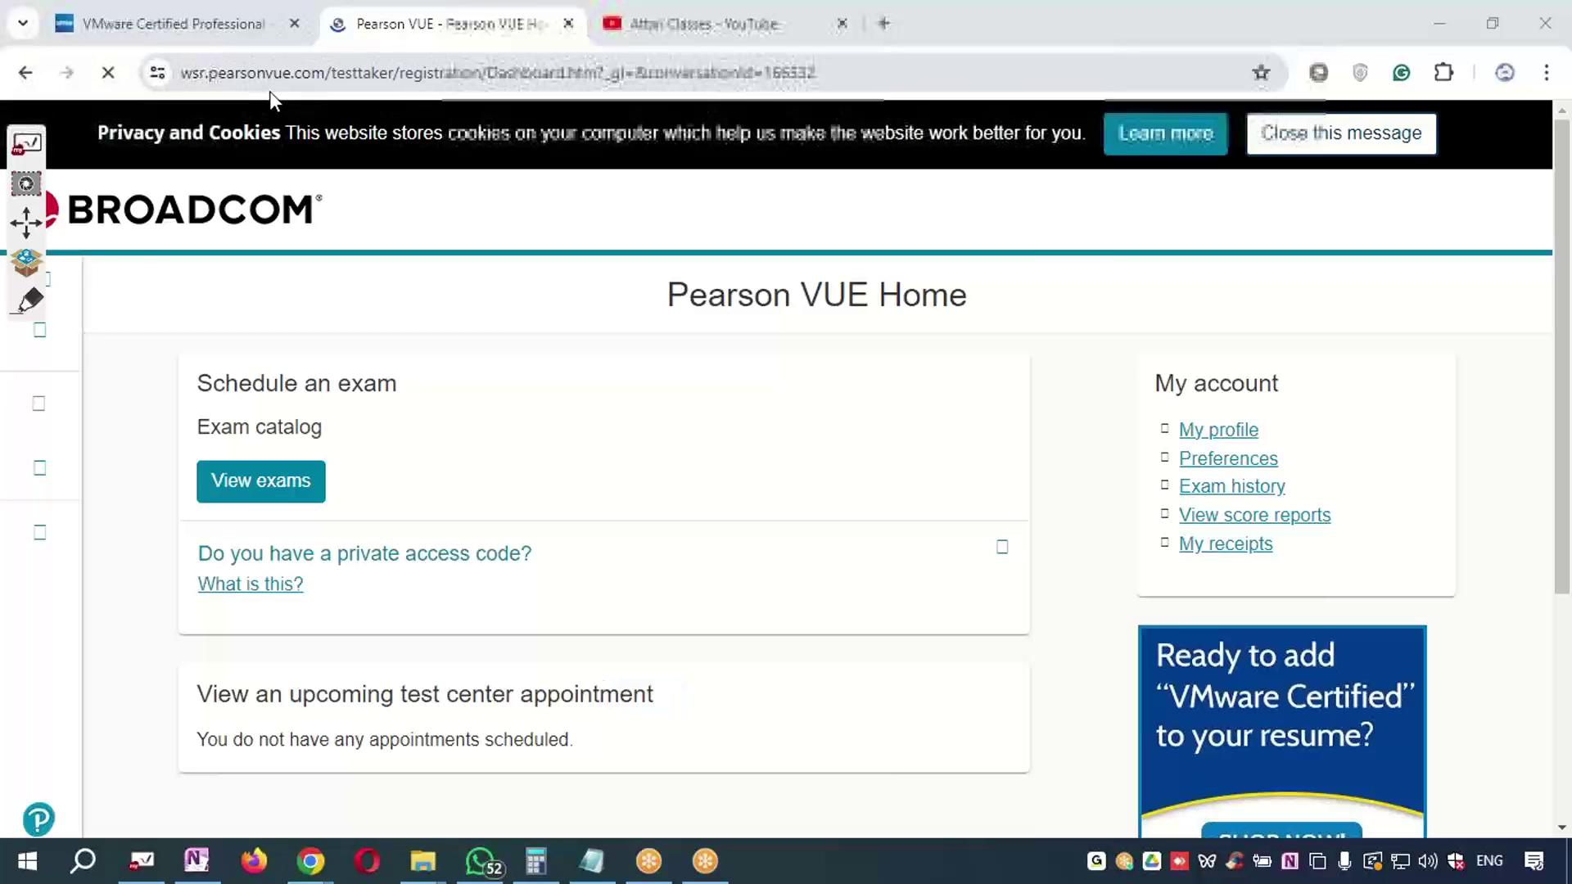
pyautogui.moveTo(208, 72); pyautogui.dragTo(324, 72)
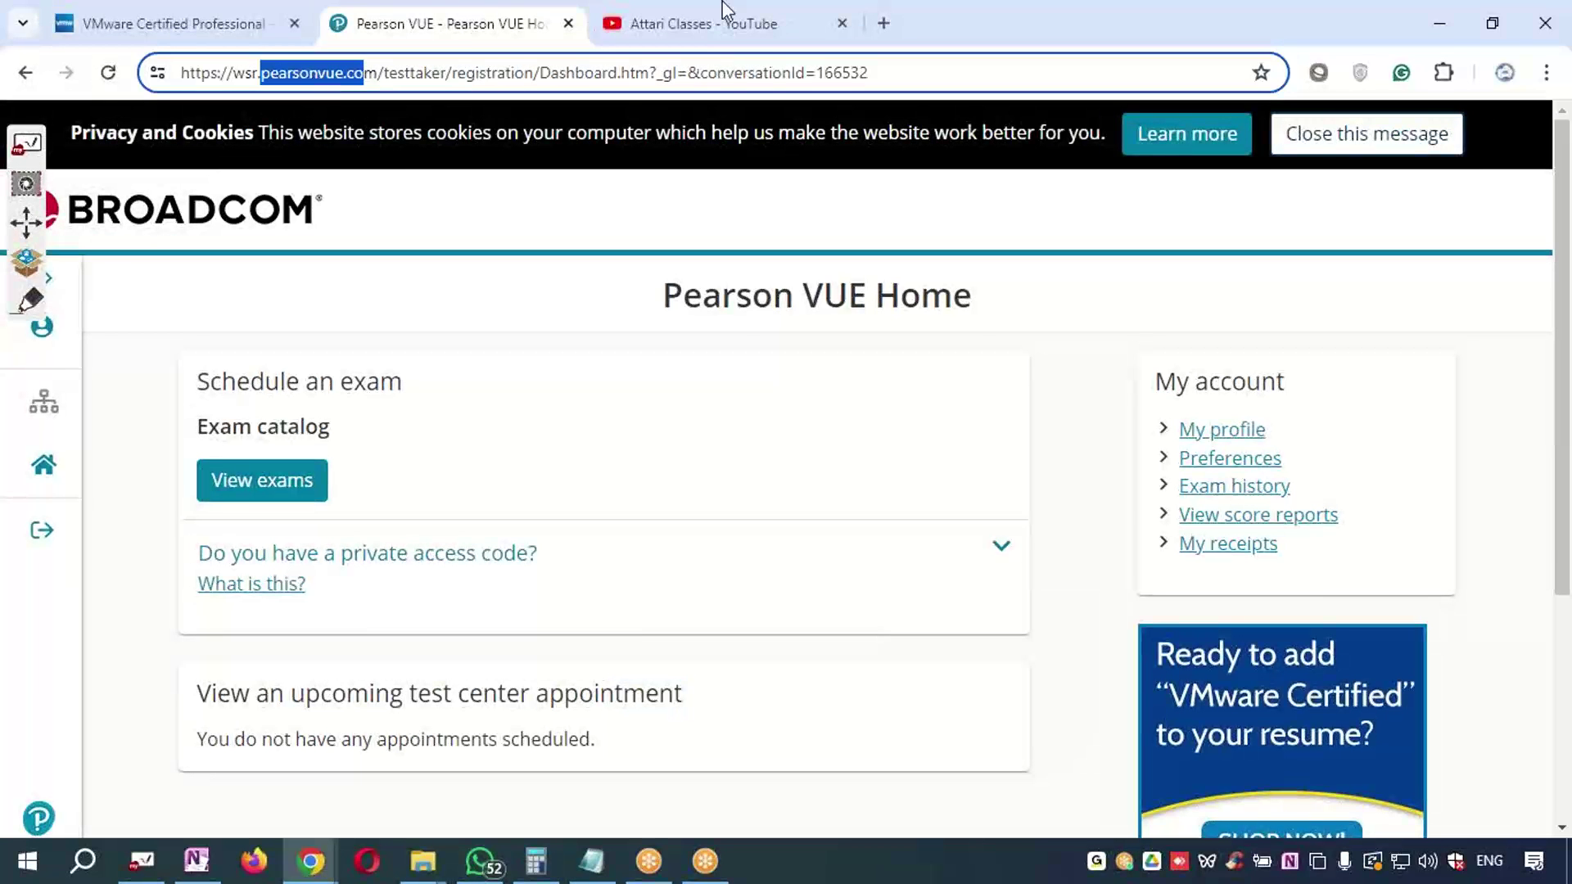
pyautogui.click(279, 483)
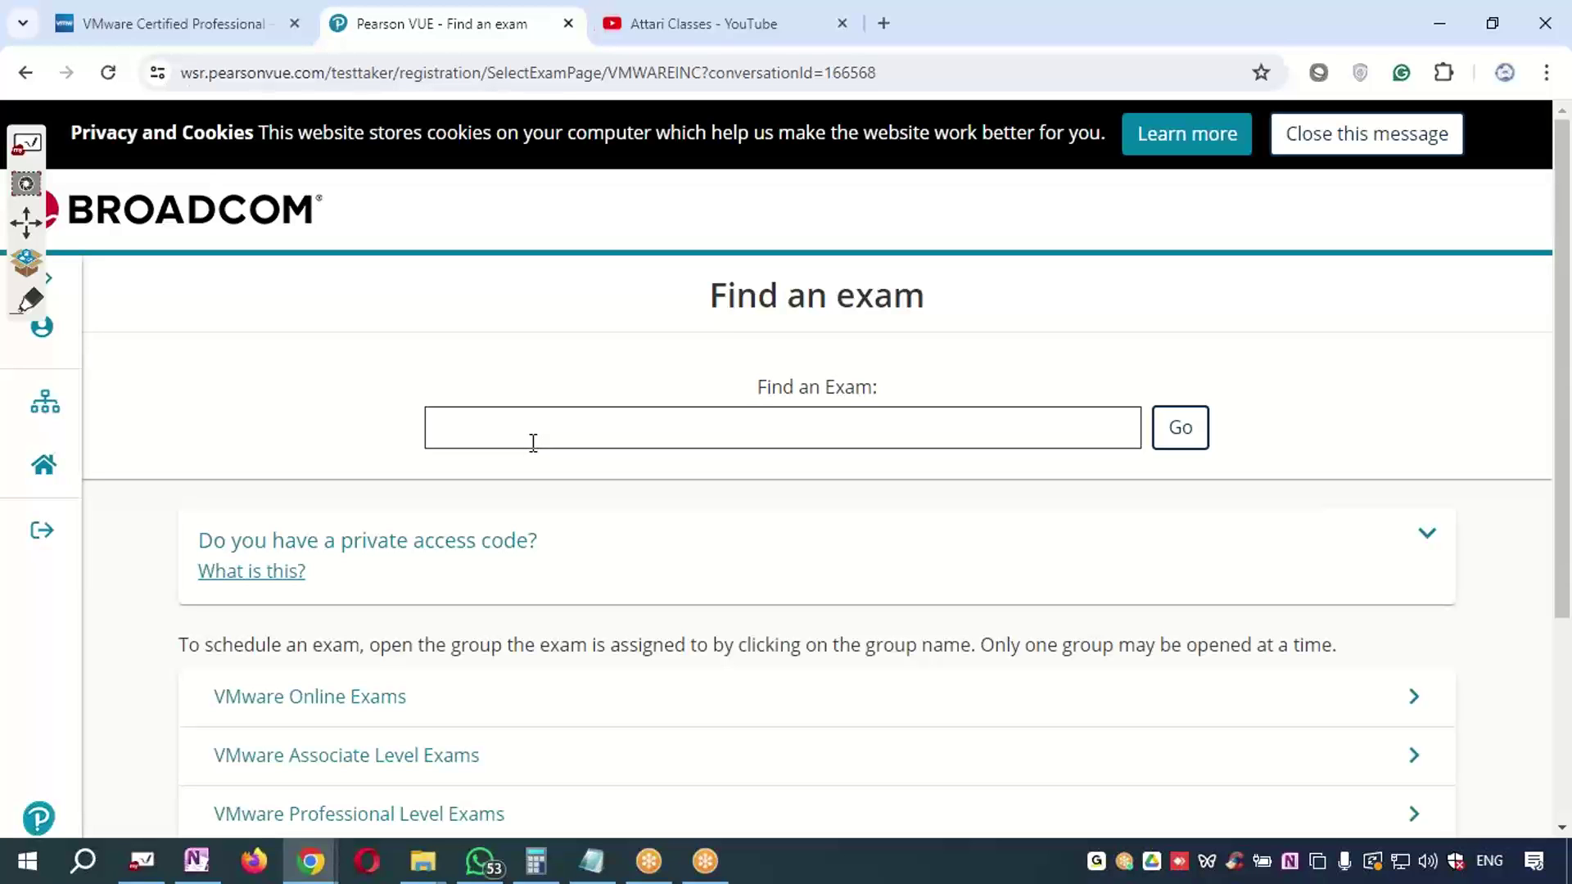
pyautogui.scroll(-3, 530, 520)
pyautogui.click(526, 517)
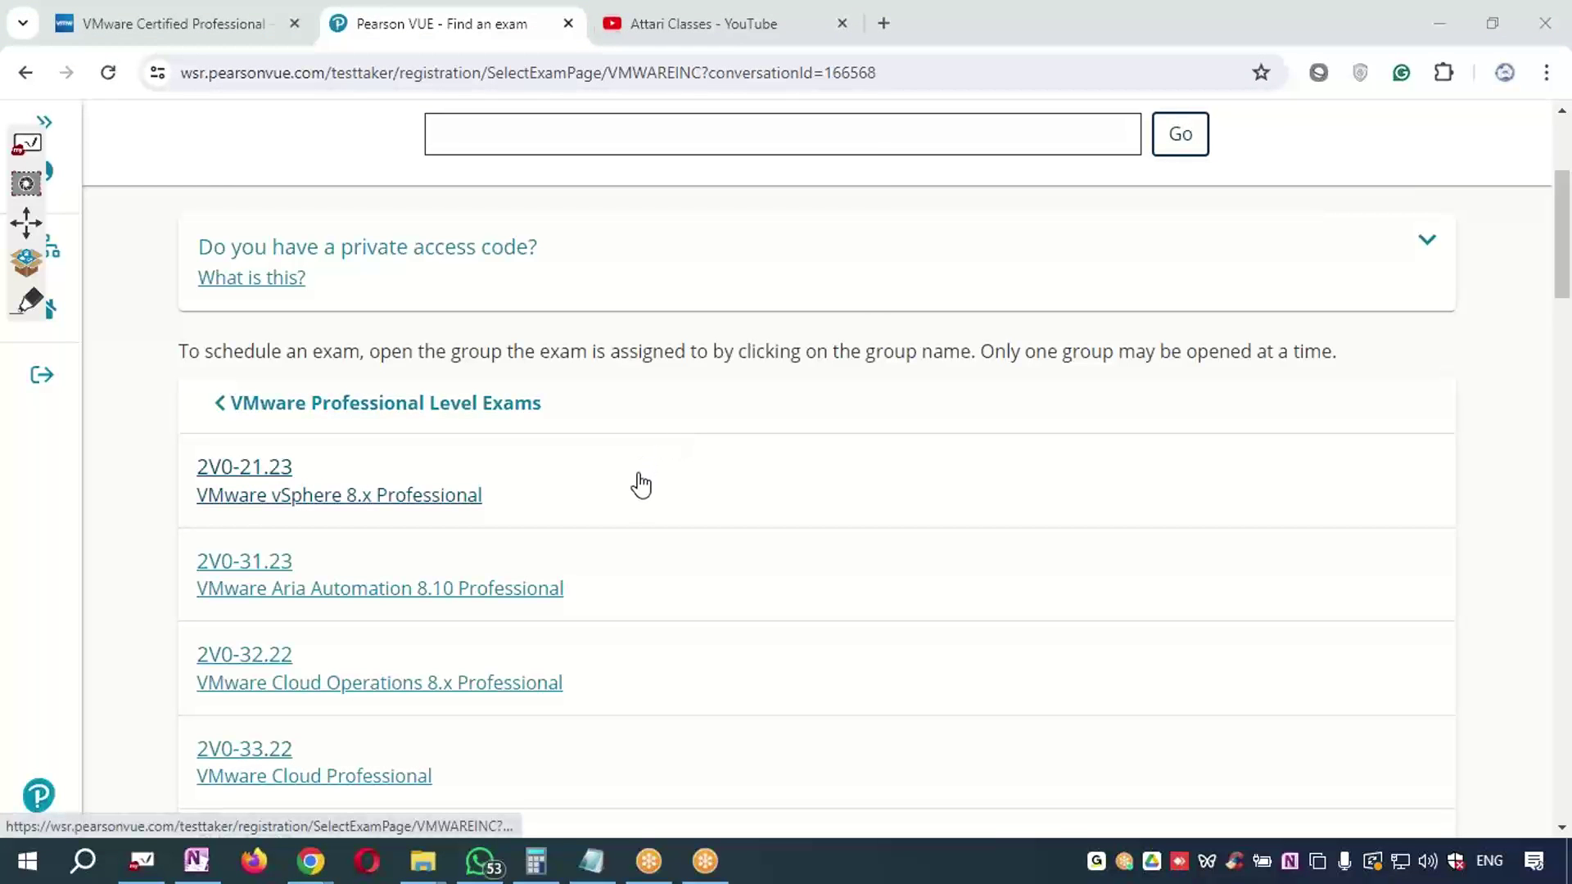
pyautogui.scroll(3, 641, 485)
pyautogui.scroll(-3, 635, 480)
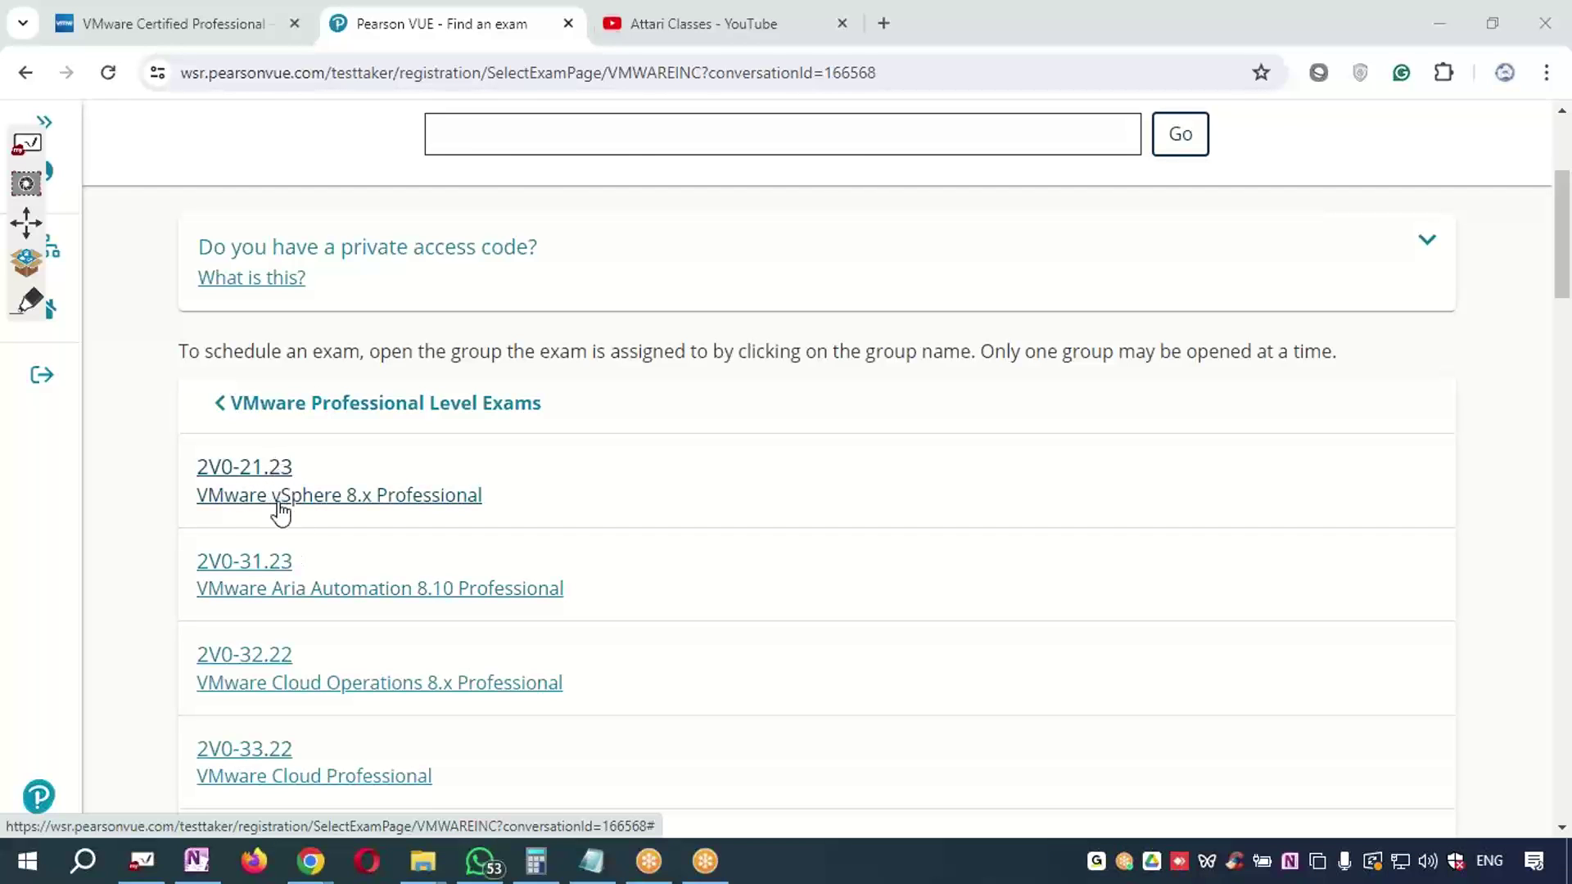
pyautogui.scroll(3, 406, 494)
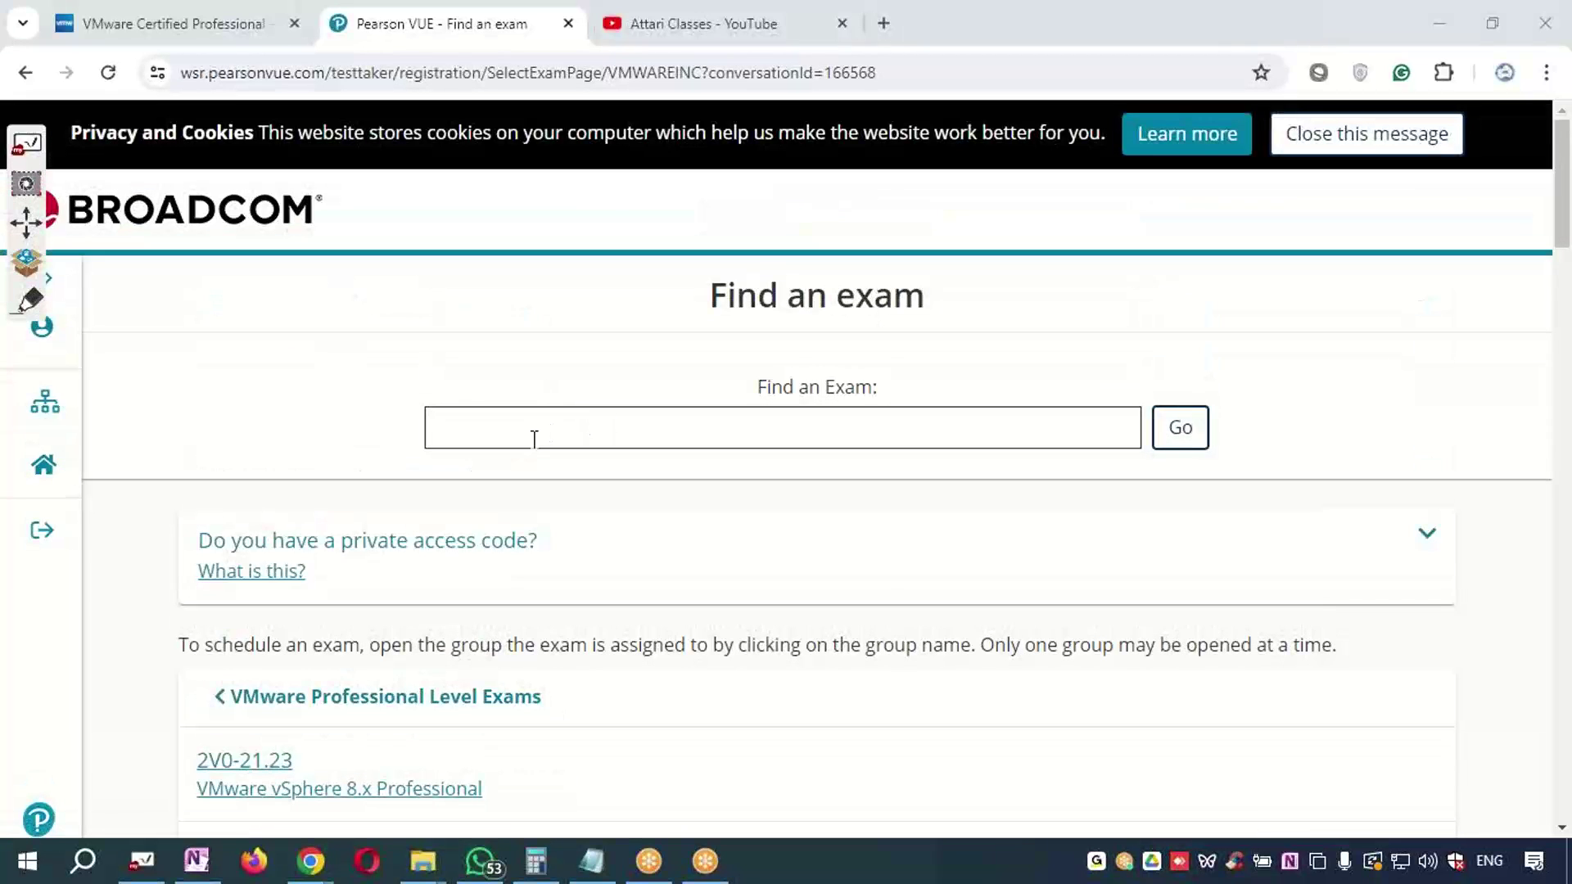
pyautogui.click(537, 434)
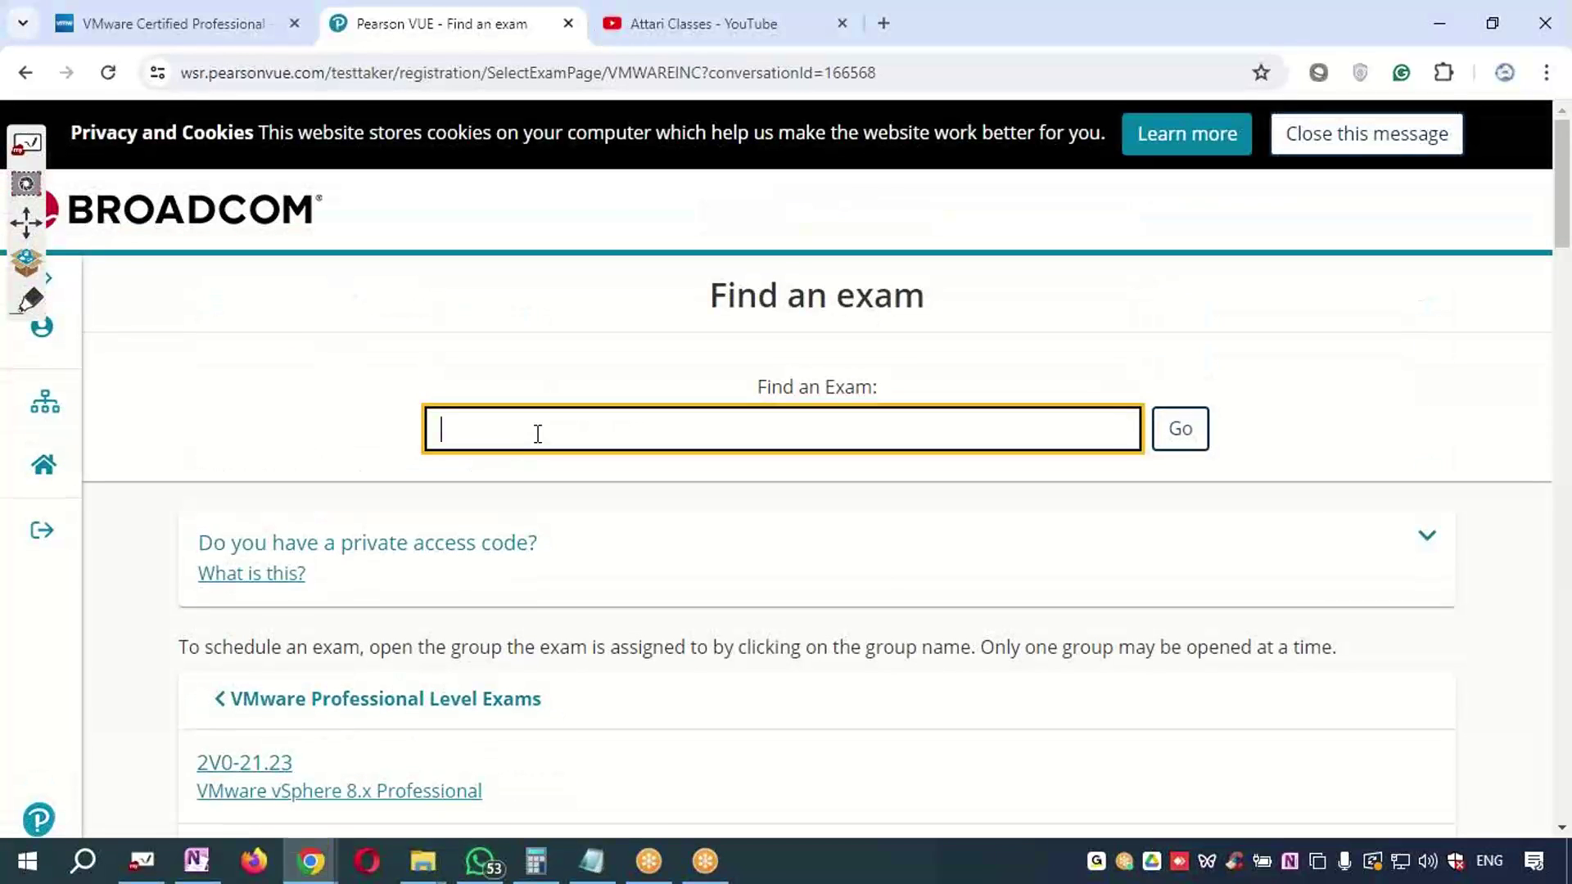
pyautogui.scroll(-3, 474, 589)
# Open the Select exam options page for 2V0-21.23 VMware vSphere 8.x Professional
pyautogui.click(397, 562)
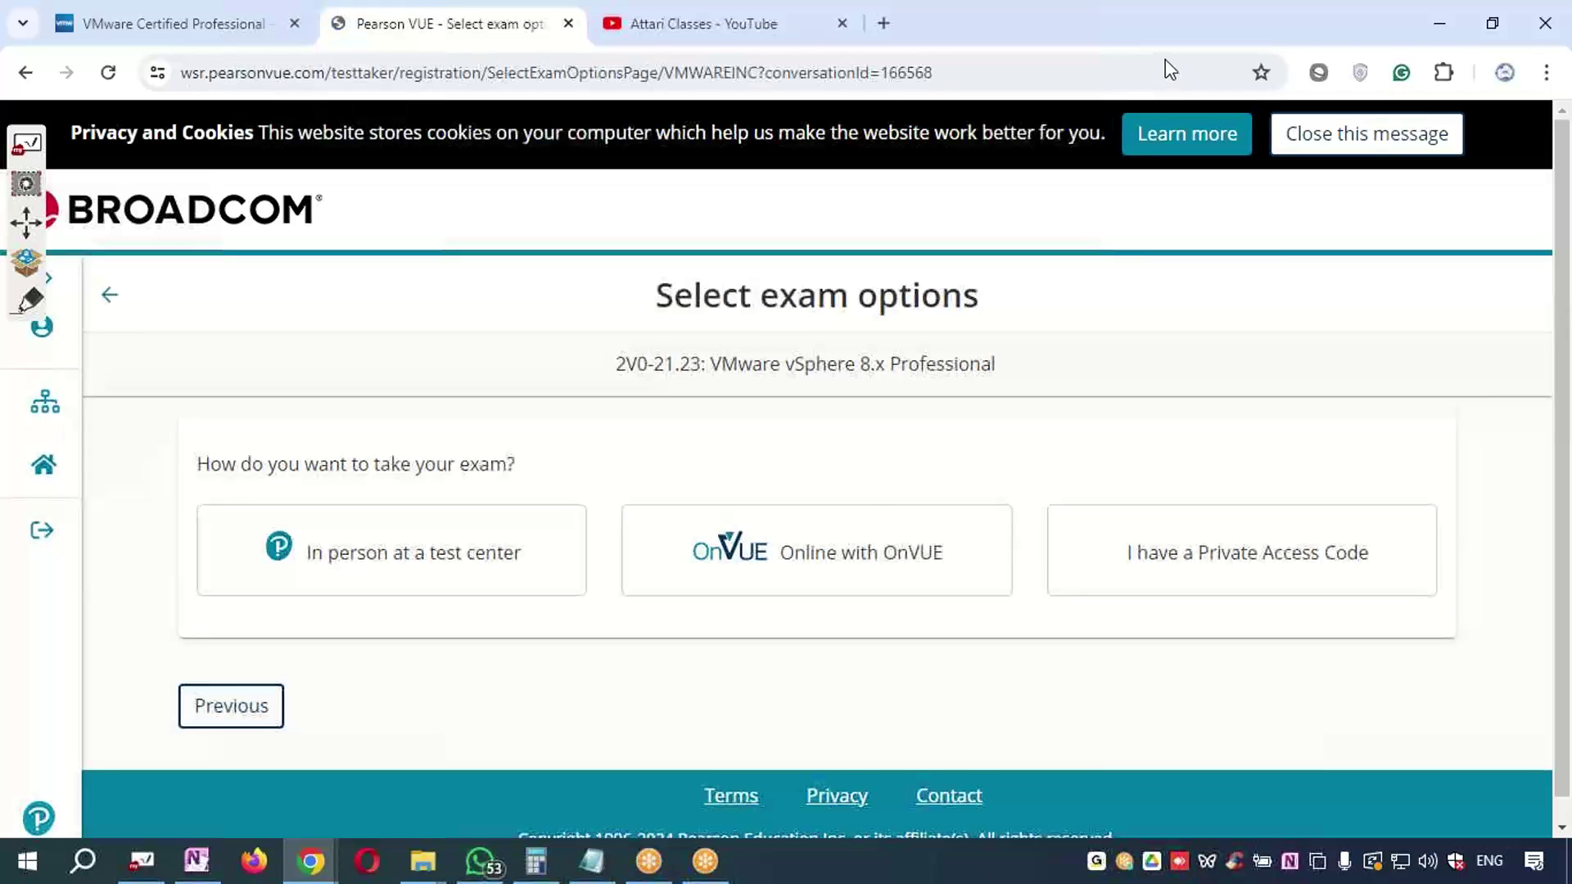
pyautogui.scroll(-1, 819, 434)
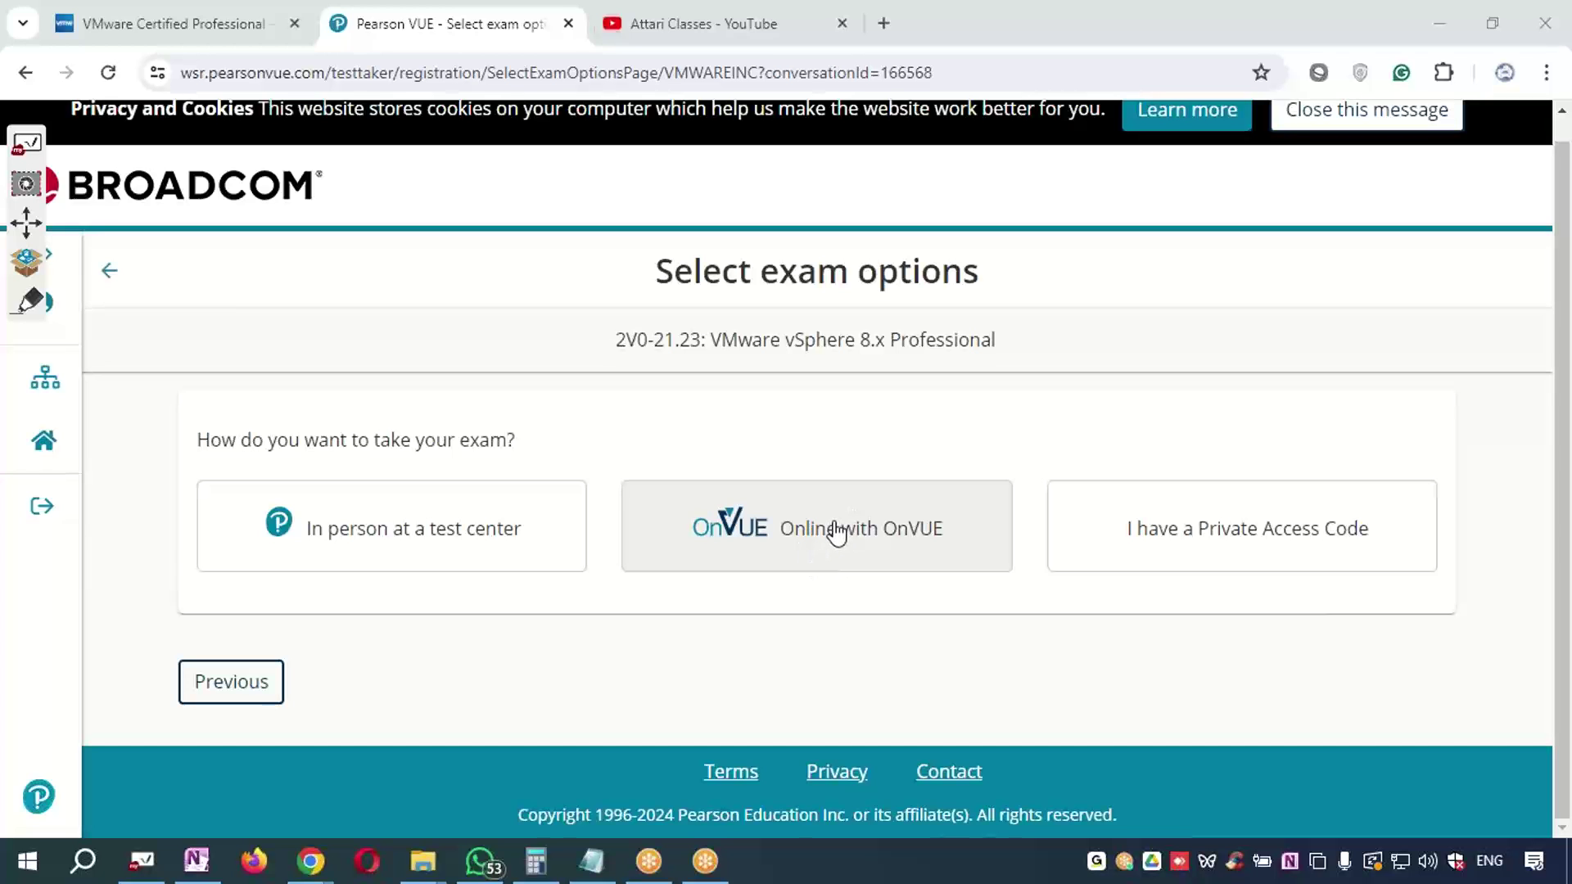
pyautogui.hotkey('ctrl', 'shift', 'p')
# Draw a freehand sketch illustrating the online OnVUE option on the exam options page
pyautogui.moveTo(749, 485)
pyautogui.mouseDown()
pyautogui.moveTo(814, 383)
pyautogui.moveTo(761, 491)
pyautogui.mouseUp()
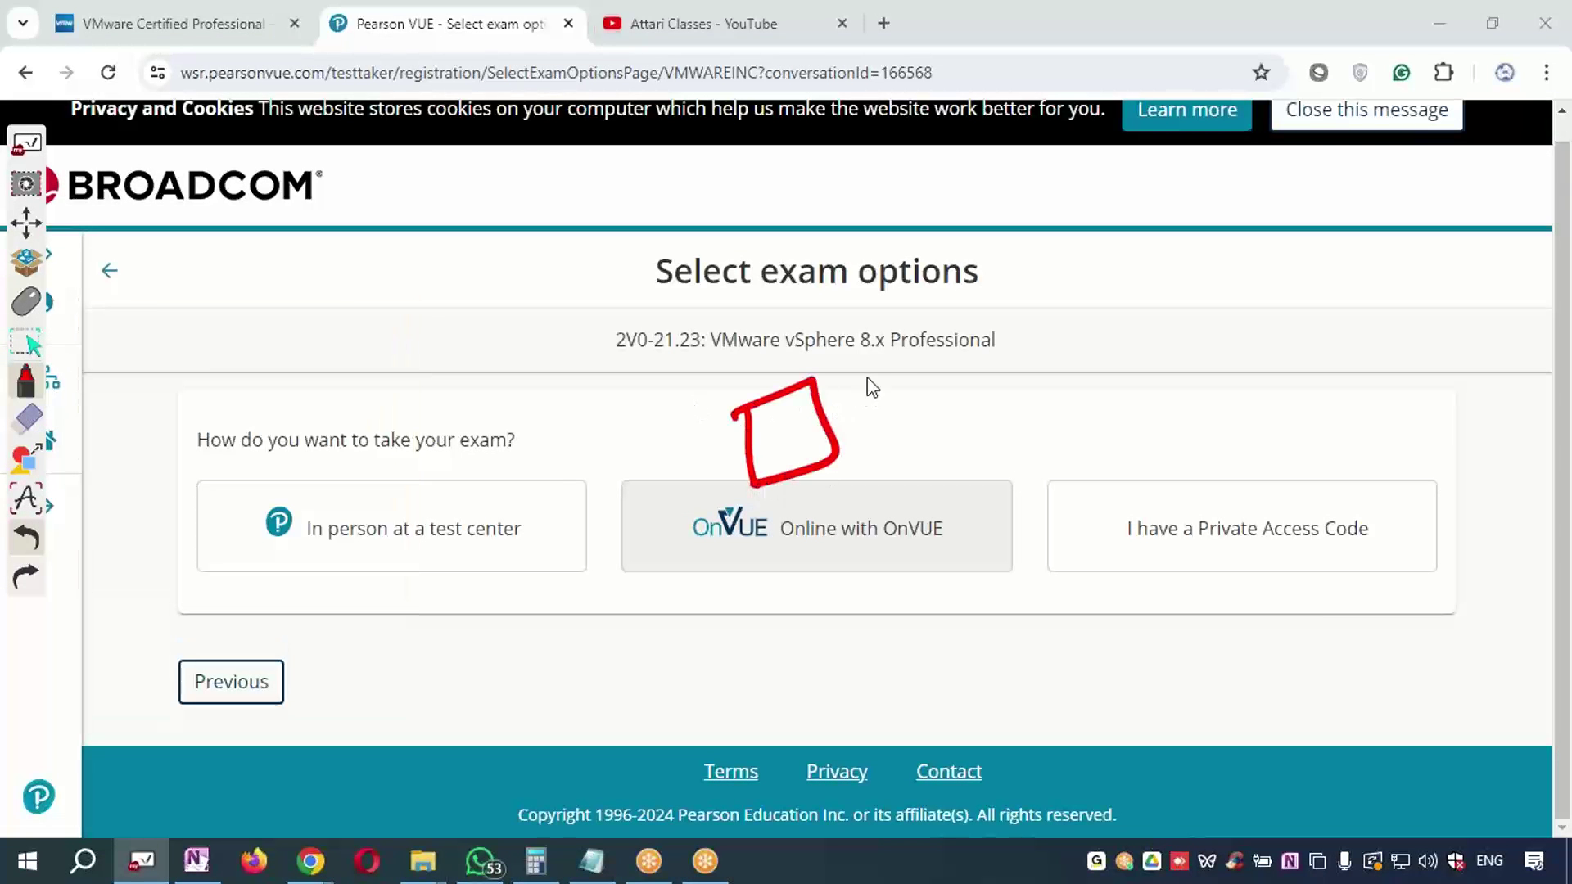
pyautogui.moveTo(843, 403); pyautogui.dragTo(811, 436)
pyautogui.moveTo(866, 391)
pyautogui.mouseDown()
pyautogui.moveTo(726, 365)
pyautogui.moveTo(709, 462)
pyautogui.mouseUp()
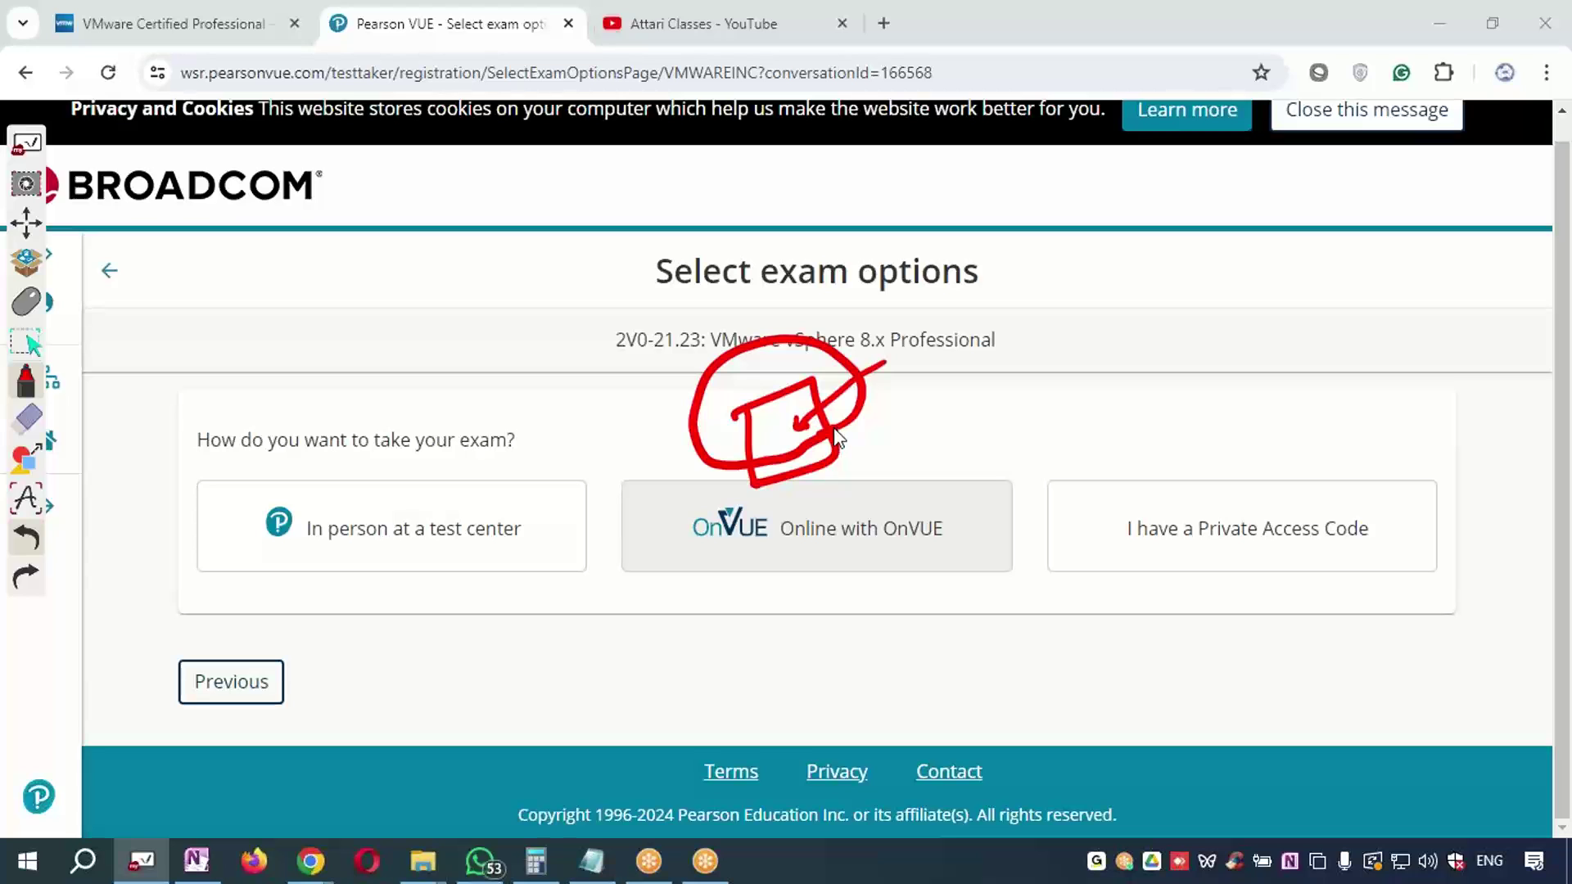
pyautogui.moveTo(904, 429); pyautogui.dragTo(888, 452)
pyautogui.moveTo(883, 443); pyautogui.dragTo(970, 422)
pyautogui.moveTo(903, 472); pyautogui.dragTo(918, 463)
pyautogui.moveTo(945, 452); pyautogui.dragTo(988, 434)
pyautogui.click(27, 419)
pyautogui.click(214, 315)
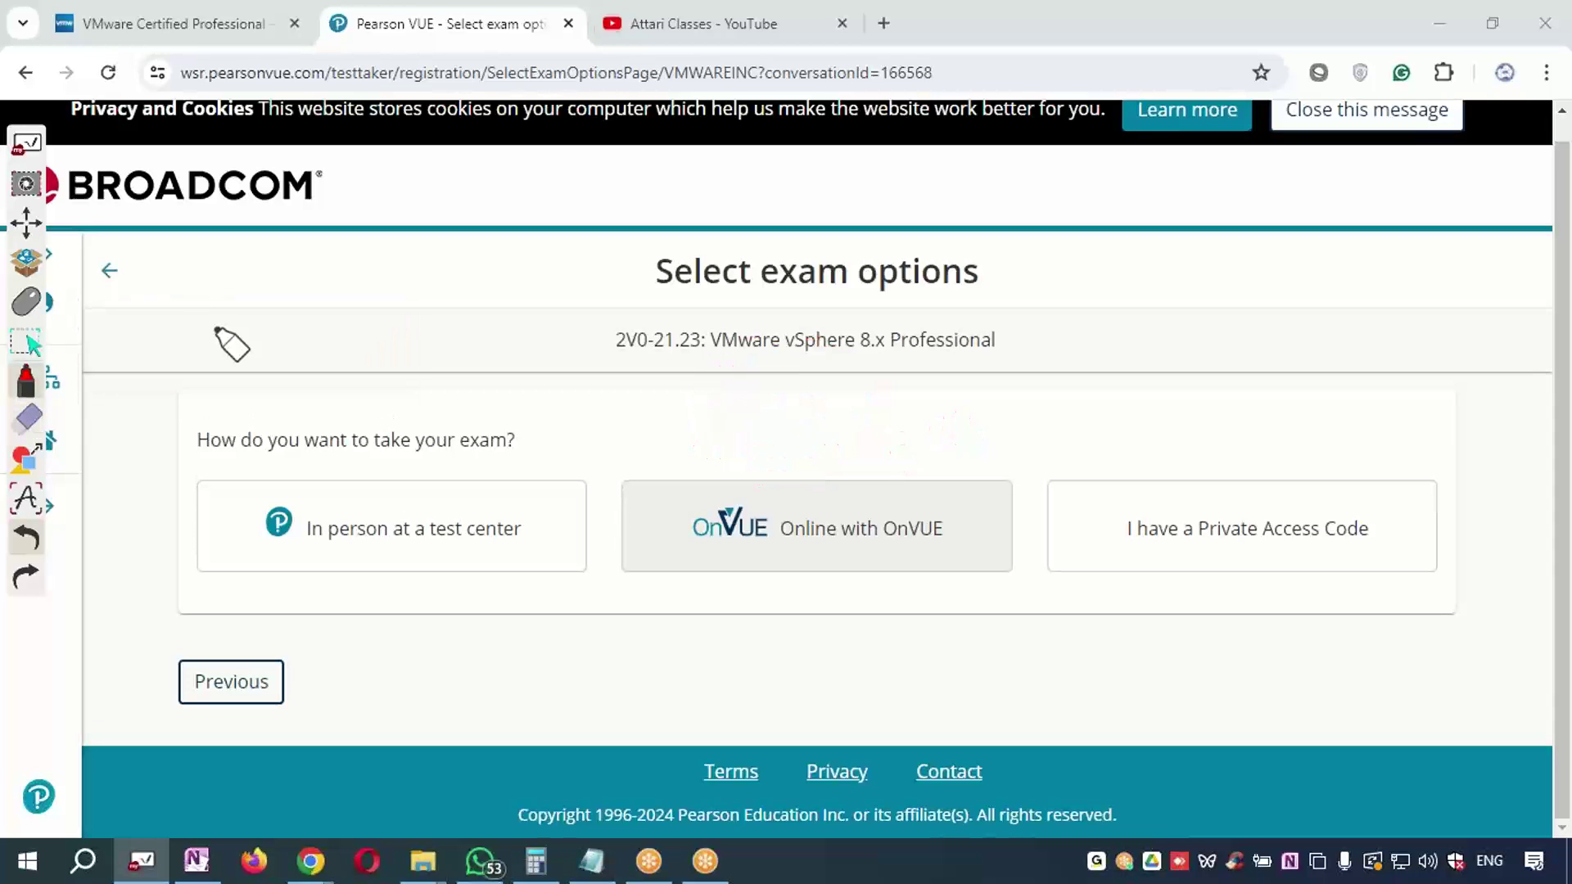
pyautogui.moveTo(763, 389)
pyautogui.mouseDown()
pyautogui.moveTo(792, 376)
pyautogui.moveTo(803, 403)
pyautogui.moveTo(763, 407)
pyautogui.mouseUp()
pyautogui.moveTo(769, 472)
pyautogui.mouseDown()
pyautogui.moveTo(768, 430)
pyautogui.moveTo(767, 473)
pyautogui.moveTo(705, 455)
pyautogui.mouseUp()
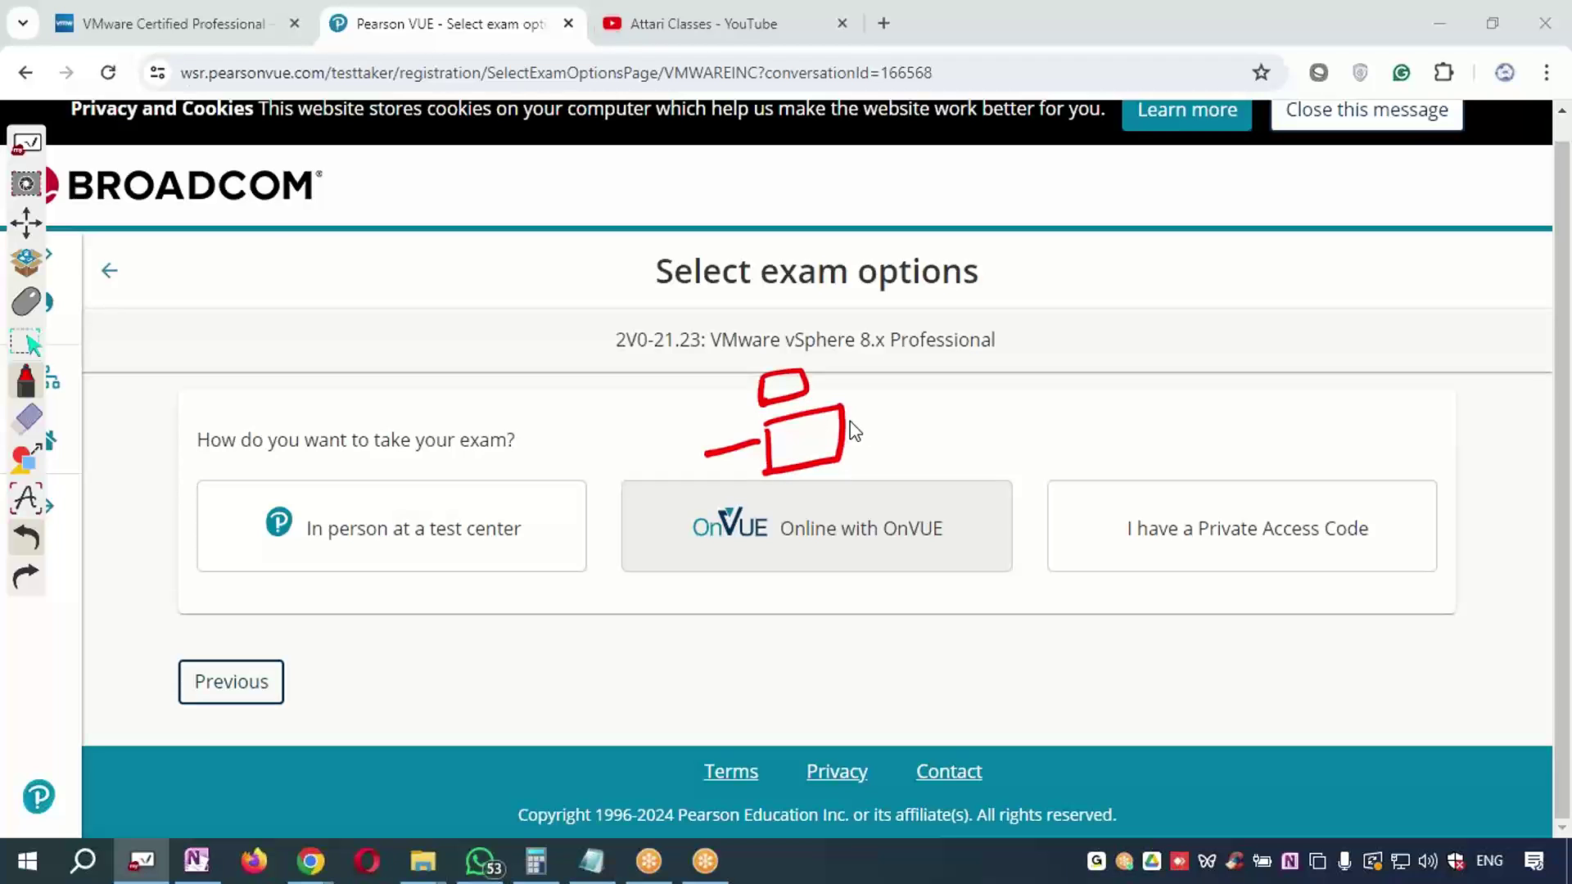
pyautogui.moveTo(907, 415); pyautogui.dragTo(910, 415)
pyautogui.moveTo(813, 471)
pyautogui.mouseDown()
pyautogui.moveTo(821, 547)
pyautogui.moveTo(828, 481)
pyautogui.mouseUp()
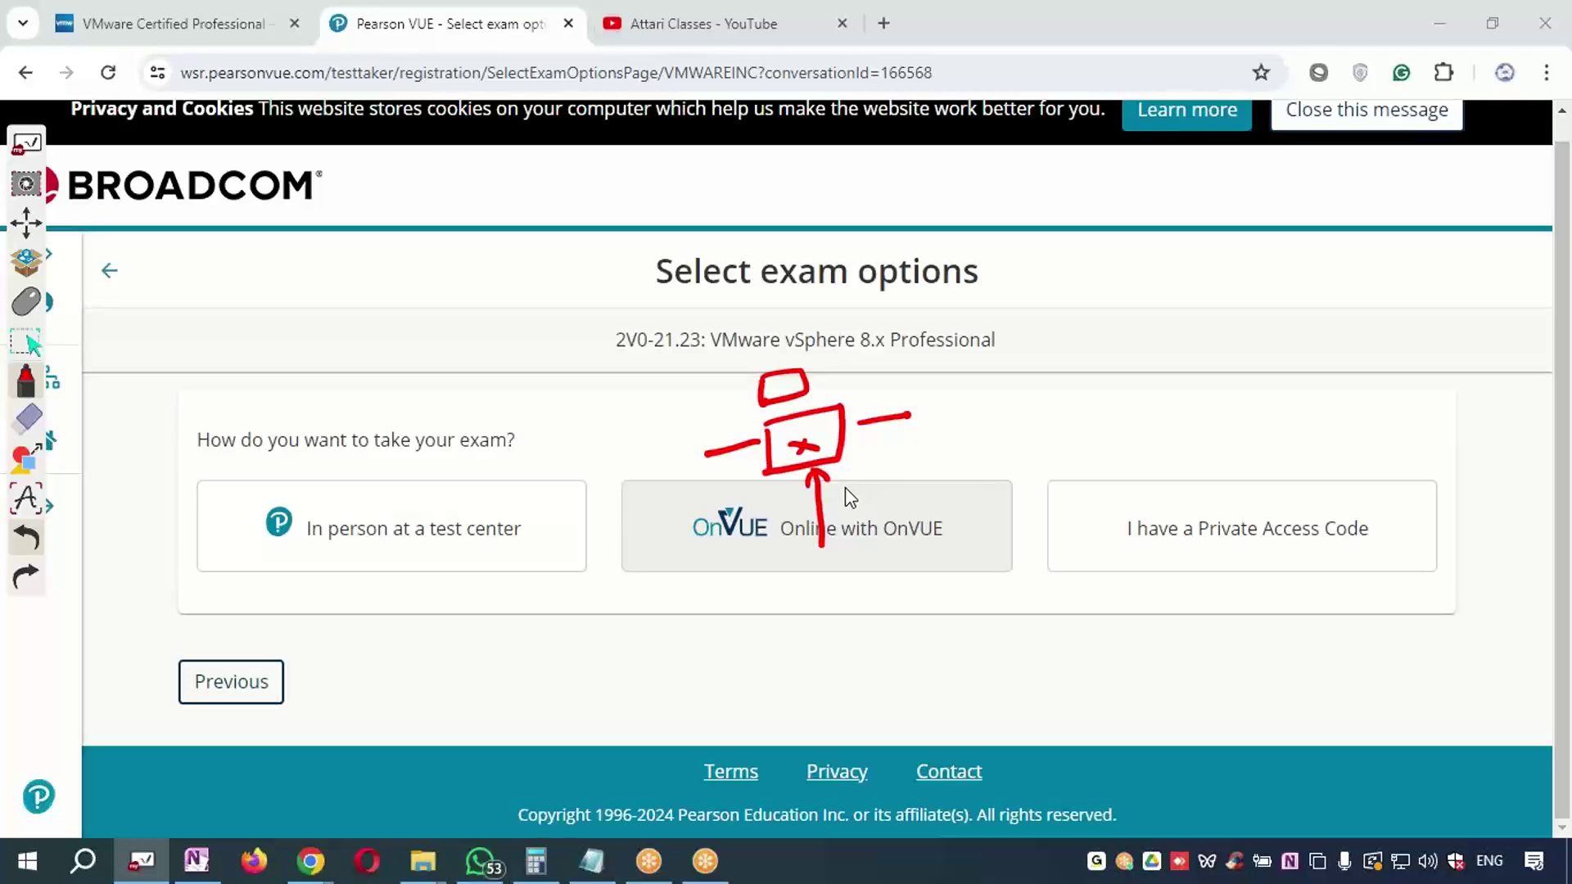
pyautogui.moveTo(845, 489)
pyautogui.mouseDown()
pyautogui.moveTo(910, 460)
pyautogui.moveTo(908, 476)
pyautogui.mouseUp()
pyautogui.moveTo(920, 463); pyautogui.dragTo(961, 451)
pyautogui.click(33, 411)
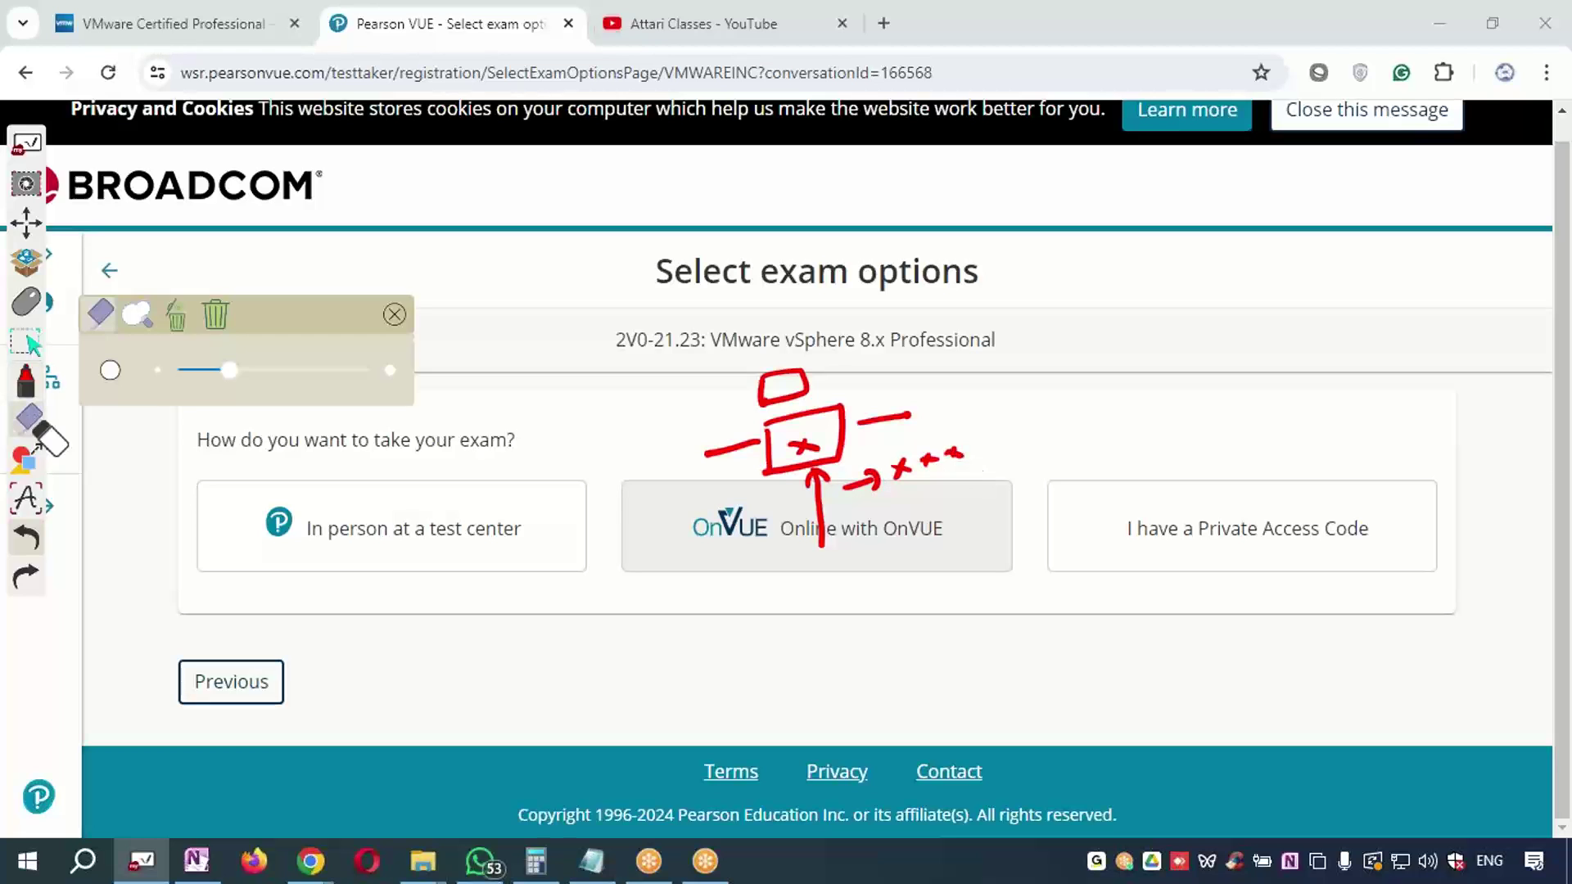
pyautogui.click(217, 328)
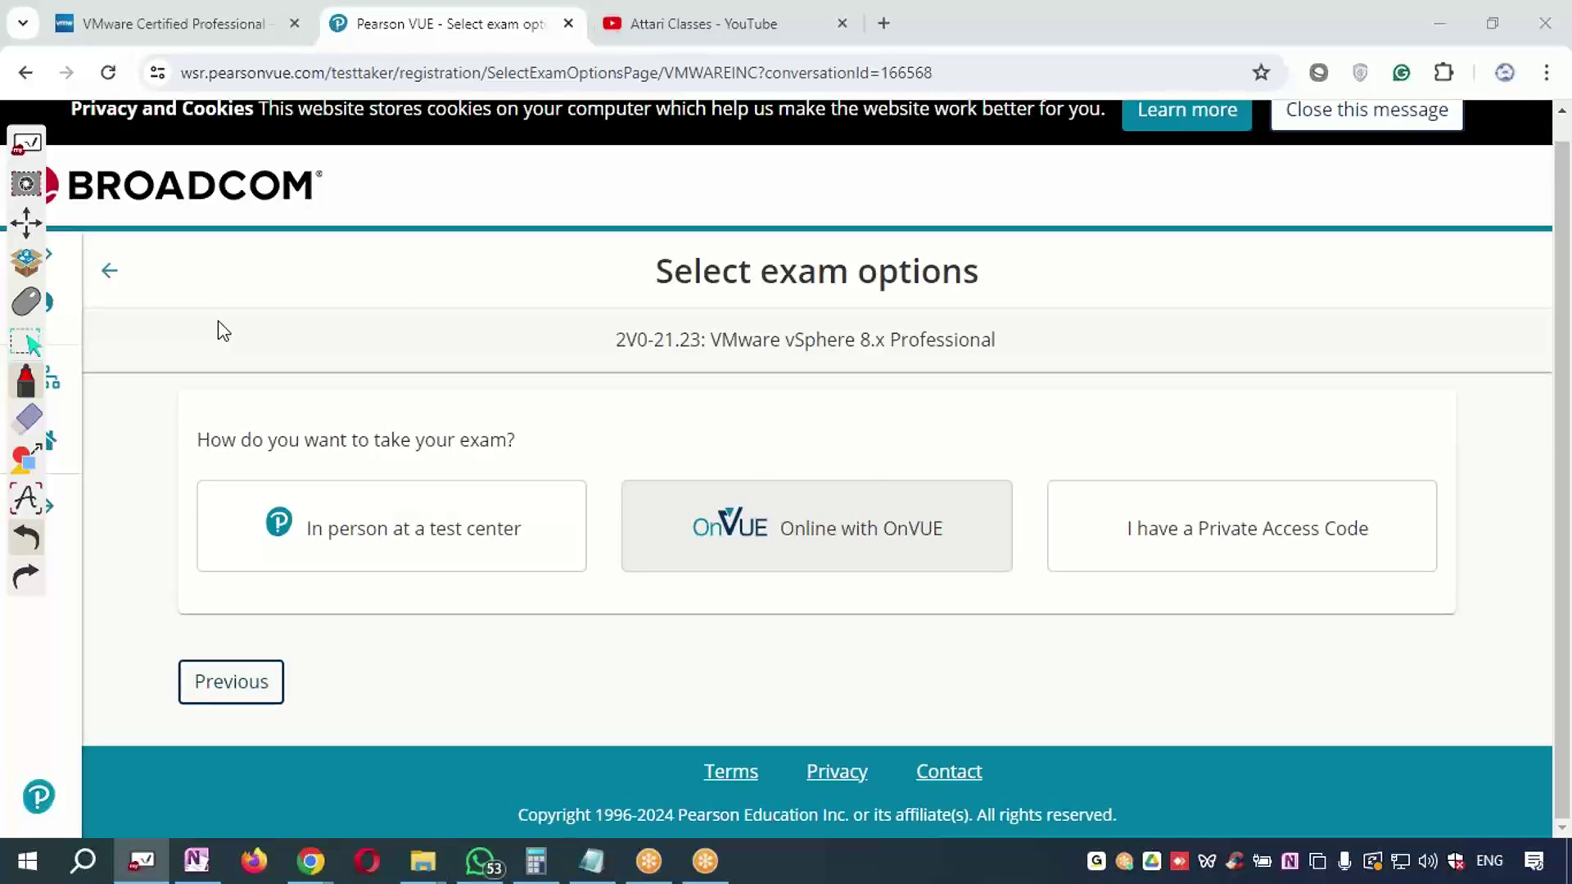
pyautogui.moveTo(821, 407)
pyautogui.mouseDown()
pyautogui.moveTo(893, 389)
pyautogui.moveTo(992, 402)
pyautogui.mouseUp()
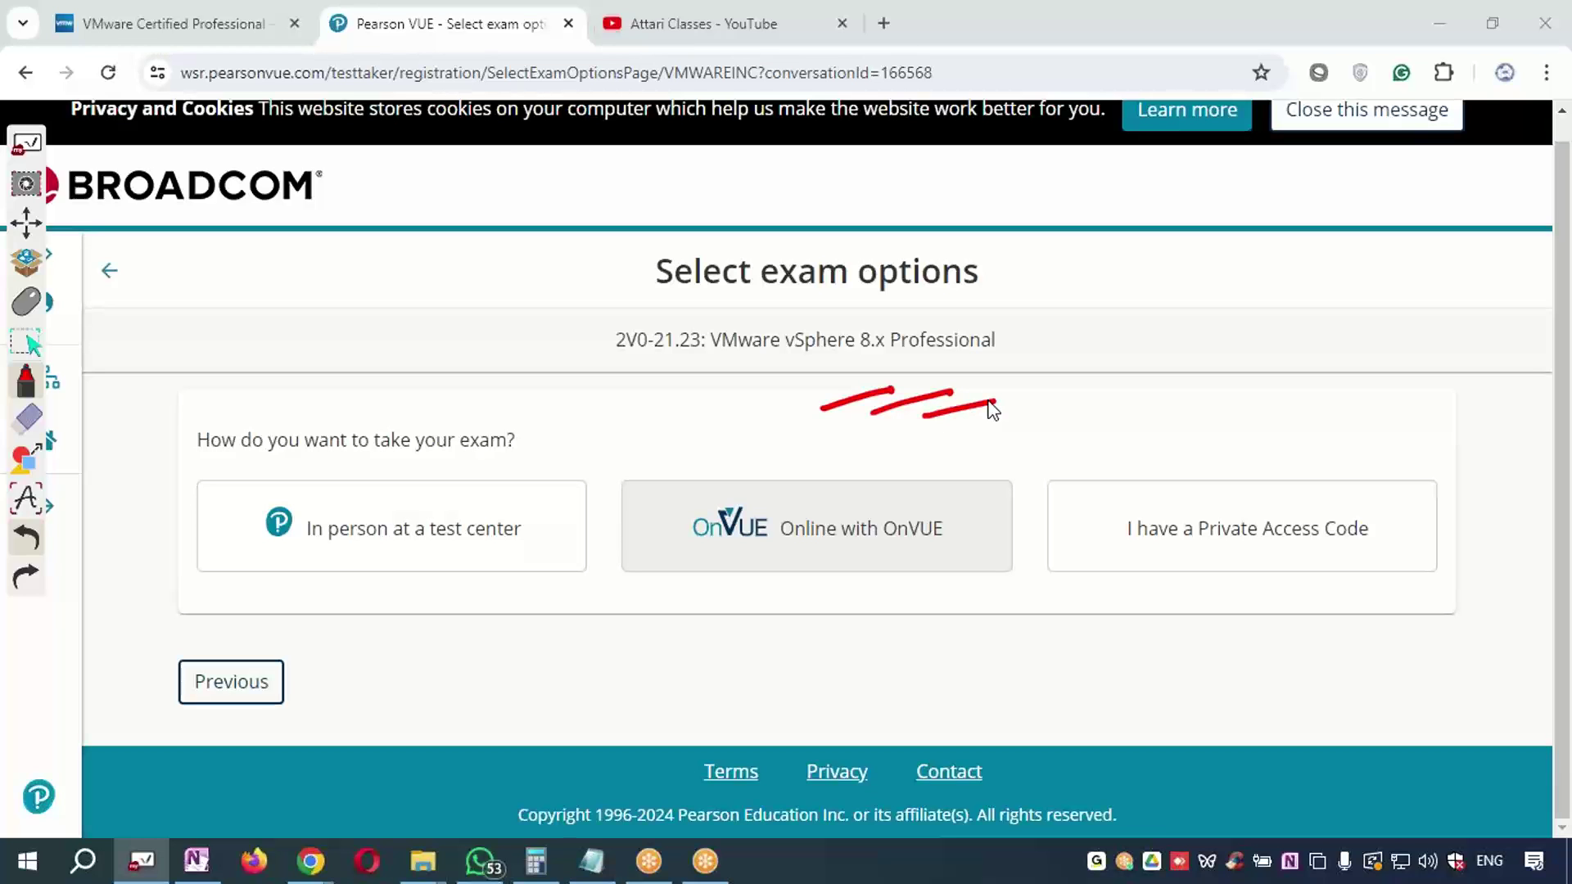
pyautogui.moveTo(323, 584)
pyautogui.mouseDown()
pyautogui.moveTo(477, 465)
pyautogui.moveTo(268, 573)
pyautogui.mouseUp()
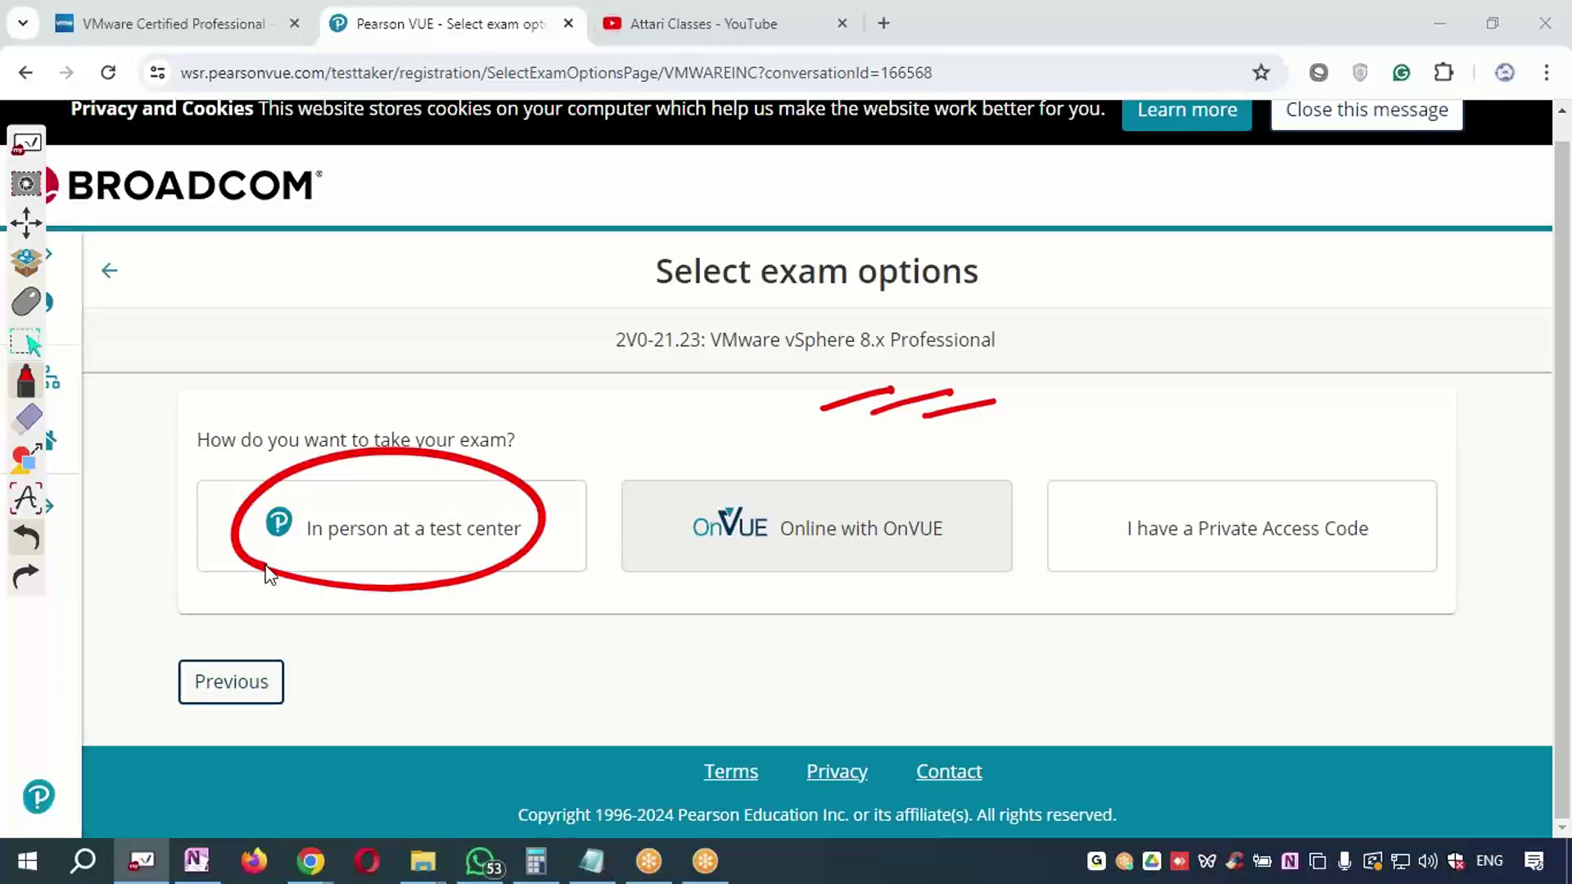
pyautogui.click(29, 419)
pyautogui.click(217, 315)
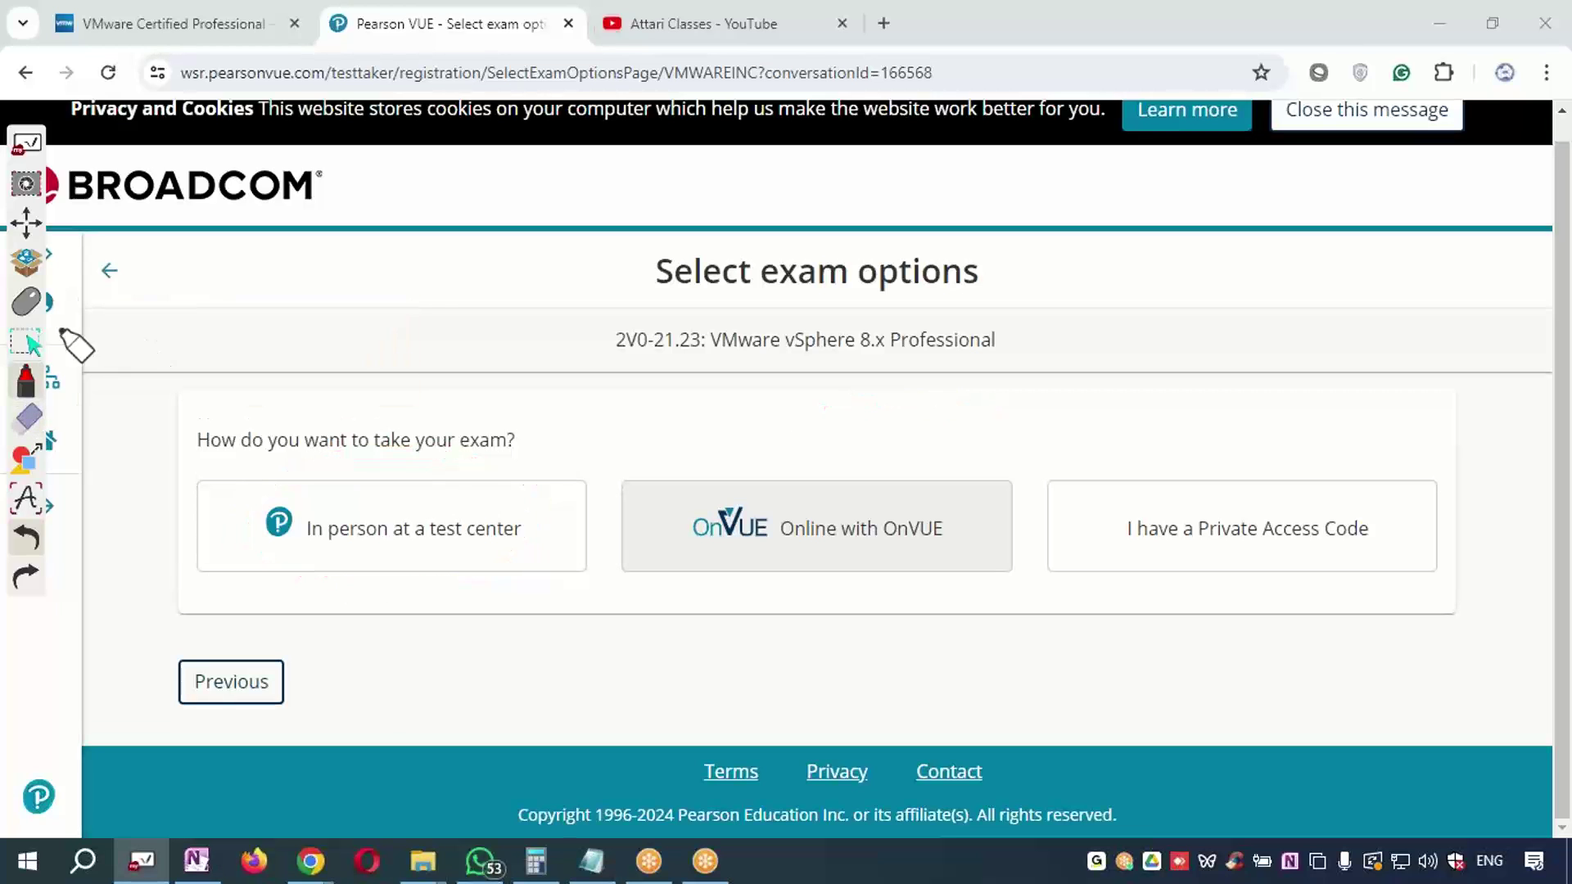
pyautogui.click(26, 304)
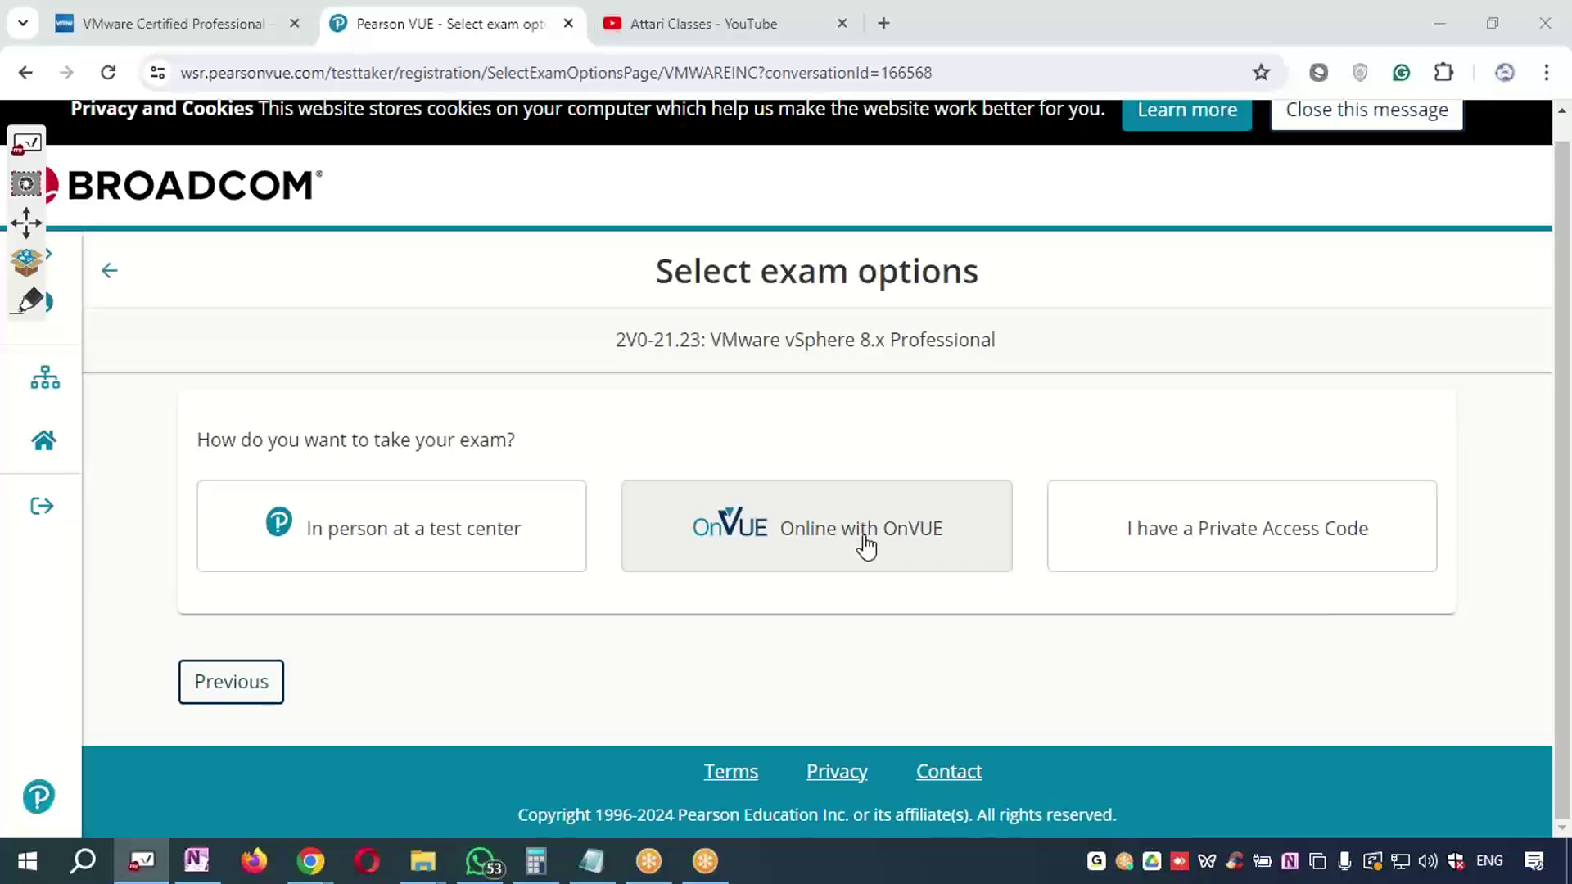
# Choose to take the exam online with OnVUE, in English
pyautogui.click(788, 540)
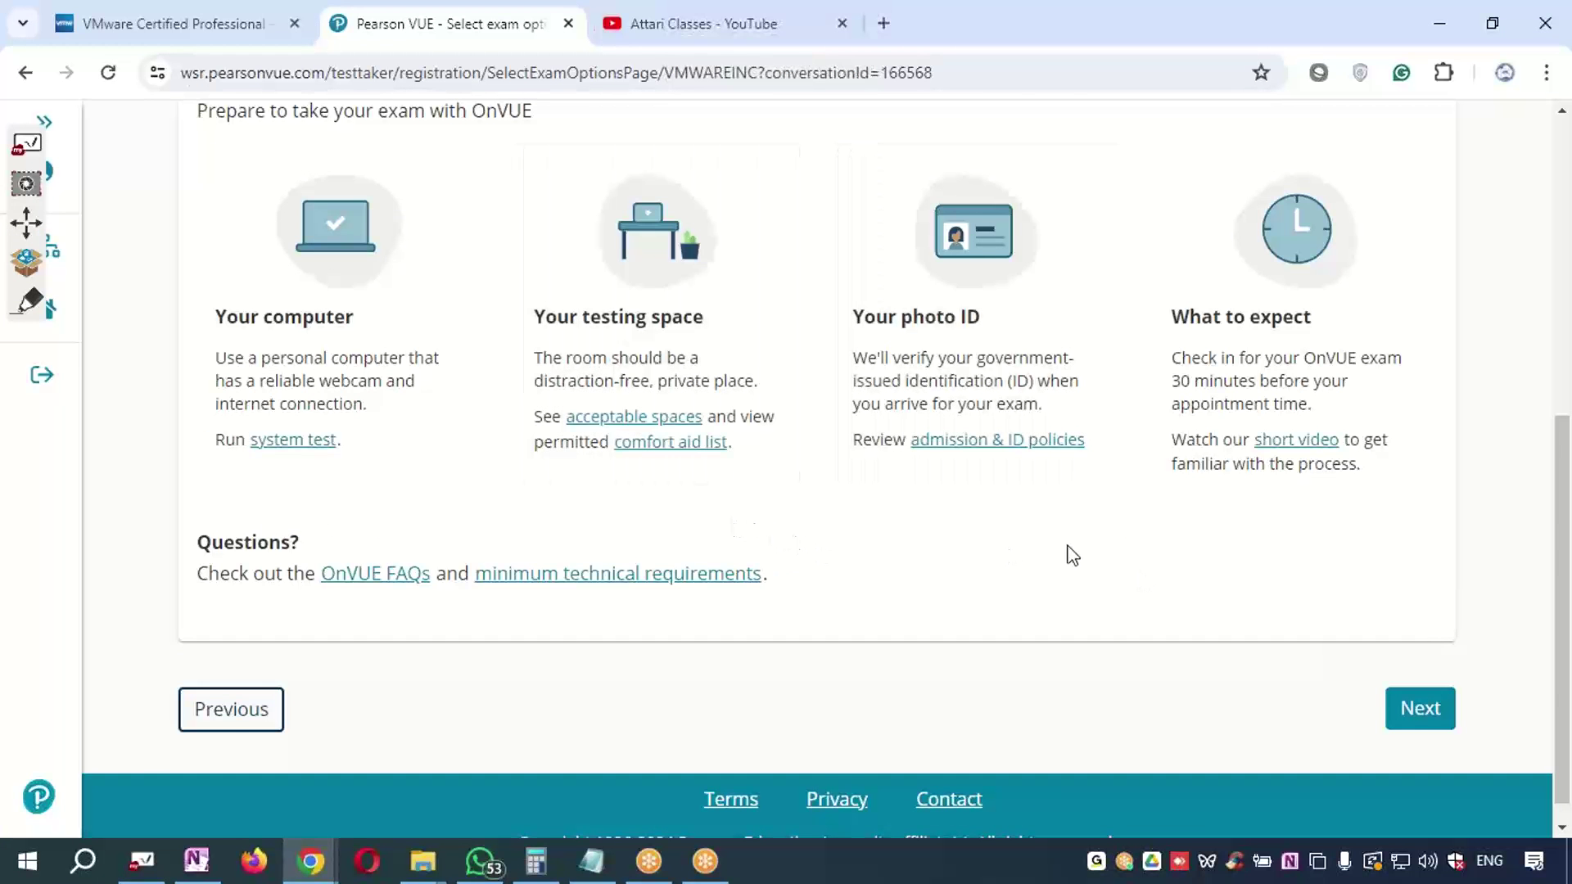
pyautogui.scroll(3, 1064, 545)
pyautogui.scroll(-4, 993, 481)
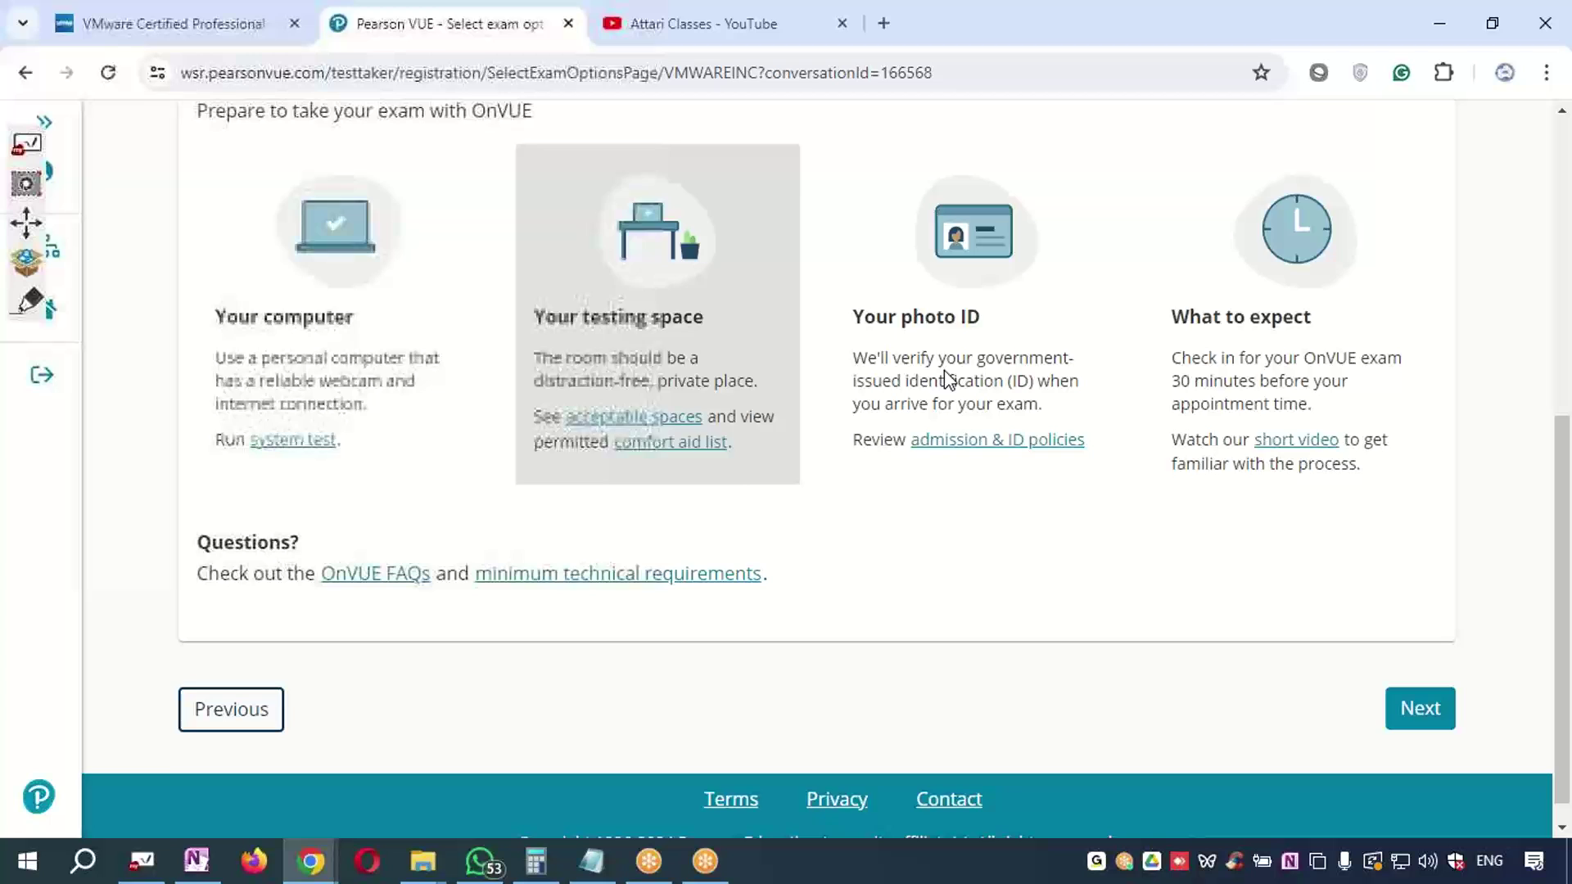
pyautogui.click(1396, 707)
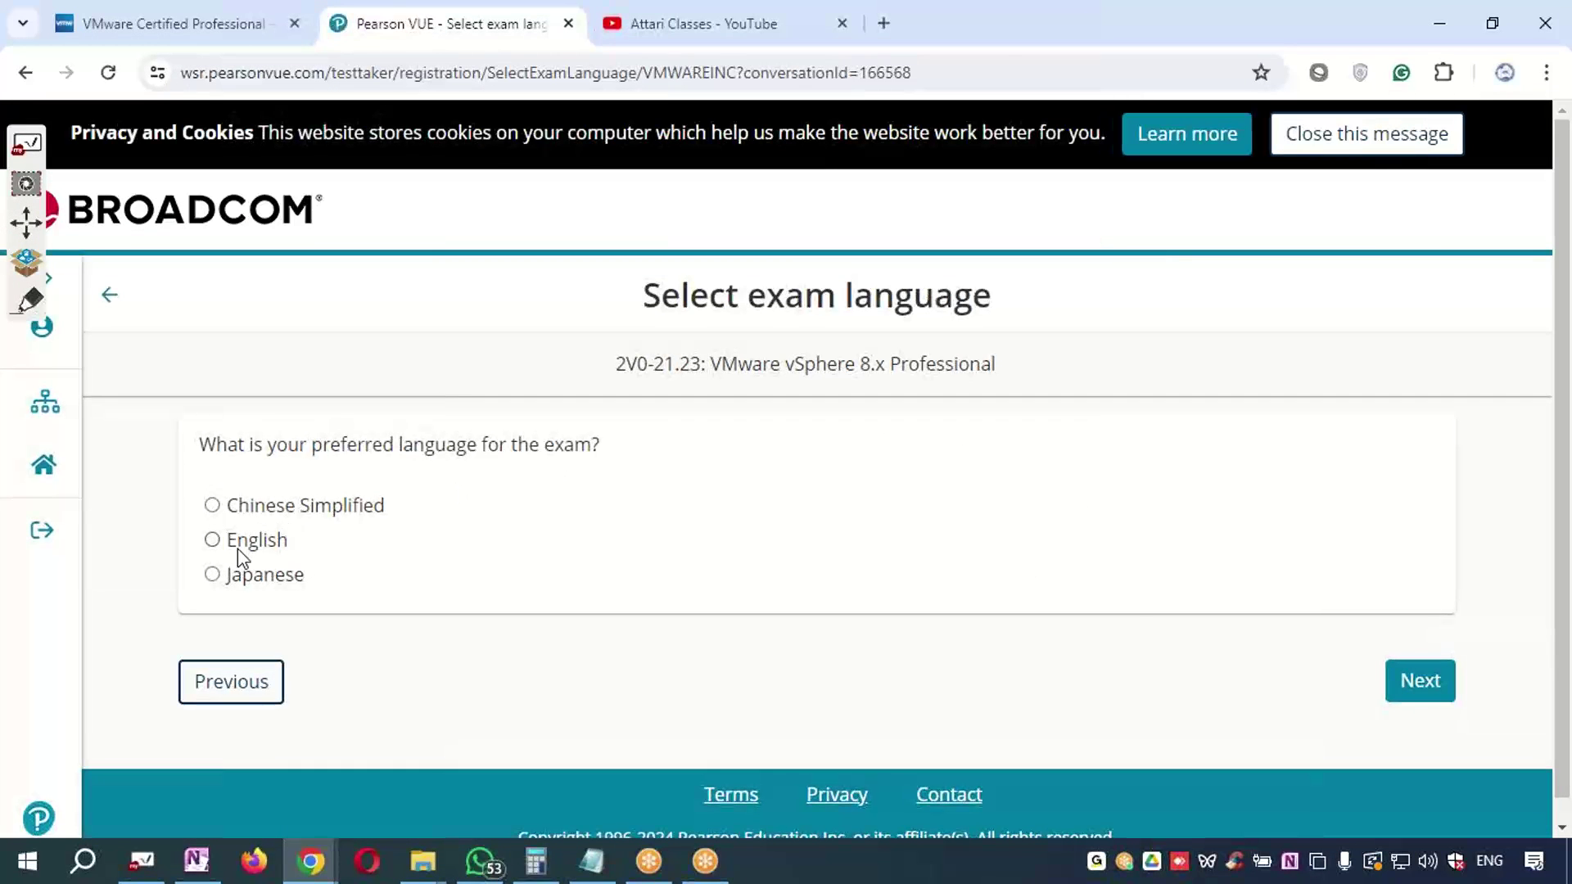
pyautogui.click(237, 547)
pyautogui.click(1425, 683)
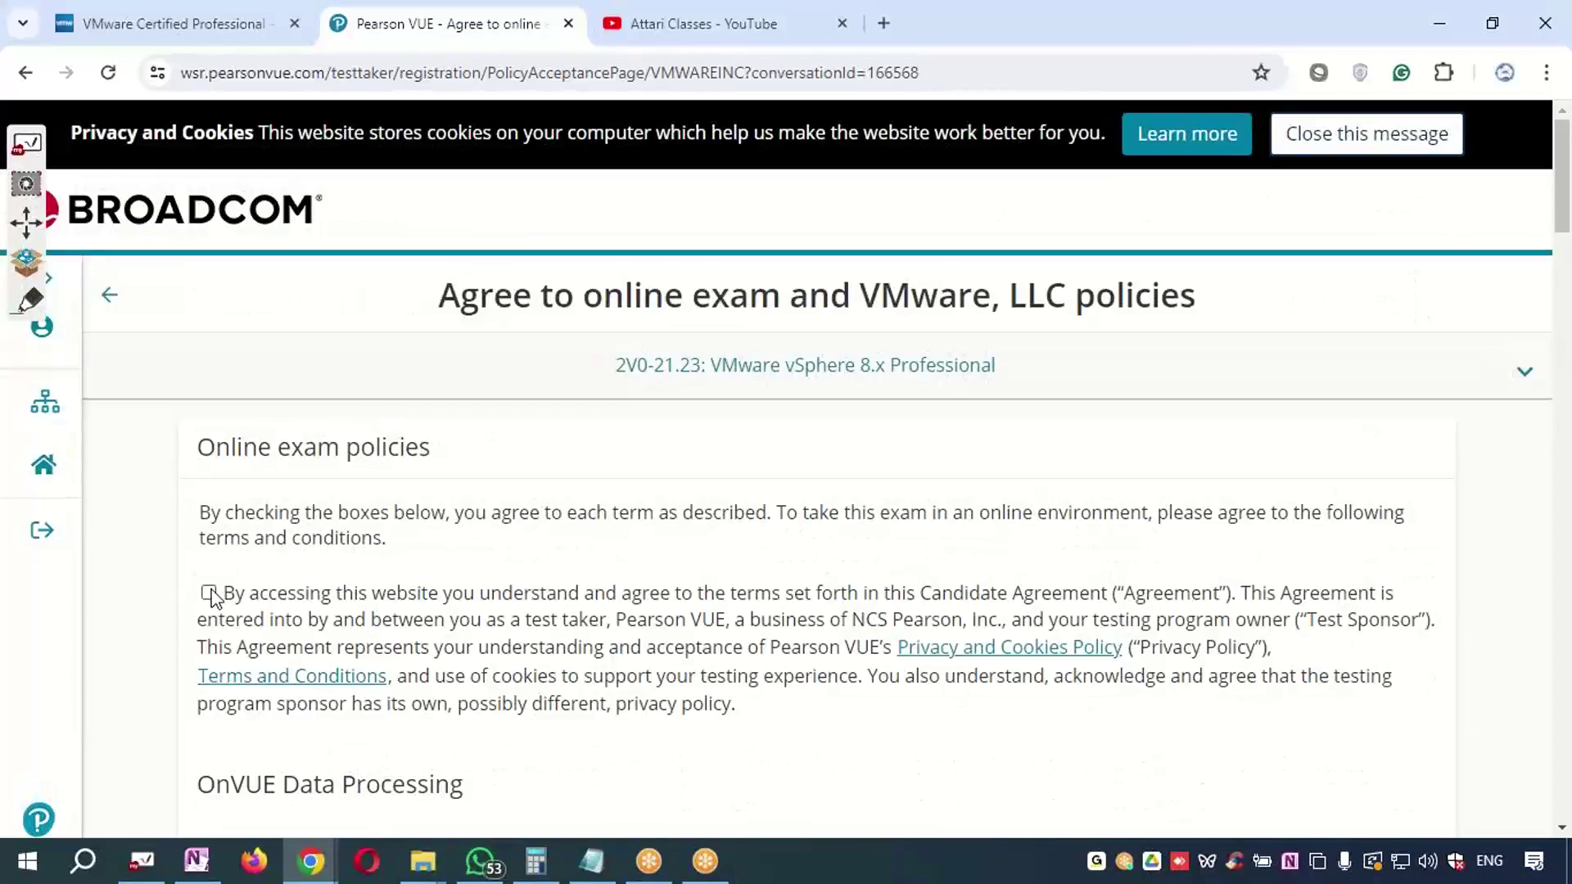
# Accept the candidate agreement, monitoring, Third Party Prohibition and Limited License terms
pyautogui.click(209, 595)
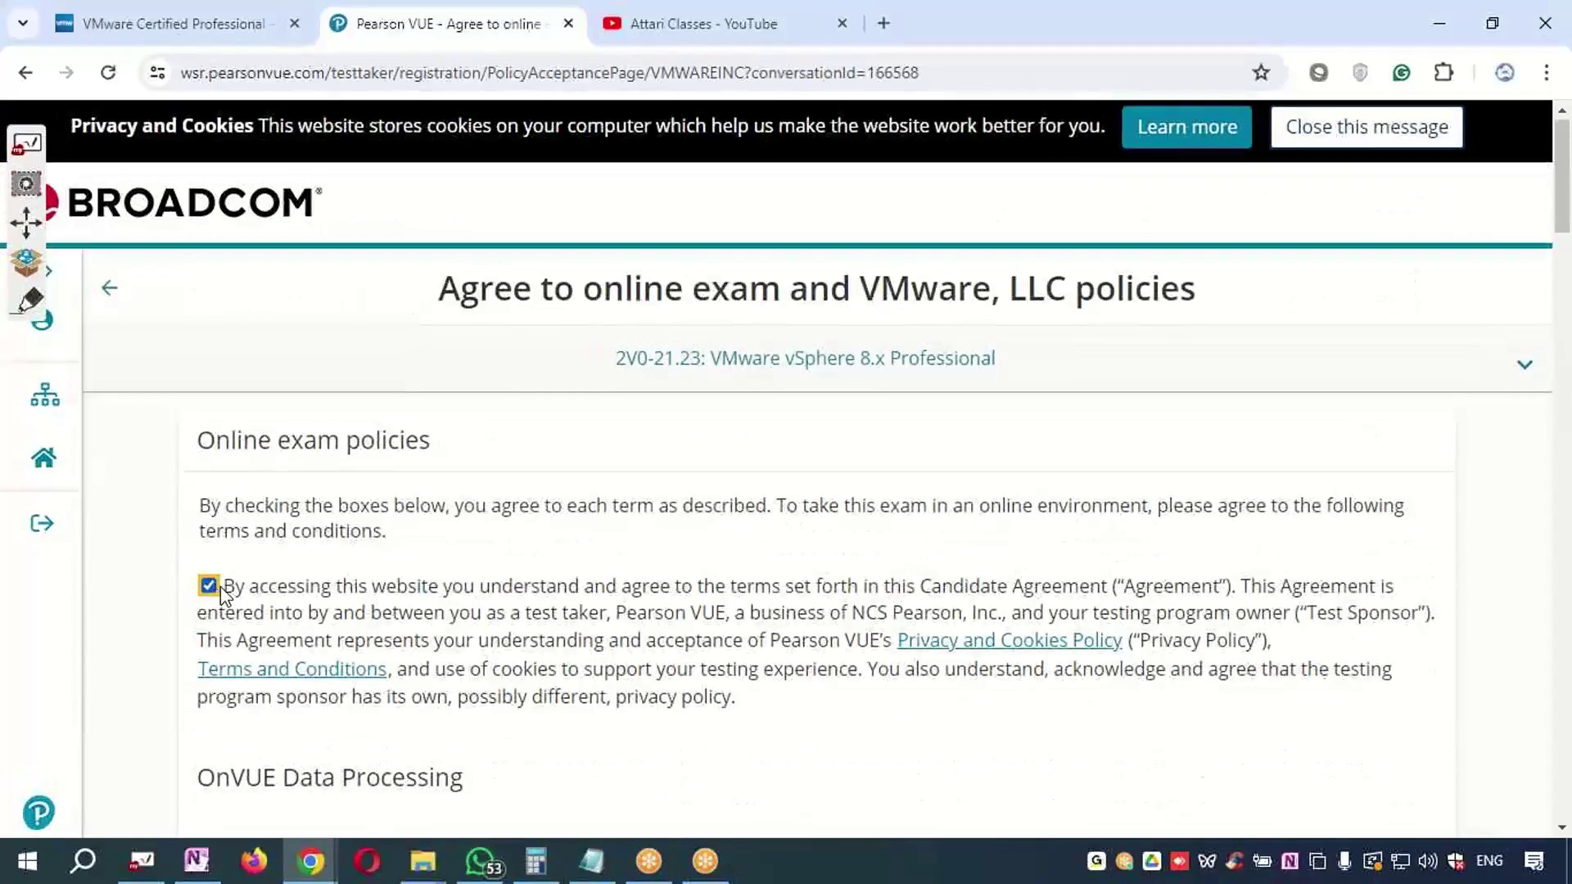
pyautogui.scroll(-4, 217, 557)
pyautogui.scroll(-3, 214, 524)
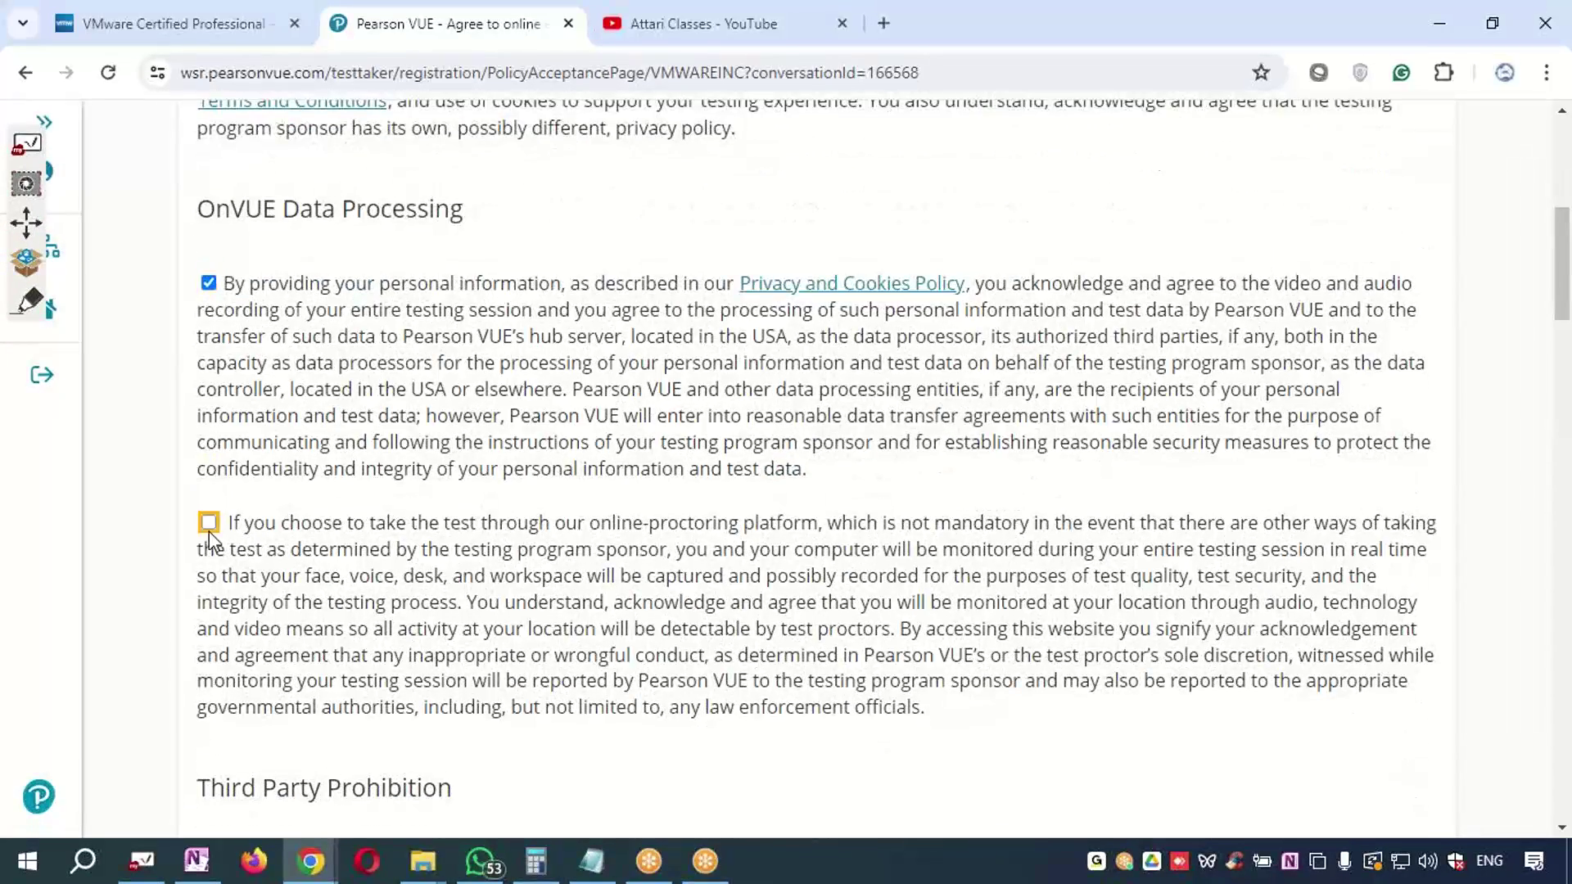
pyautogui.click(209, 524)
pyautogui.scroll(-5, 211, 541)
pyautogui.click(208, 518)
pyautogui.scroll(-5, 220, 548)
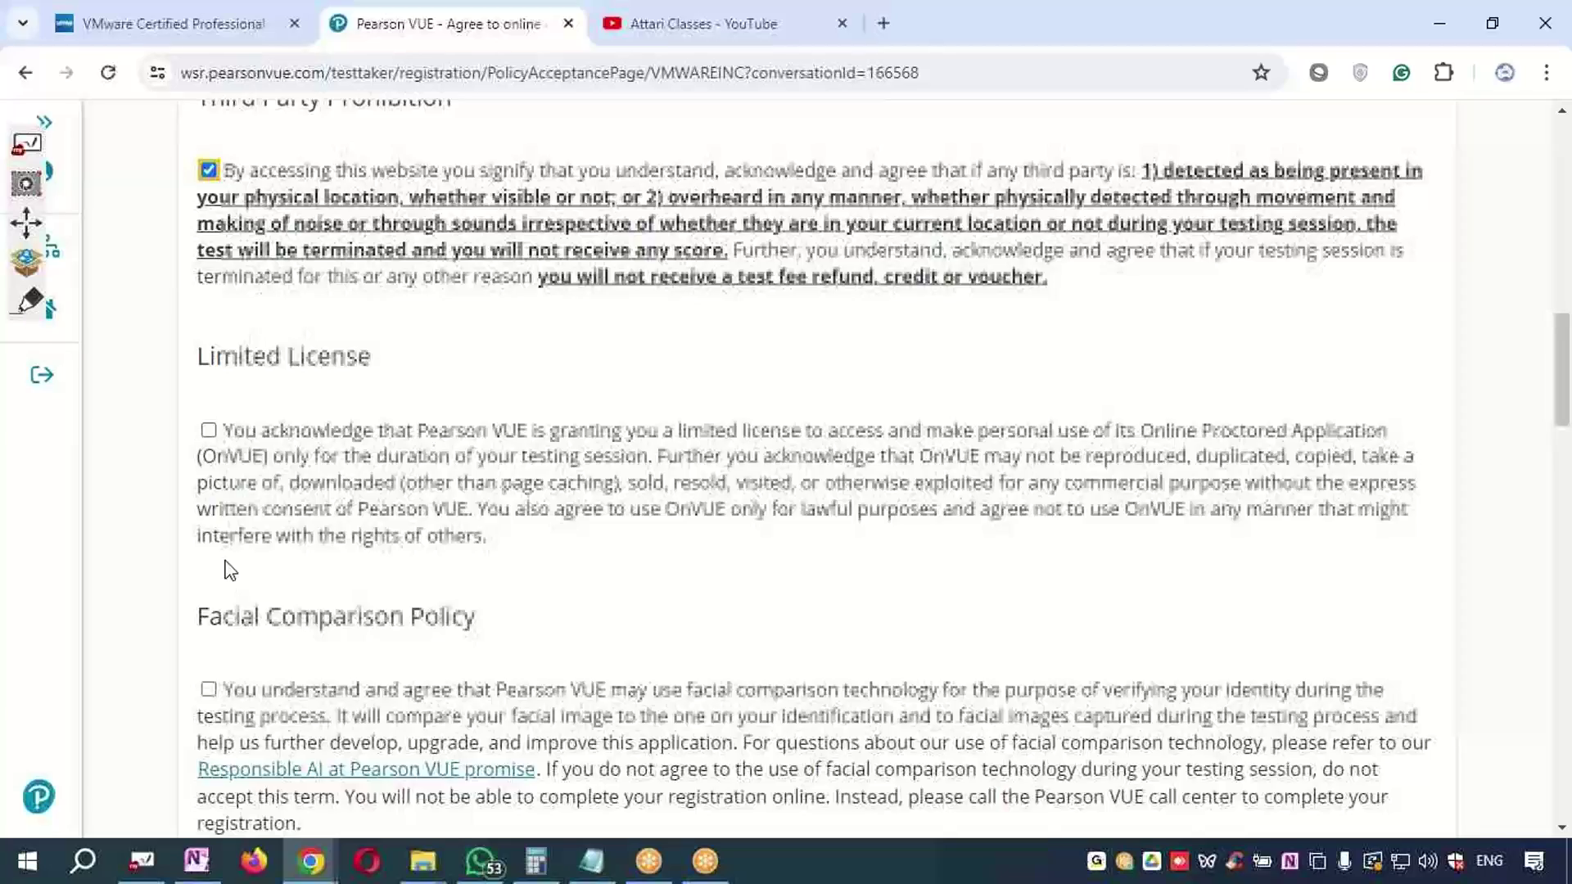
pyautogui.click(208, 432)
# Accept the Facial Comparison and Testing Space Verification policies and agree to all policies
pyautogui.scroll(-4, 270, 573)
pyautogui.click(209, 344)
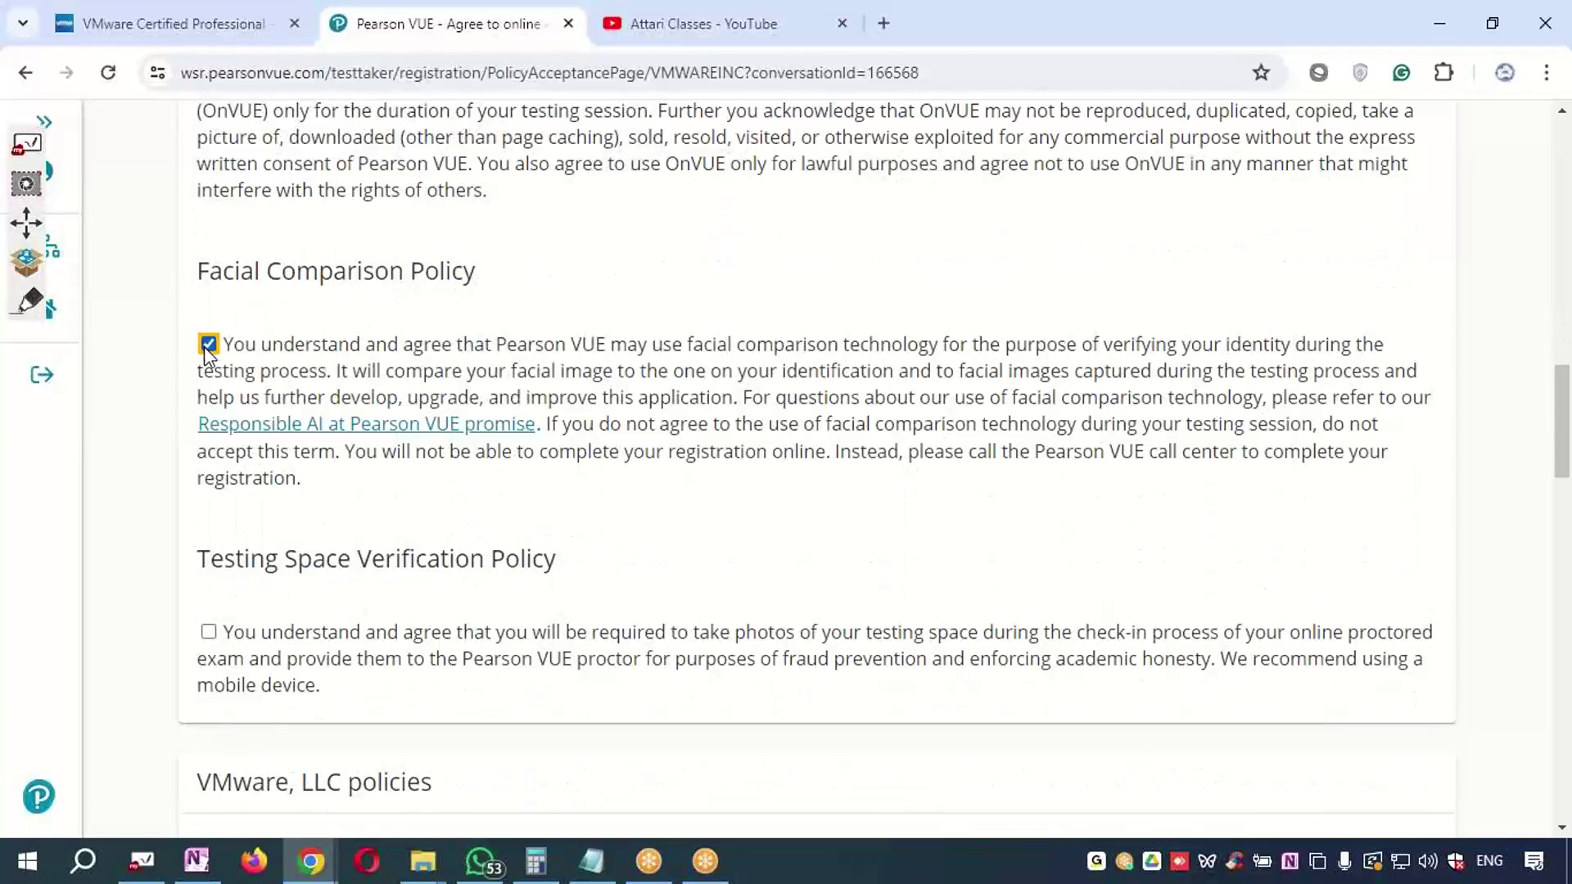
pyautogui.click(209, 631)
pyautogui.scroll(-5, 295, 622)
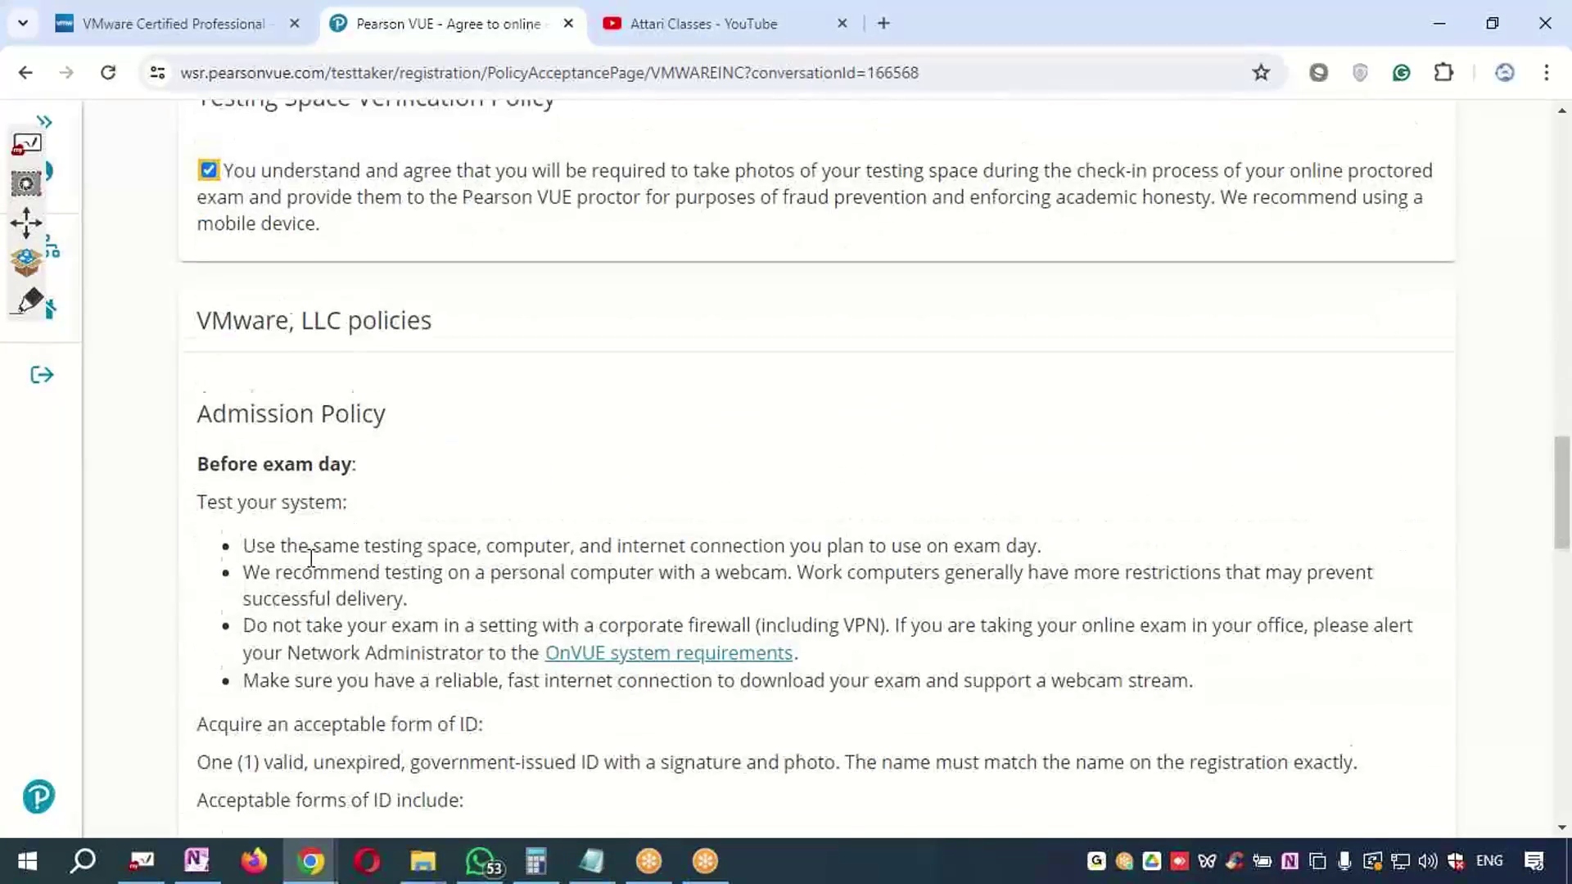
pyautogui.scroll(-18, 311, 557)
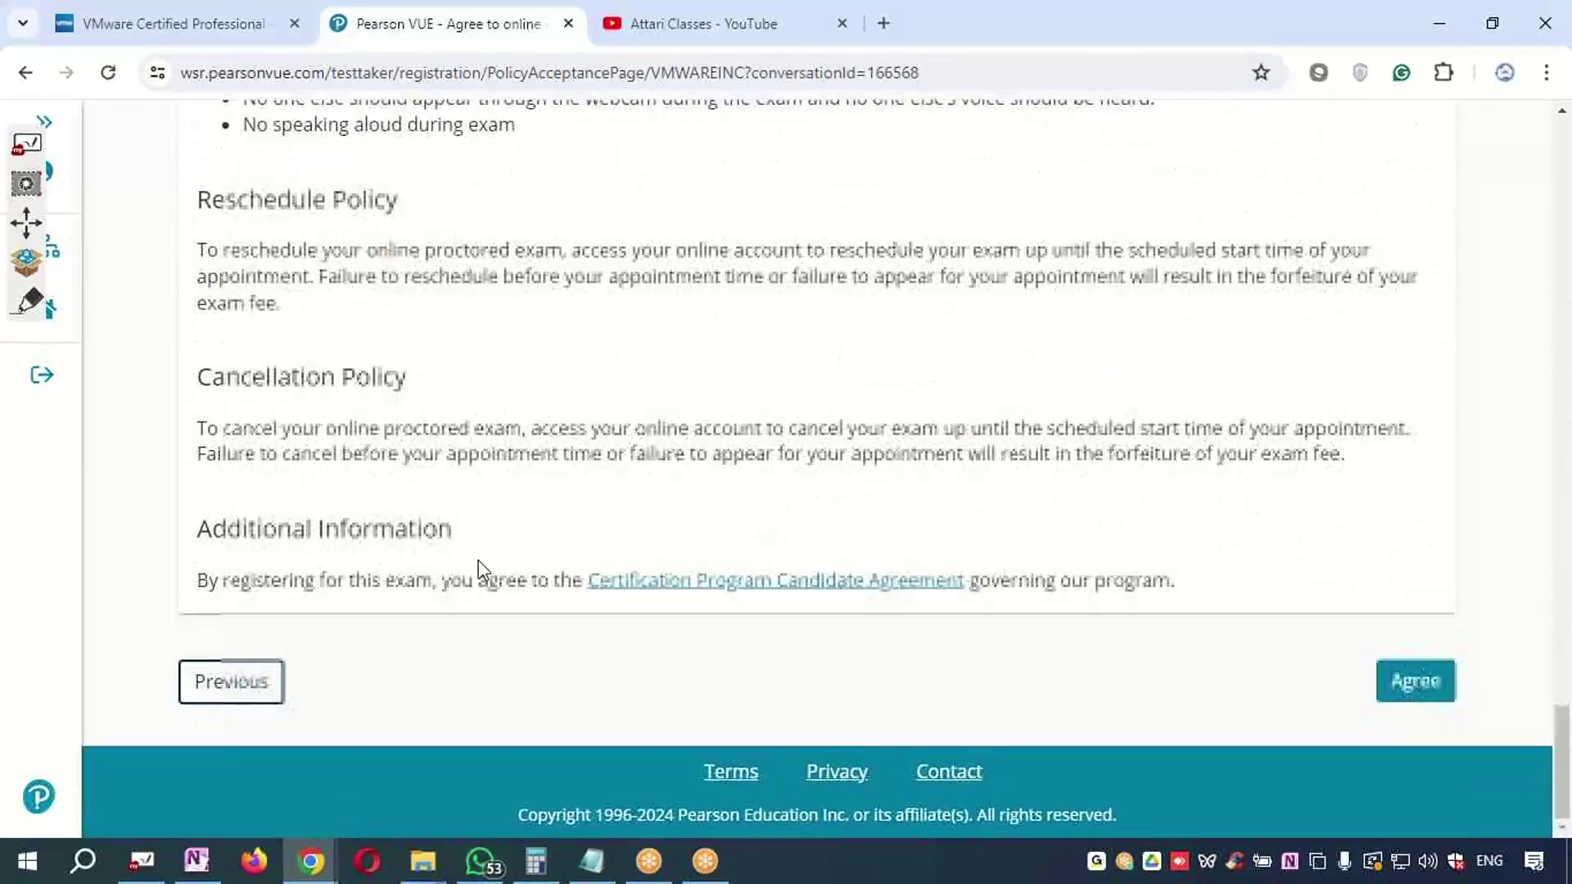
pyautogui.click(1396, 686)
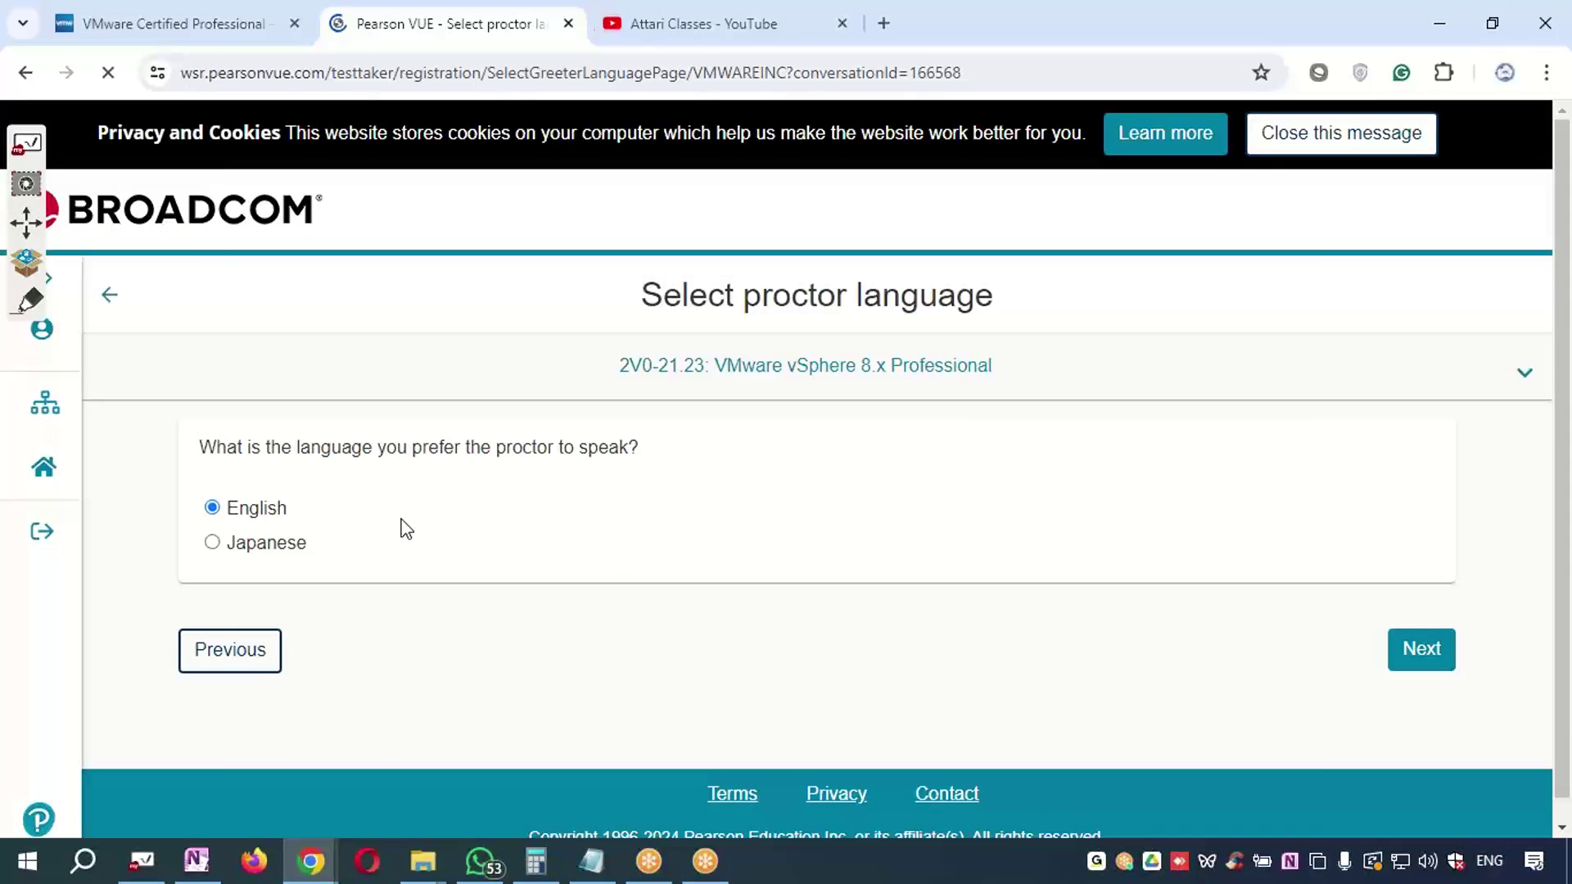
# Keep English proctoring, confirm Asia/Calcutta time and book 8:15 AM on May 22, 2024
pyautogui.click(1425, 660)
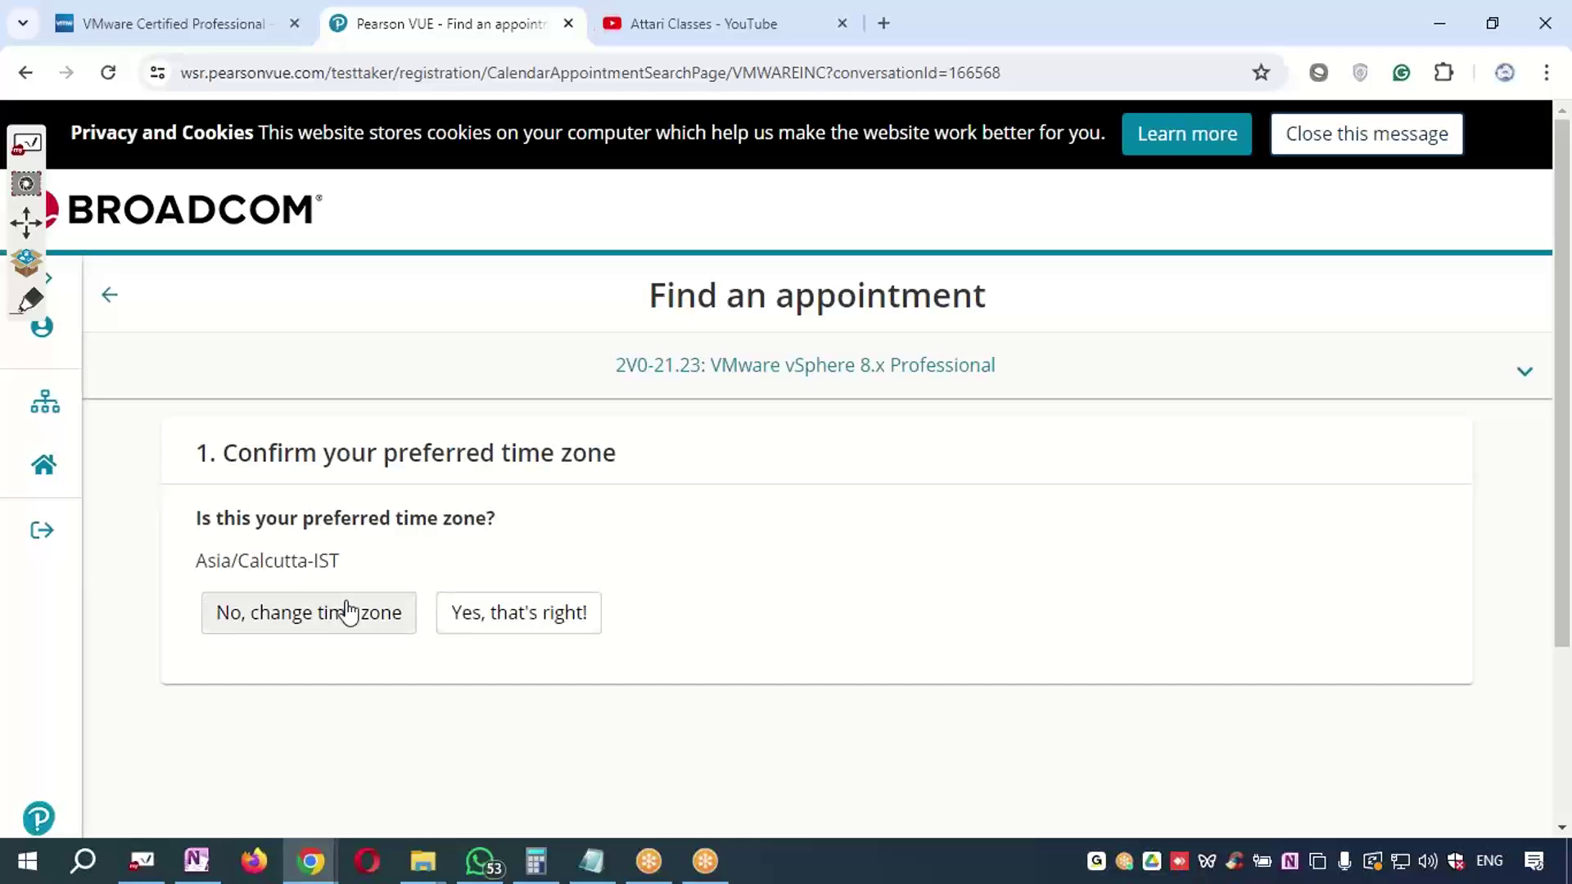
pyautogui.click(544, 622)
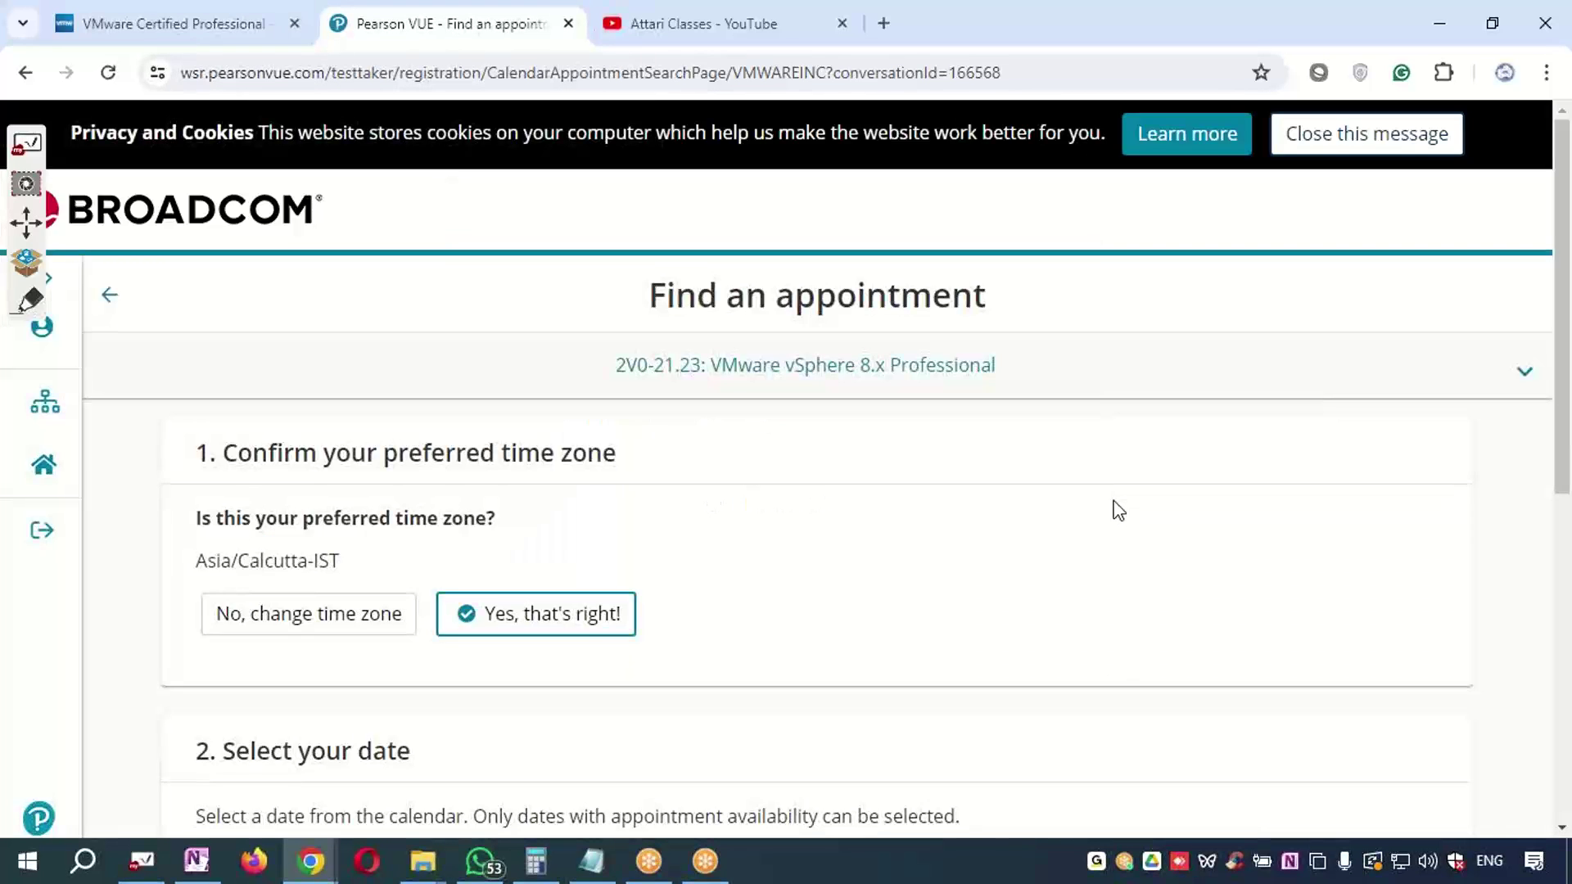
pyautogui.click(819, 612)
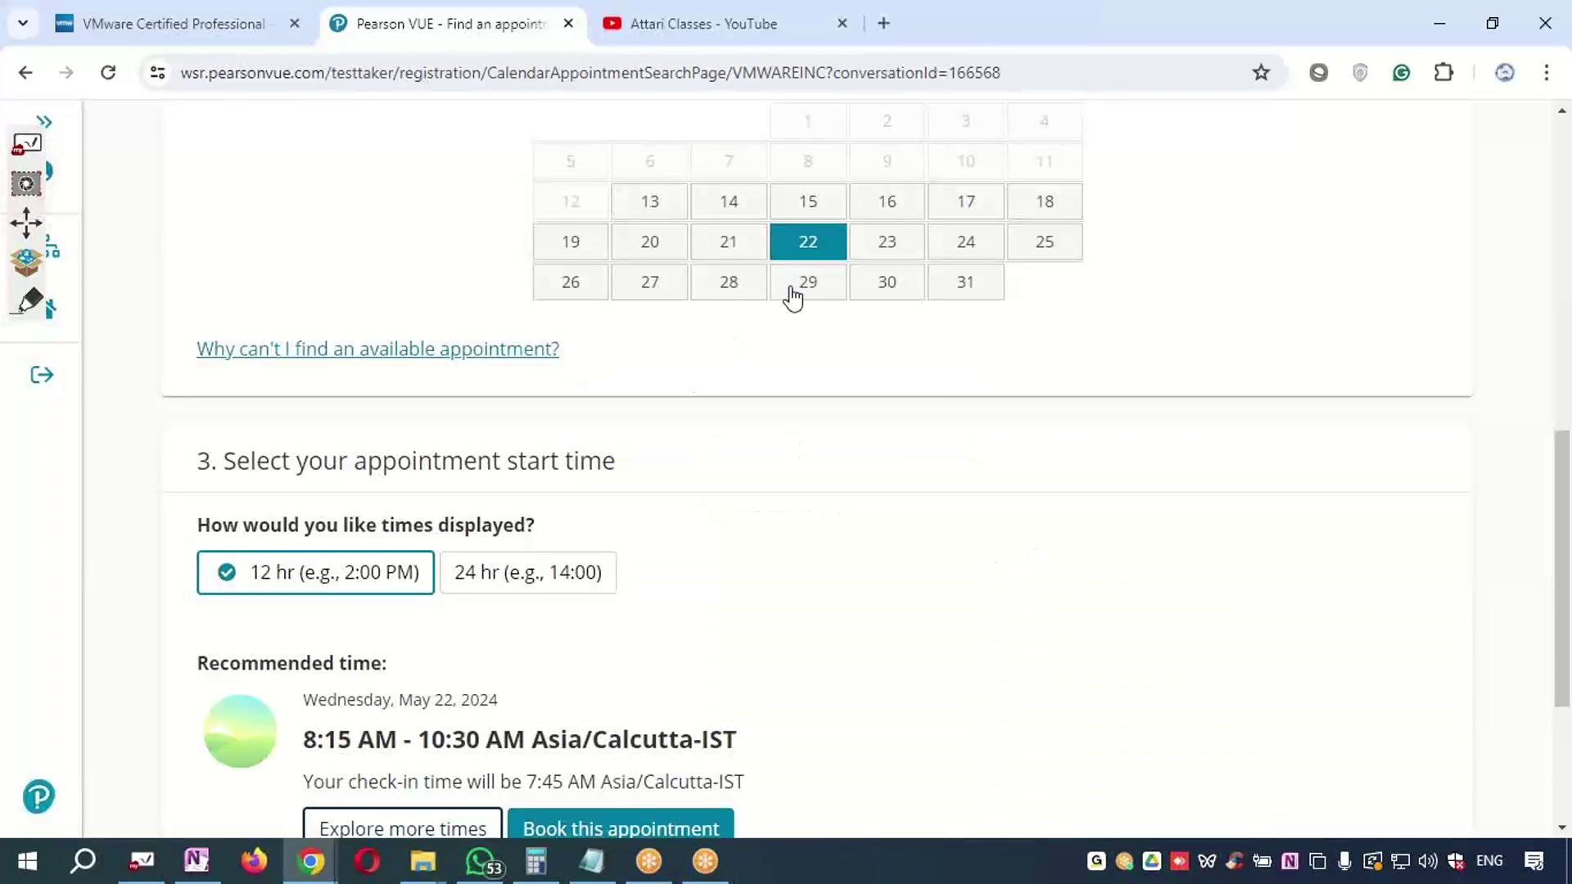
pyautogui.scroll(-3, 792, 295)
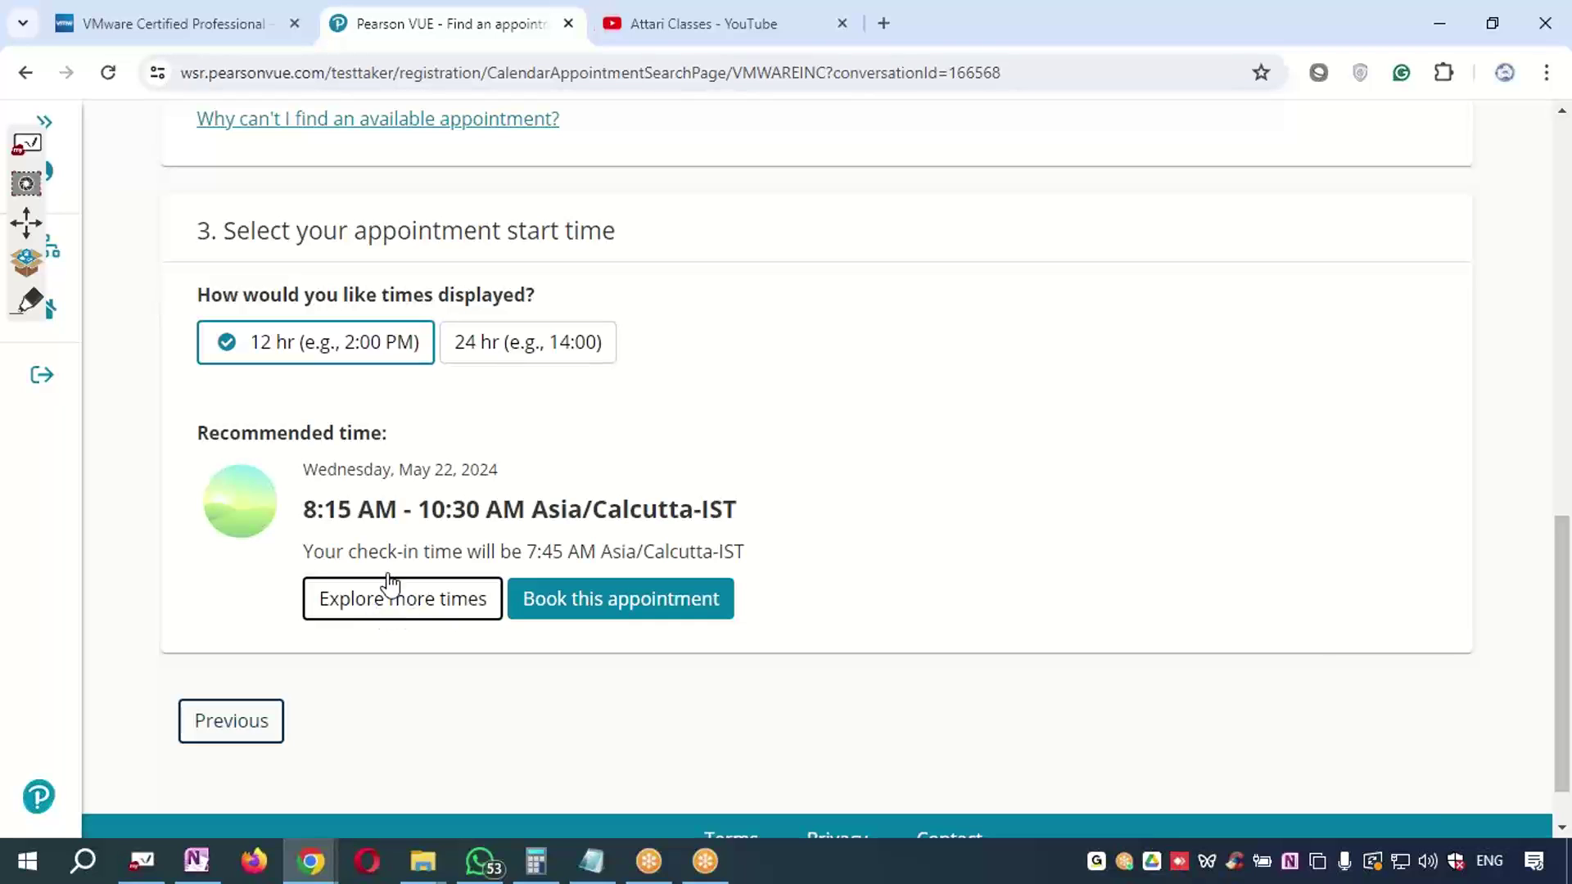
pyautogui.click(582, 618)
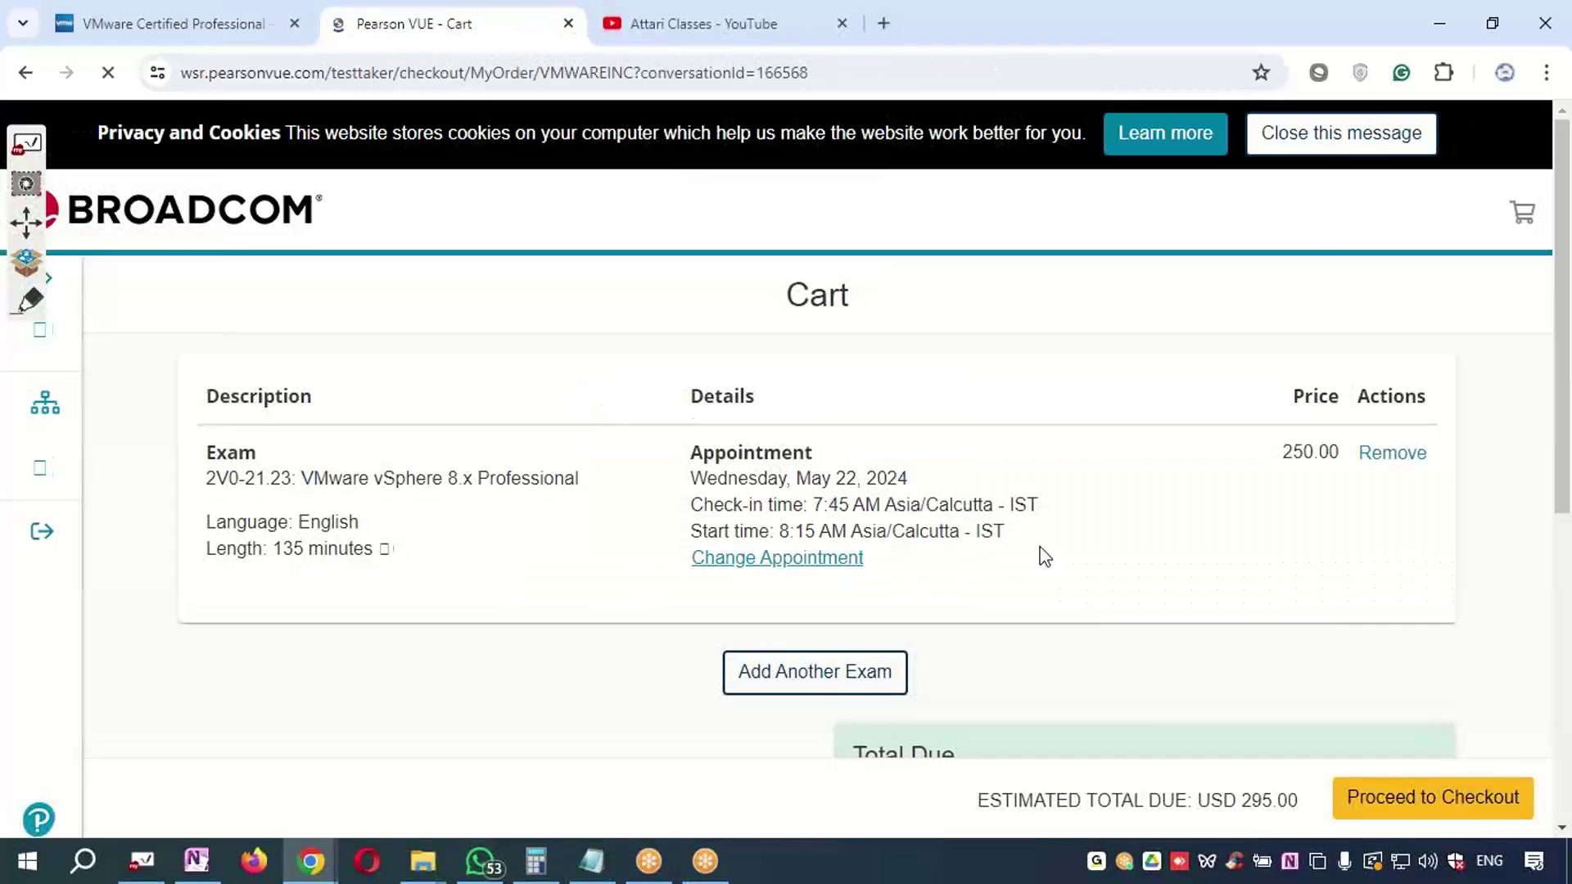
# Proceed from the cart to checkout and highlight the order total and the 45.00 tax
pyautogui.scroll(-5, 995, 590)
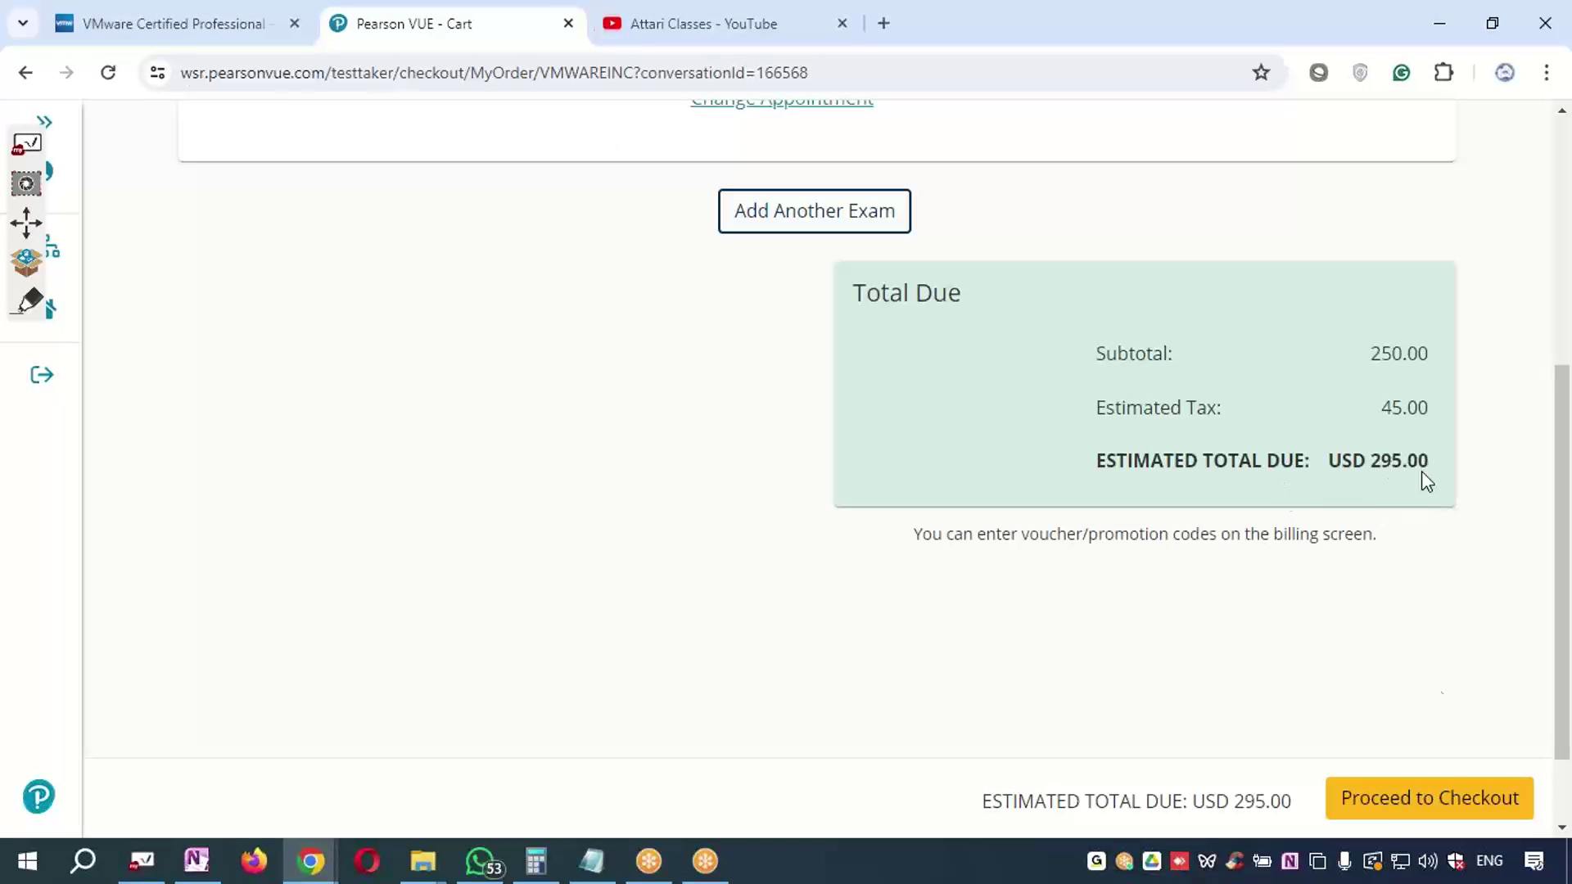
pyautogui.click(1436, 798)
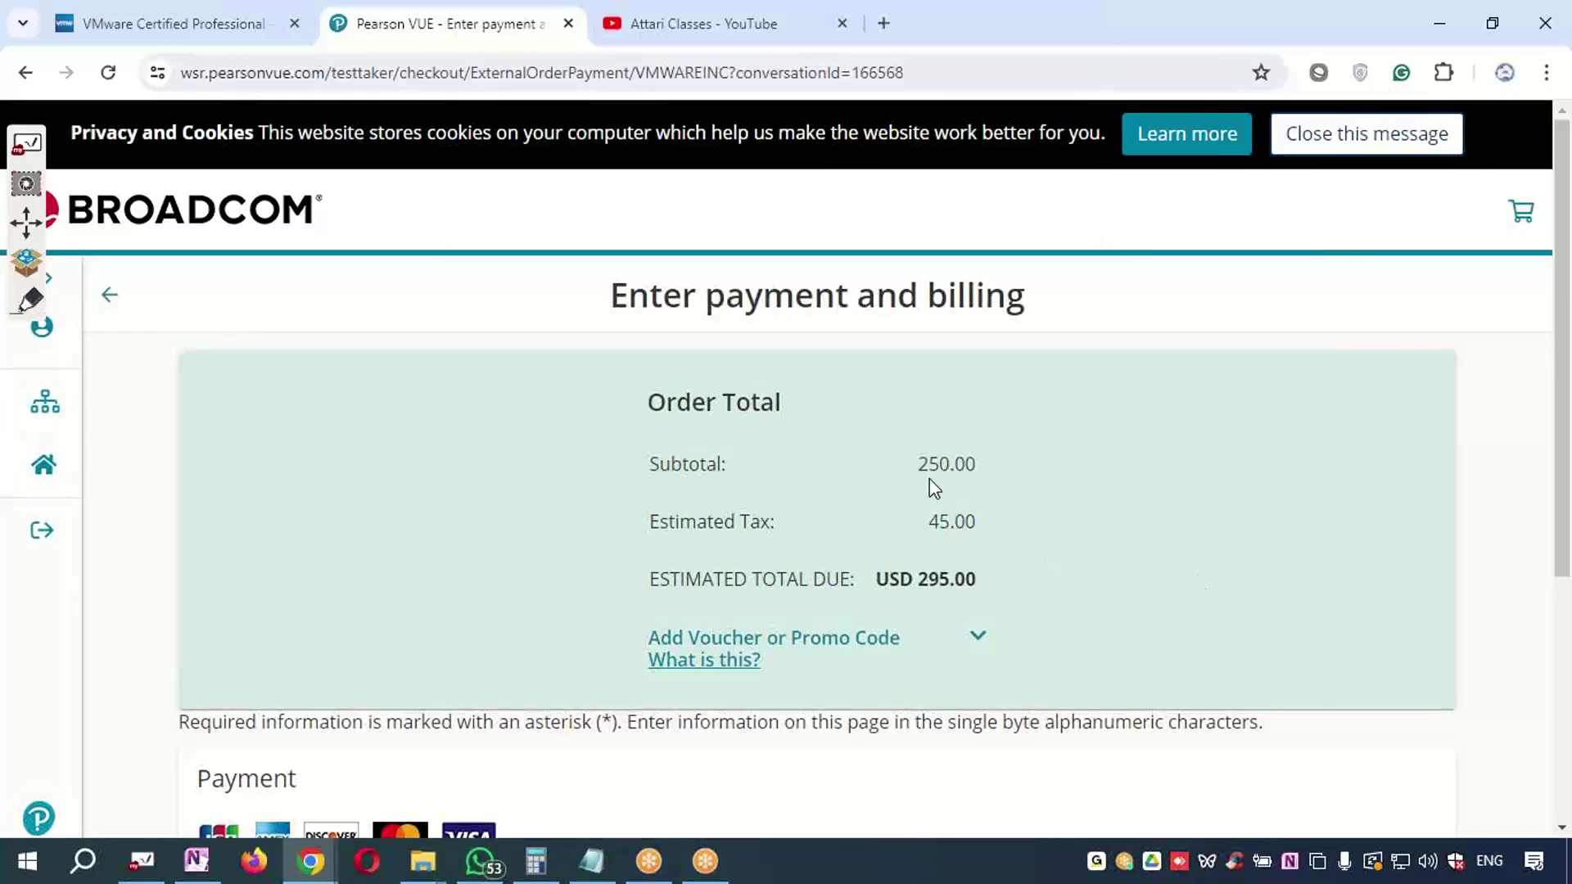
pyautogui.moveTo(921, 466); pyautogui.dragTo(990, 474)
pyautogui.click(1016, 487)
pyautogui.moveTo(930, 522); pyautogui.dragTo(980, 526)
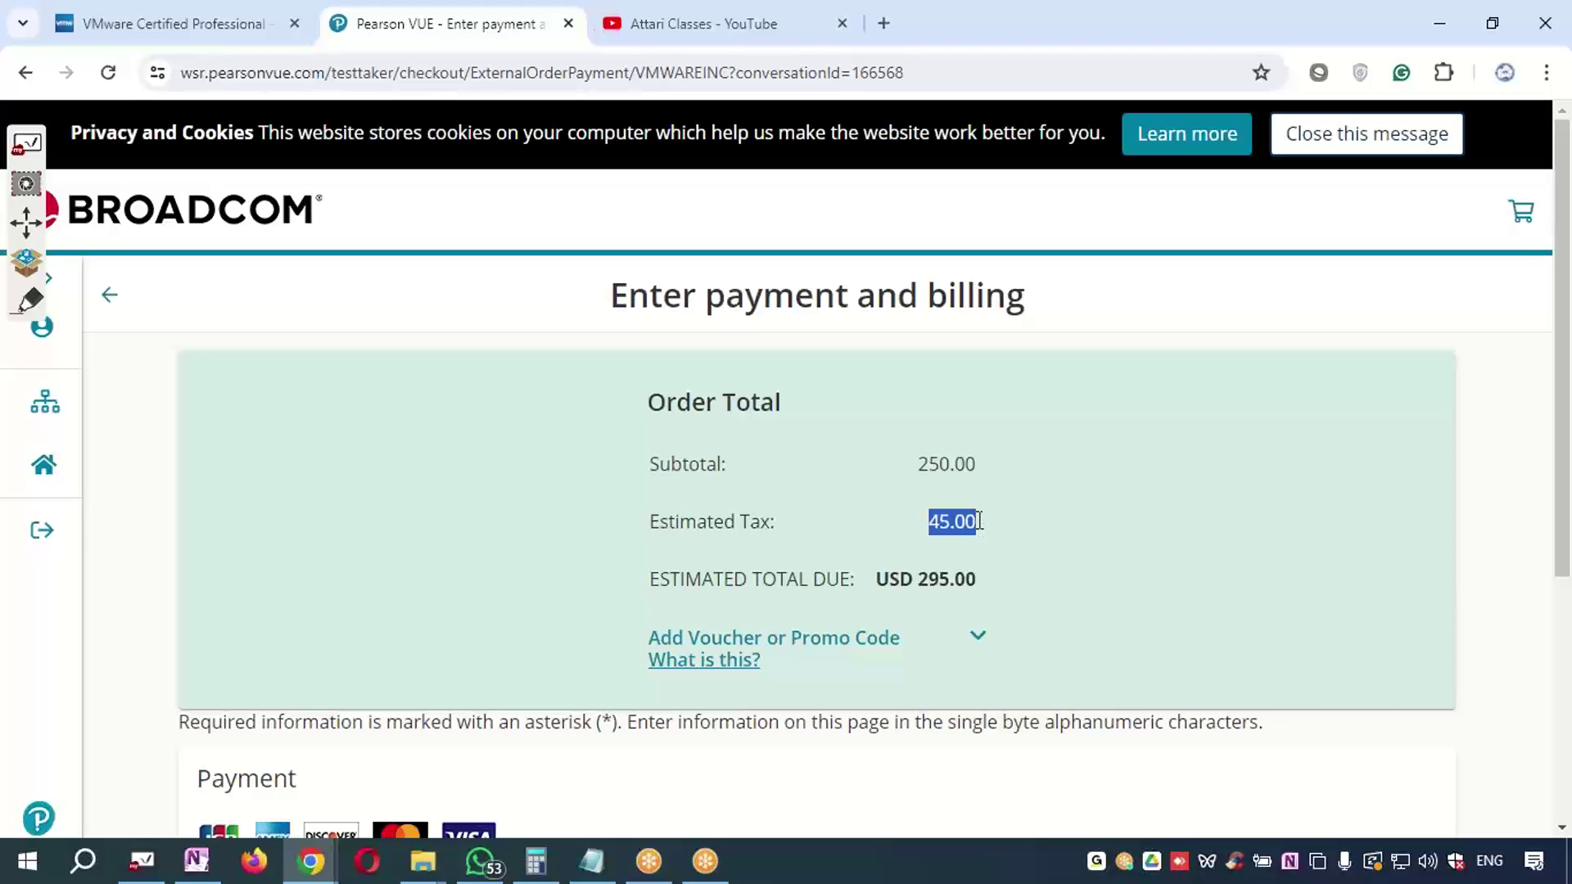
pyautogui.click(1000, 528)
# Annotate the page in red, writing '5% VAT' beside the tax and circling 45.00
pyautogui.hotkey('ctrl', 'shift', 'p')
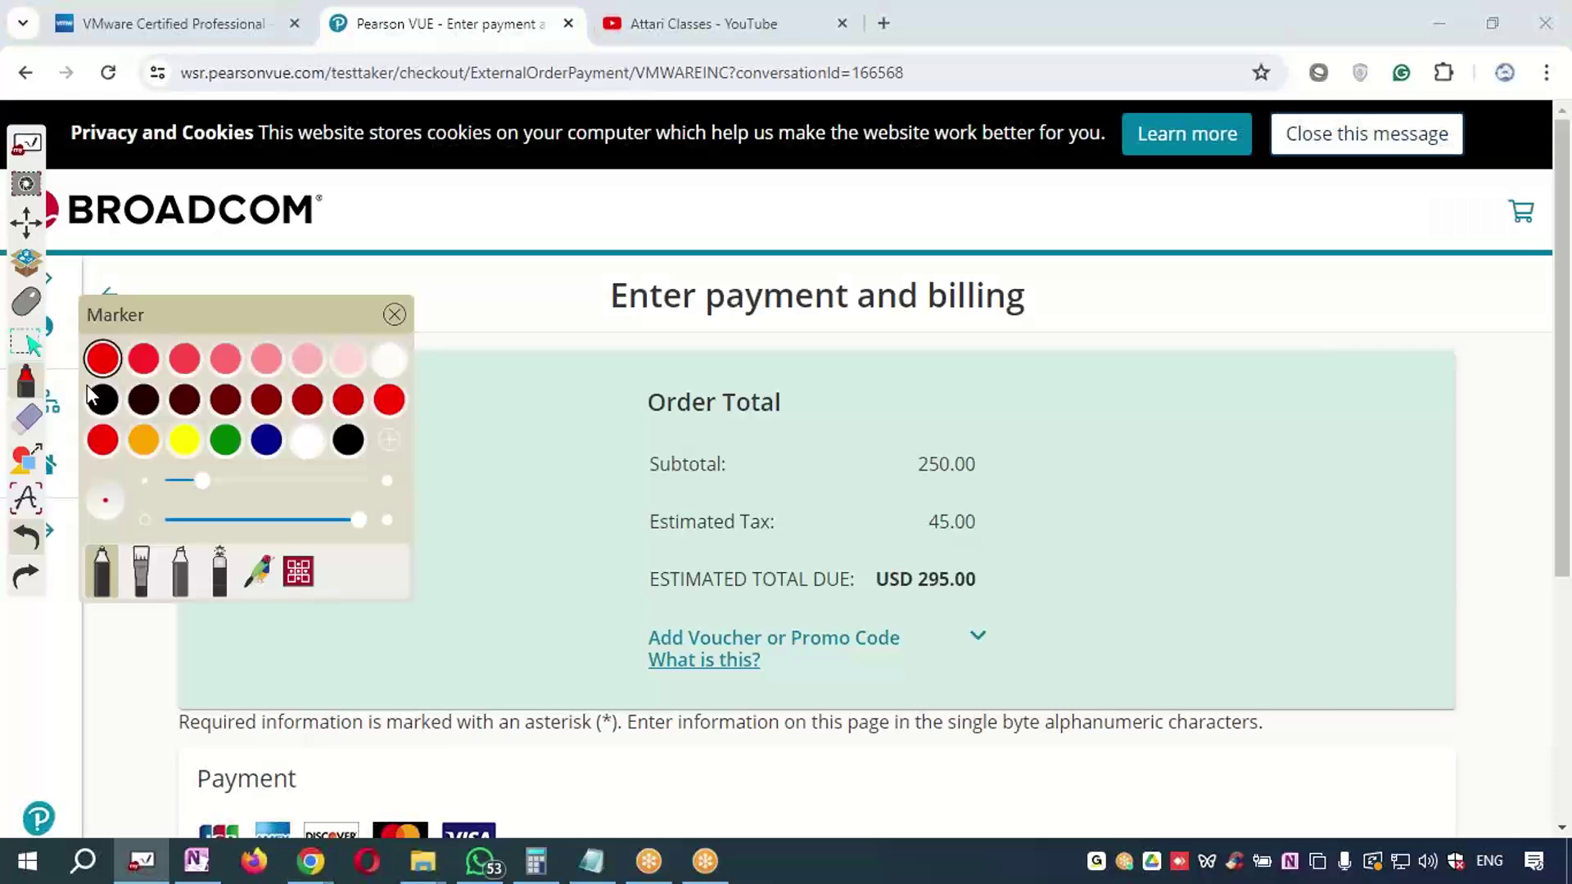
pyautogui.moveTo(1071, 504); pyautogui.dragTo(1044, 535)
pyautogui.click(1112, 484)
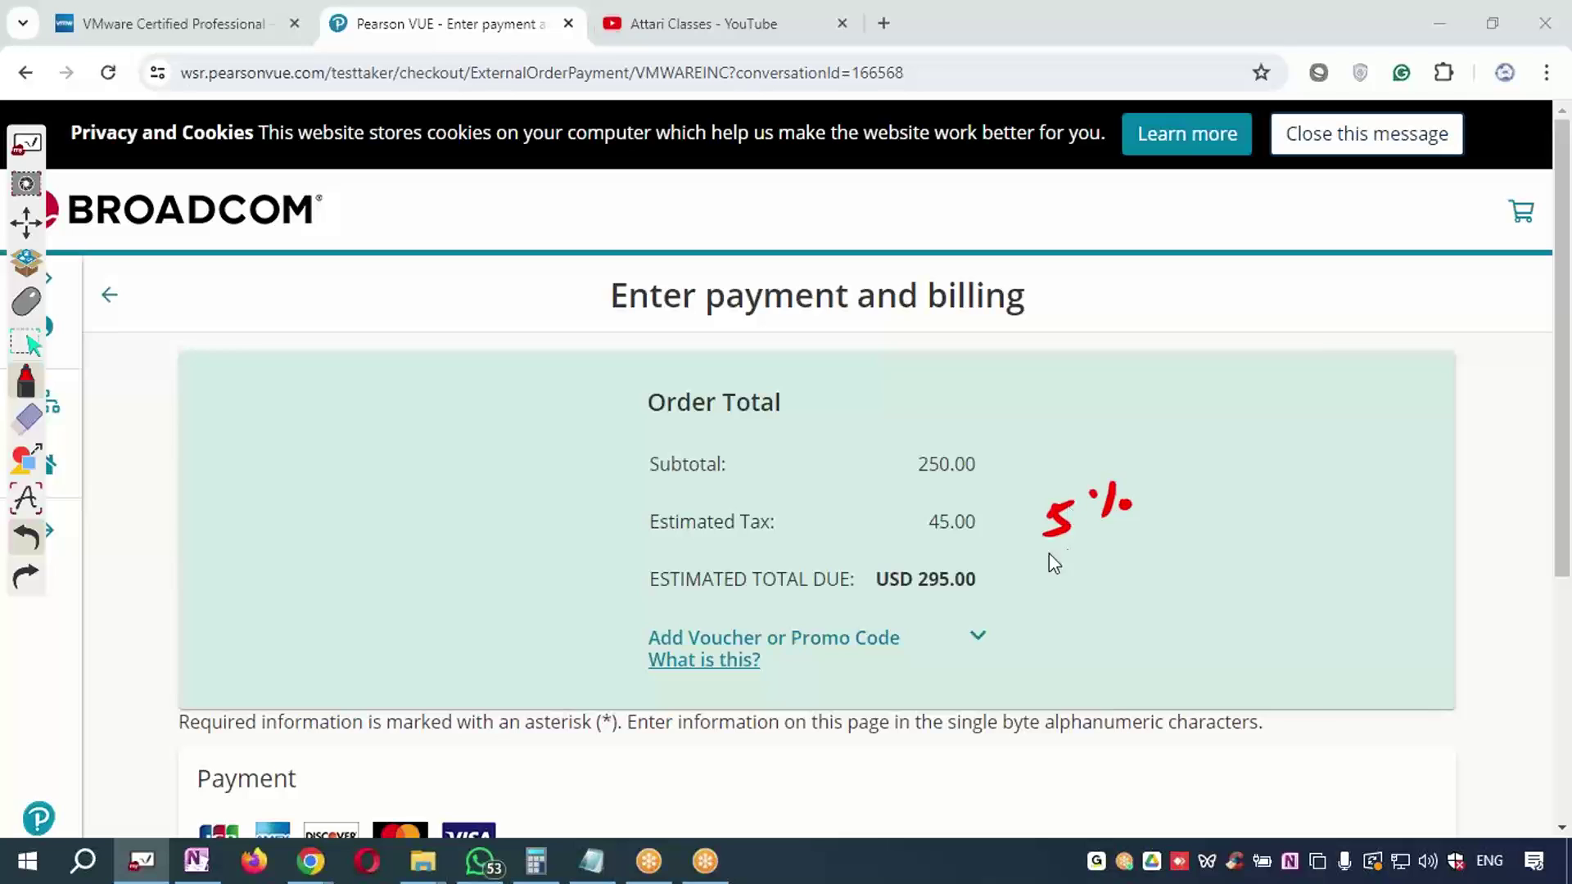
pyautogui.moveTo(1228, 492)
pyautogui.mouseDown()
pyautogui.moveTo(1282, 446)
pyautogui.moveTo(1277, 483)
pyautogui.mouseUp()
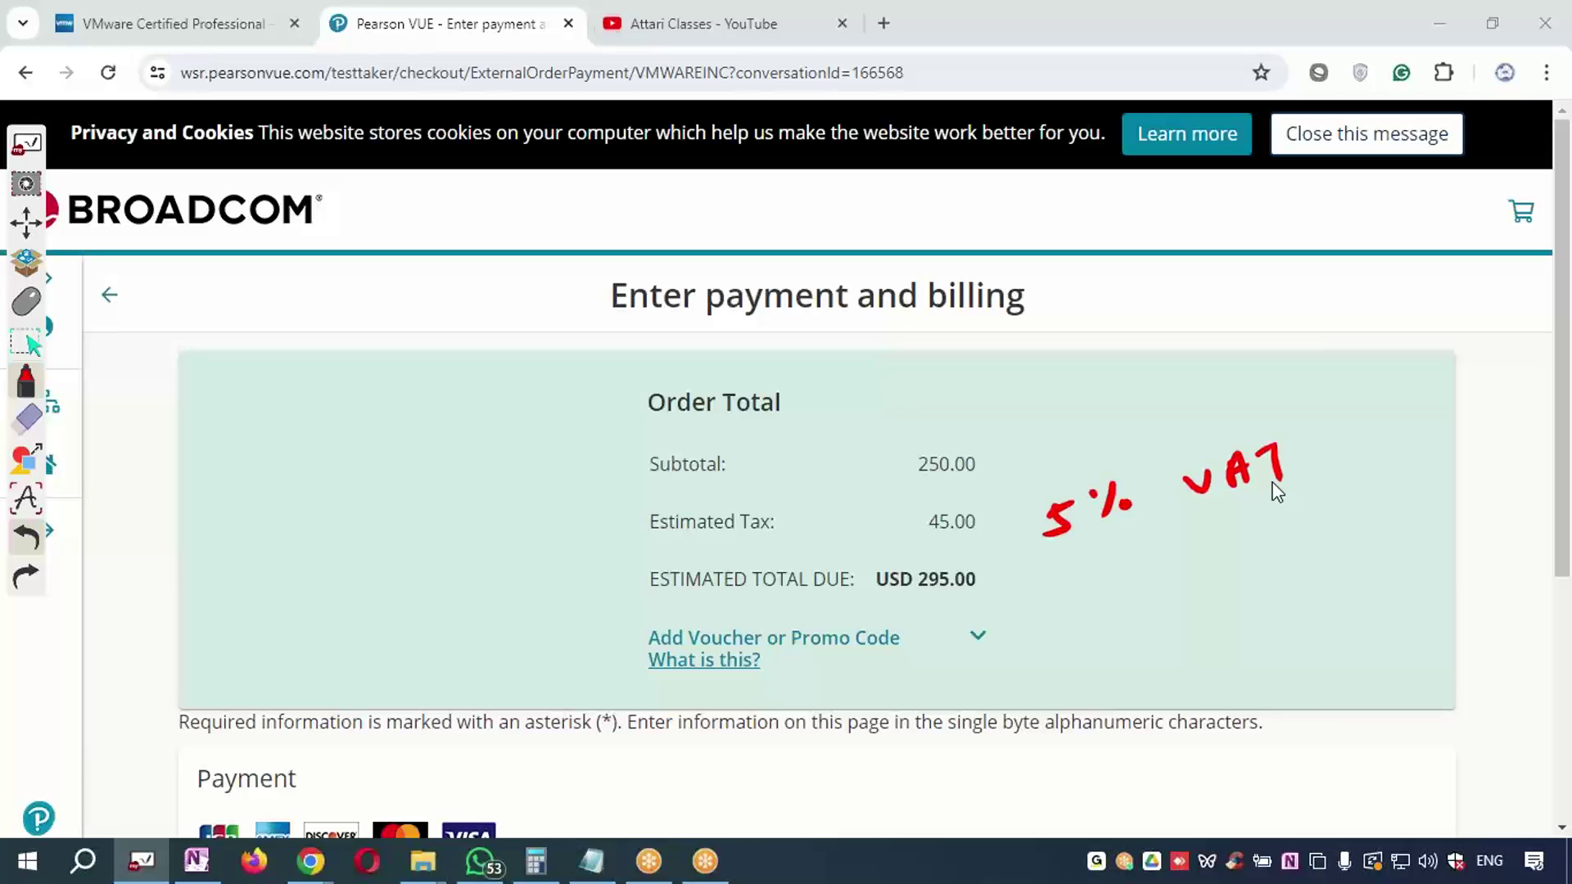
pyautogui.moveTo(984, 499); pyautogui.dragTo(962, 545)
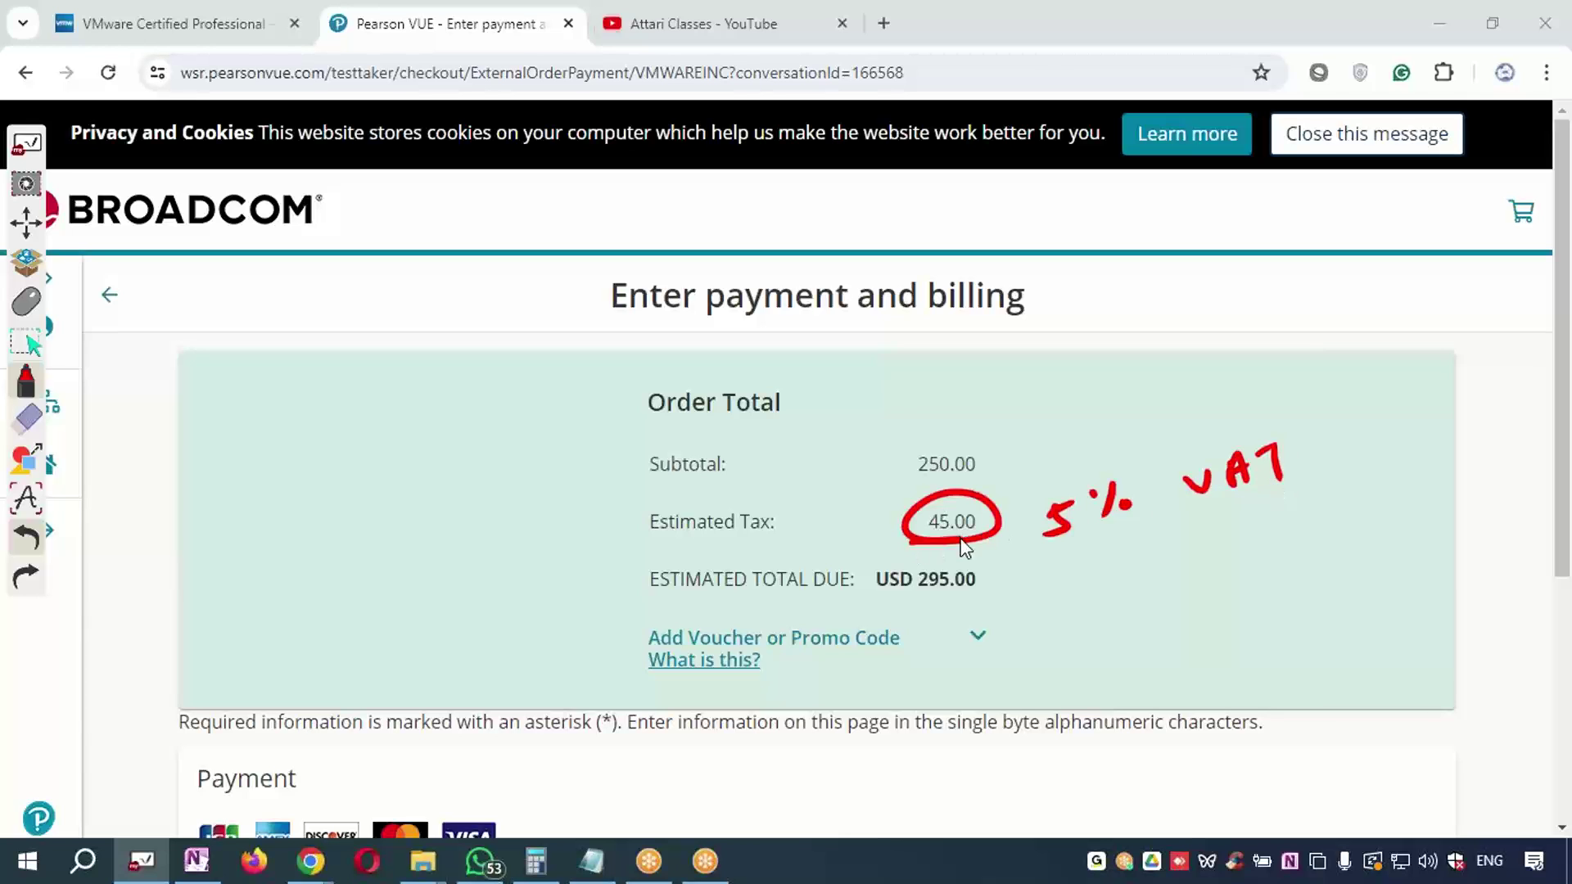
pyautogui.click(26, 381)
pyautogui.click(263, 442)
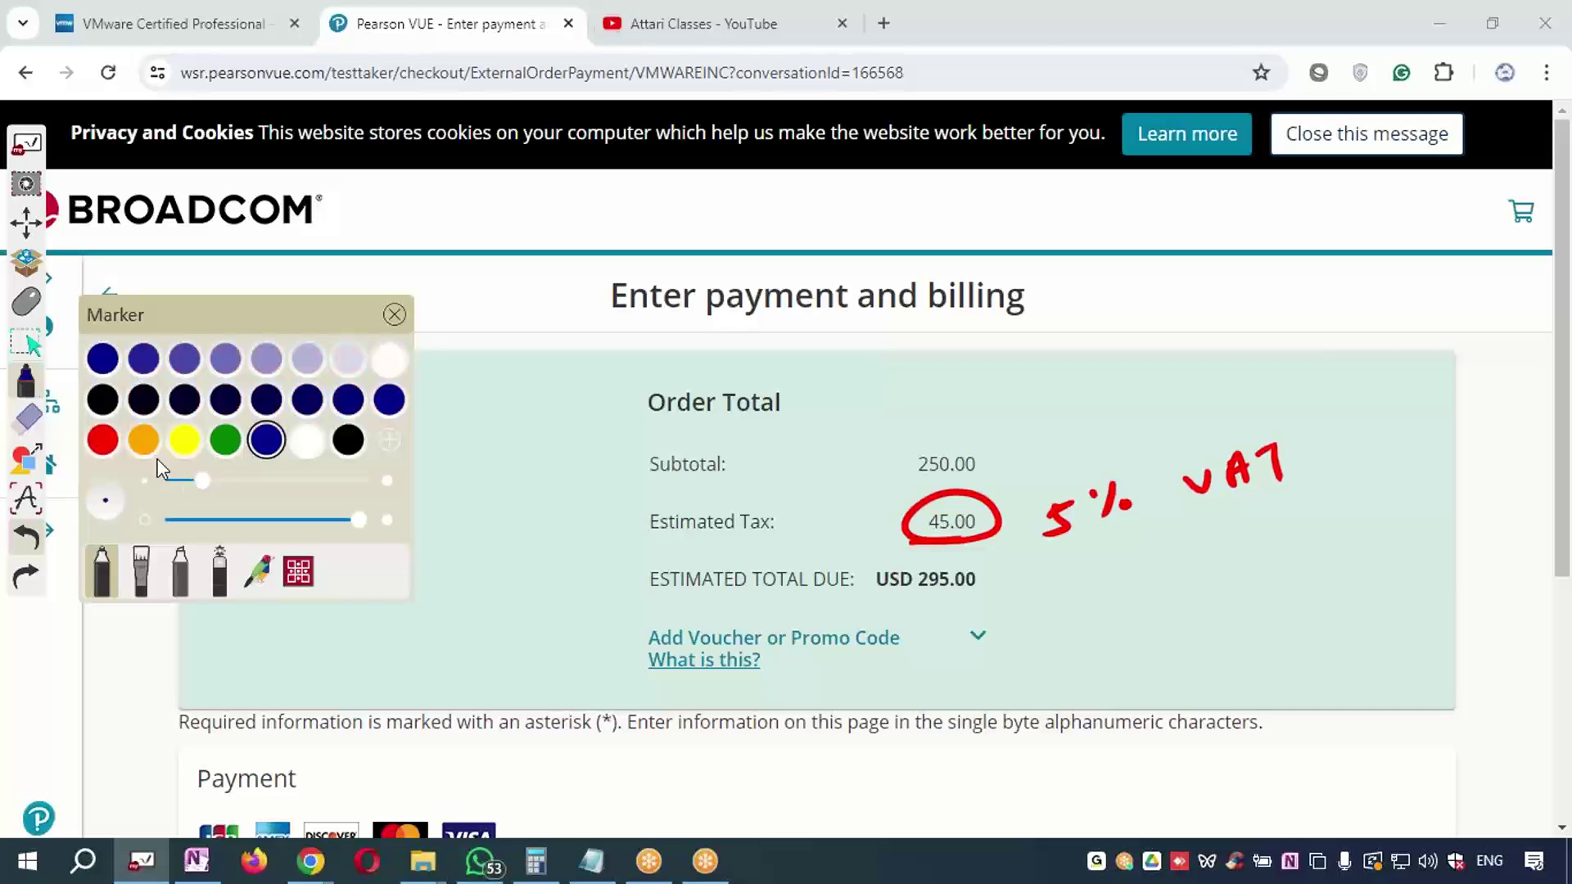
pyautogui.click(103, 441)
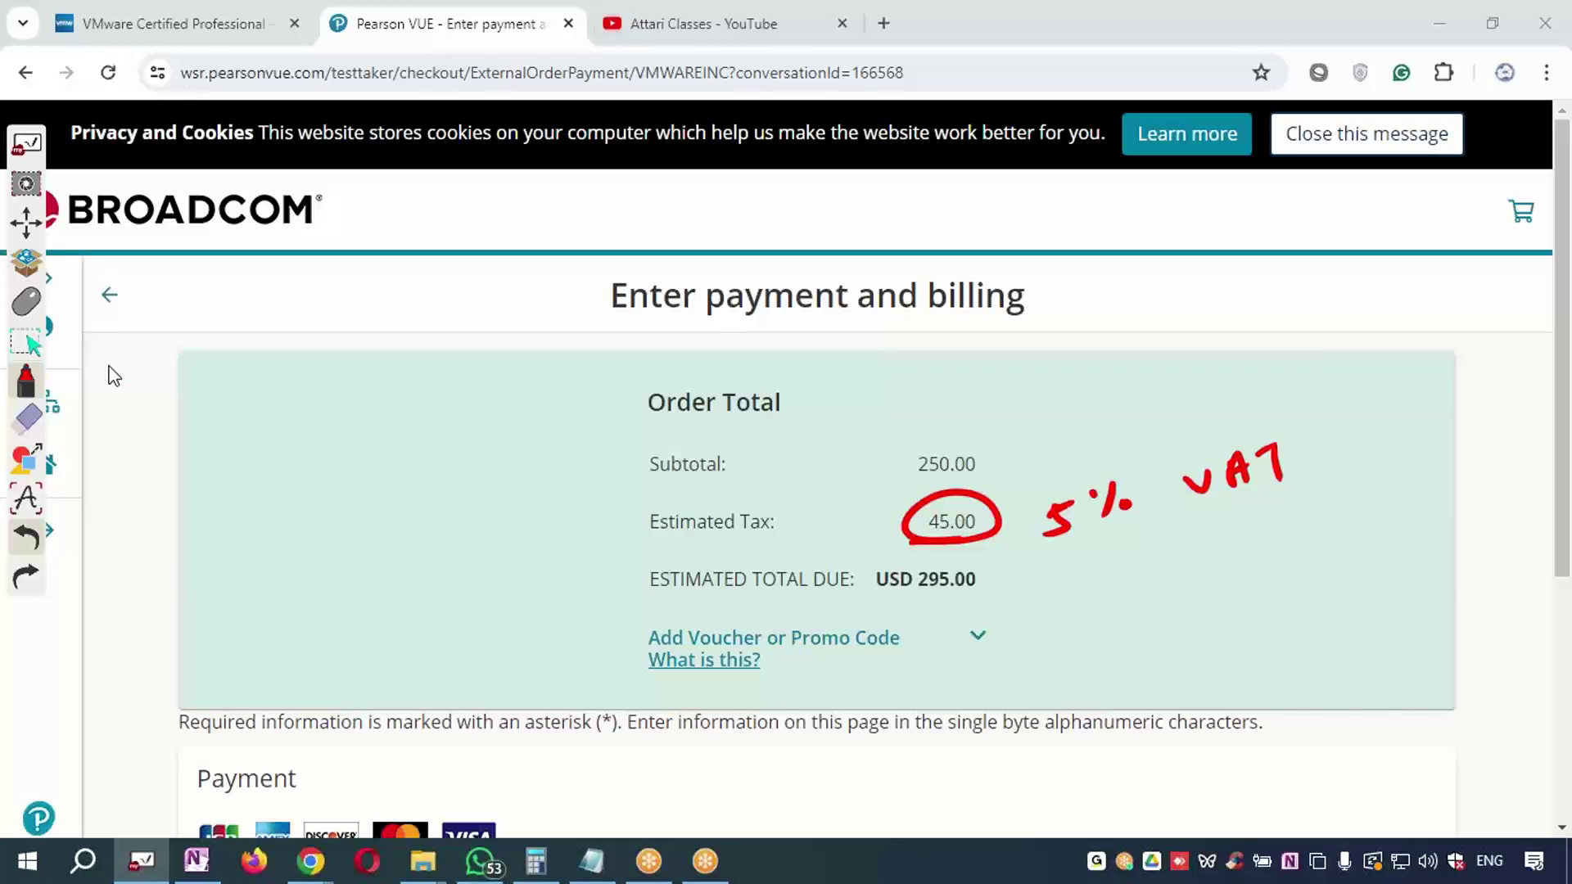
# Circle the voucher links, erase all annotations, and show the voucher/promotion code explanation
pyautogui.moveTo(631, 680)
pyautogui.mouseDown()
pyautogui.moveTo(716, 695)
pyautogui.moveTo(705, 704)
pyautogui.mouseUp()
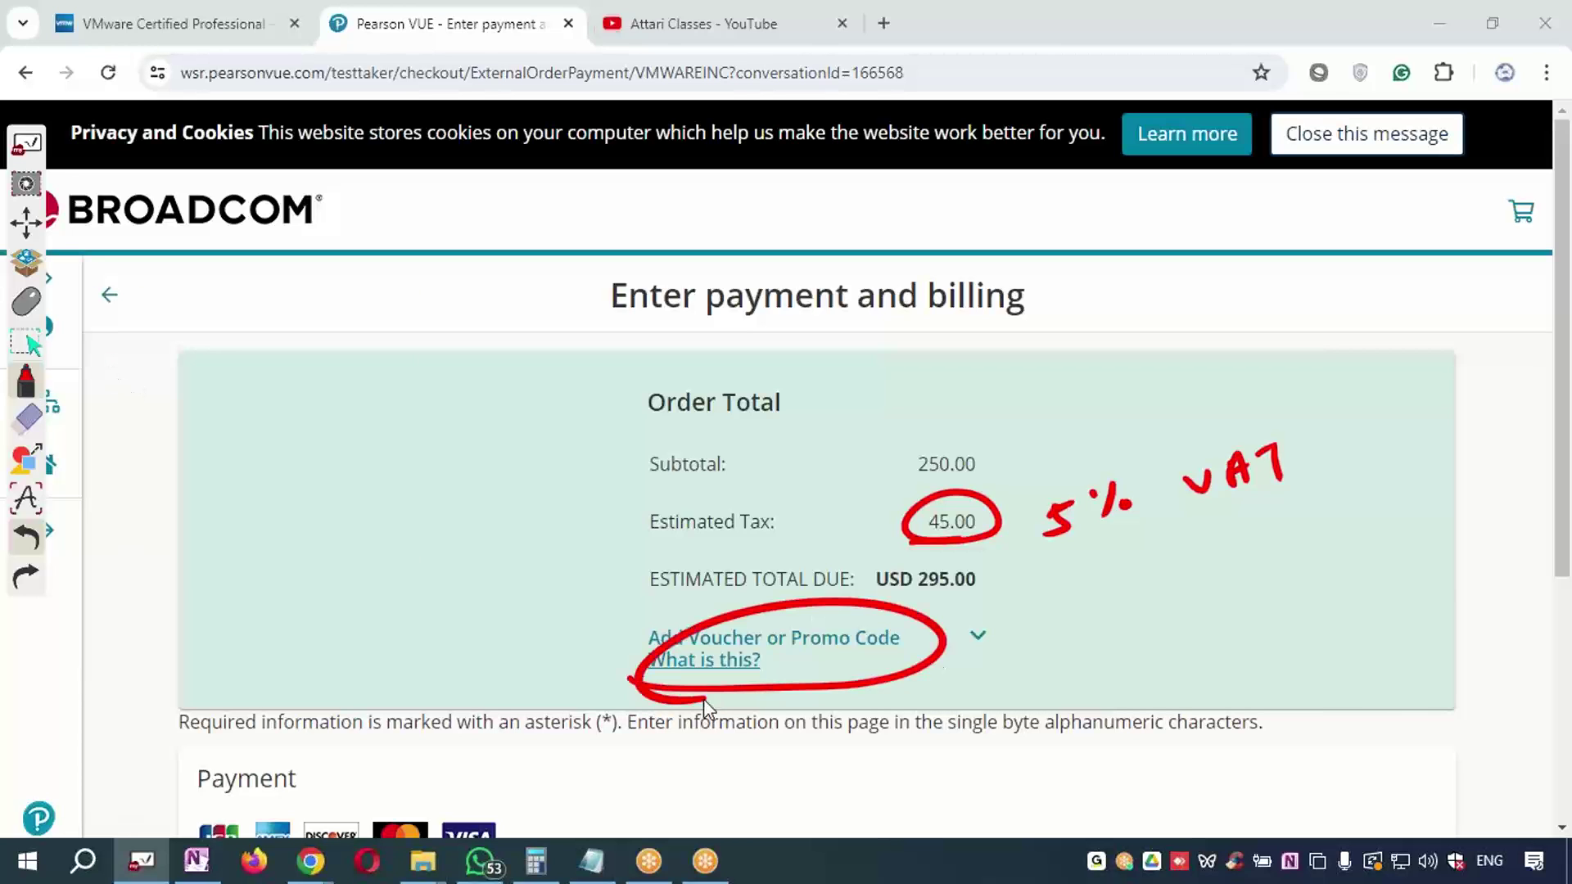
pyautogui.click(29, 421)
pyautogui.click(220, 323)
pyautogui.click(43, 326)
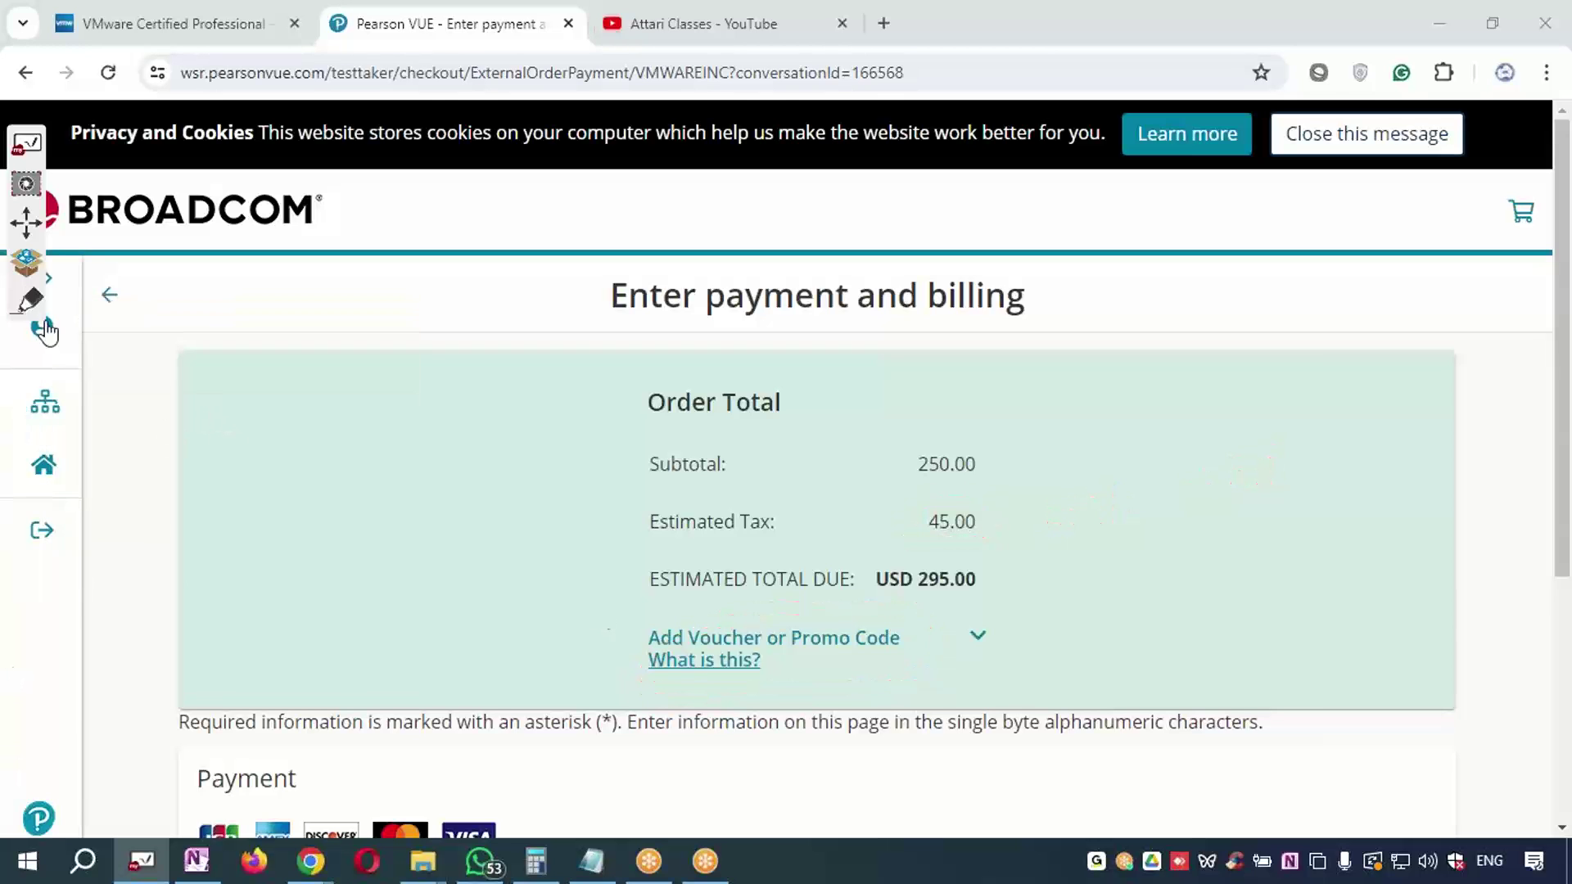
pyautogui.click(771, 685)
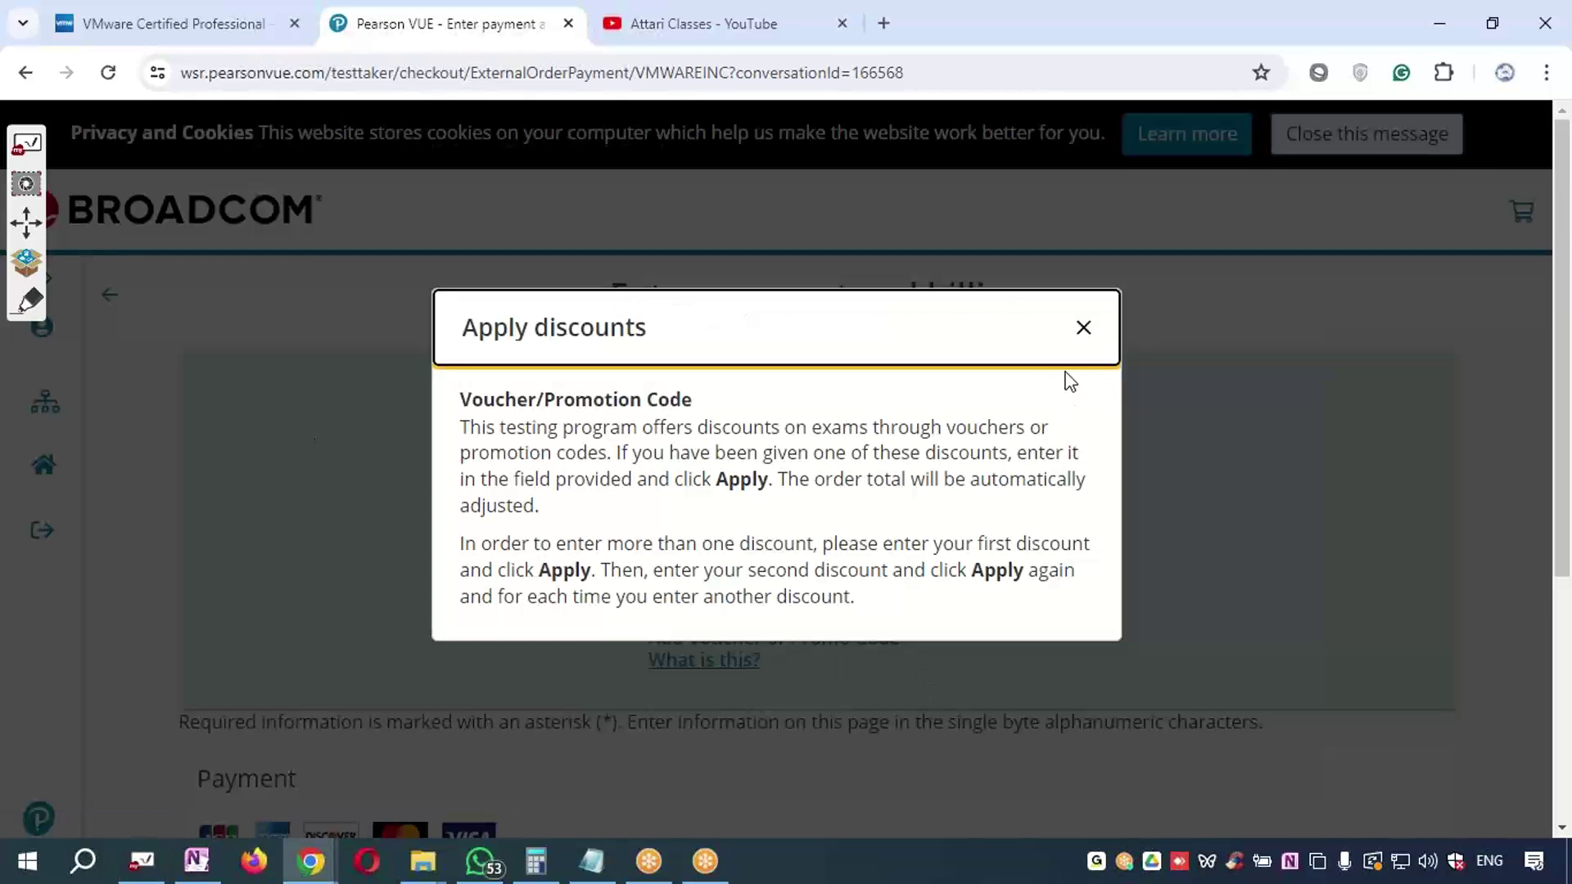
# Close the discounts explanation and expand the empty voucher or promo code field
pyautogui.click(1083, 327)
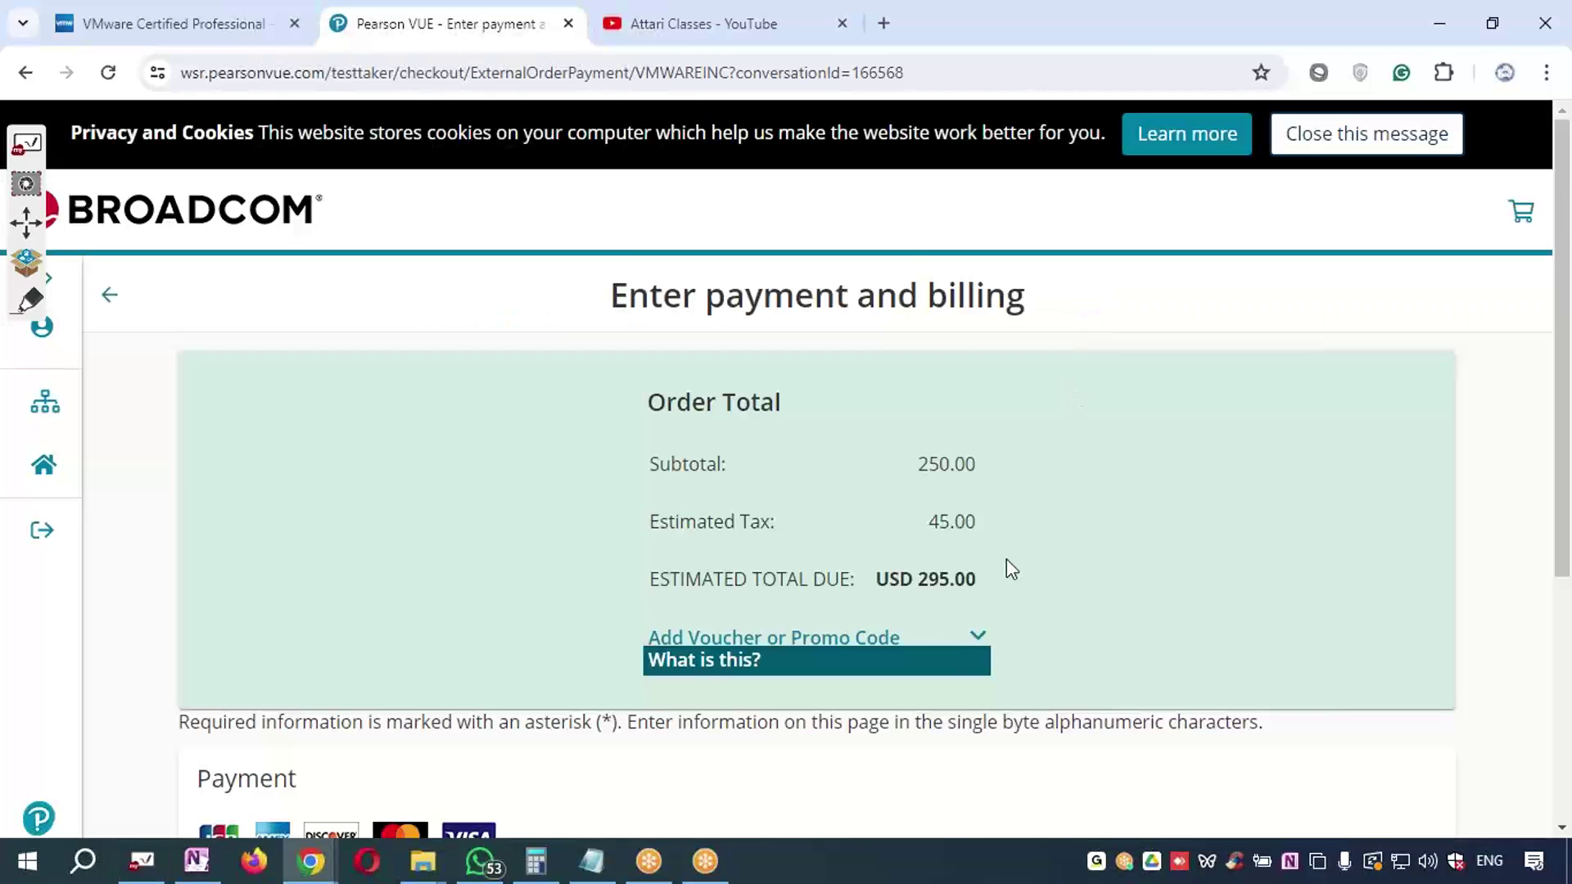
pyautogui.click(993, 643)
pyautogui.scroll(-4, 900, 622)
pyautogui.click(778, 417)
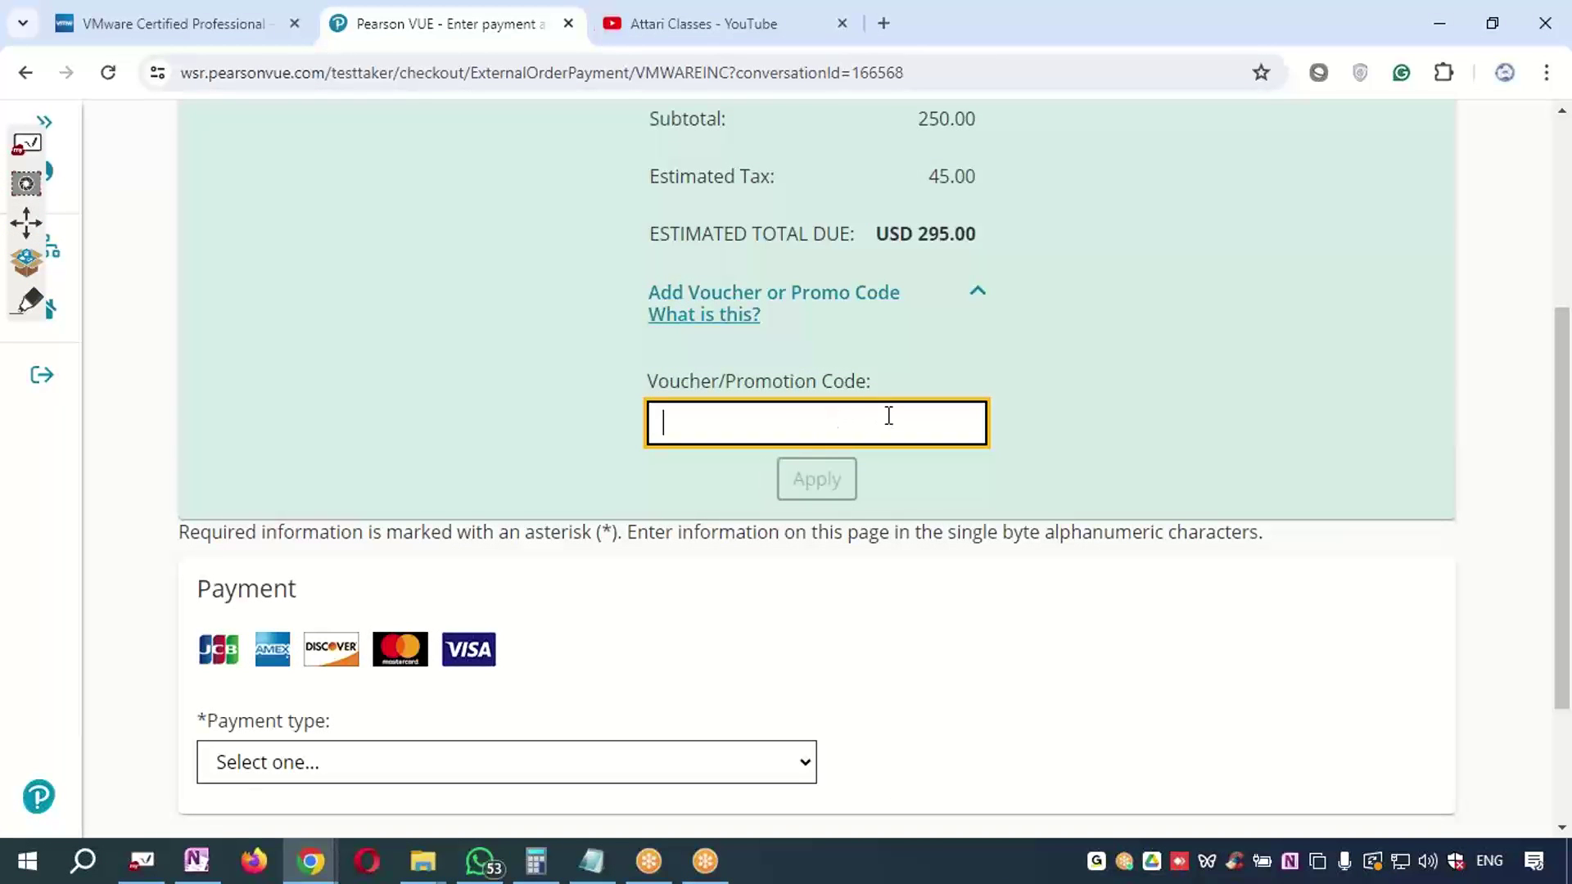
# Check the payment card type list without choosing a type, then return to the top
pyautogui.scroll(-1, 753, 665)
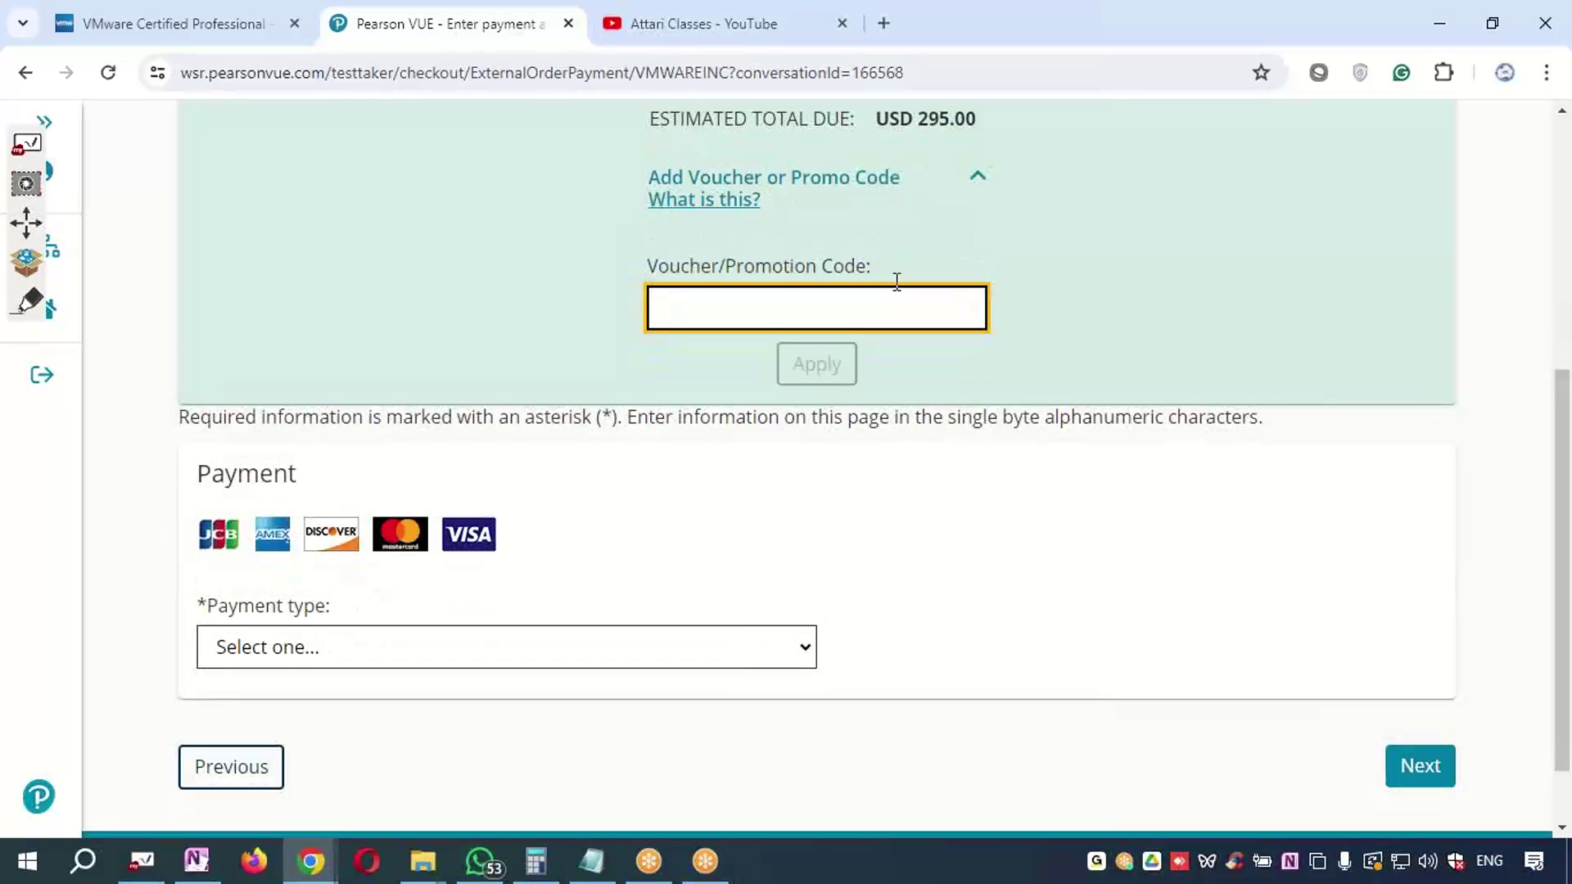
pyautogui.scroll(2, 900, 328)
pyautogui.scroll(-3, 628, 582)
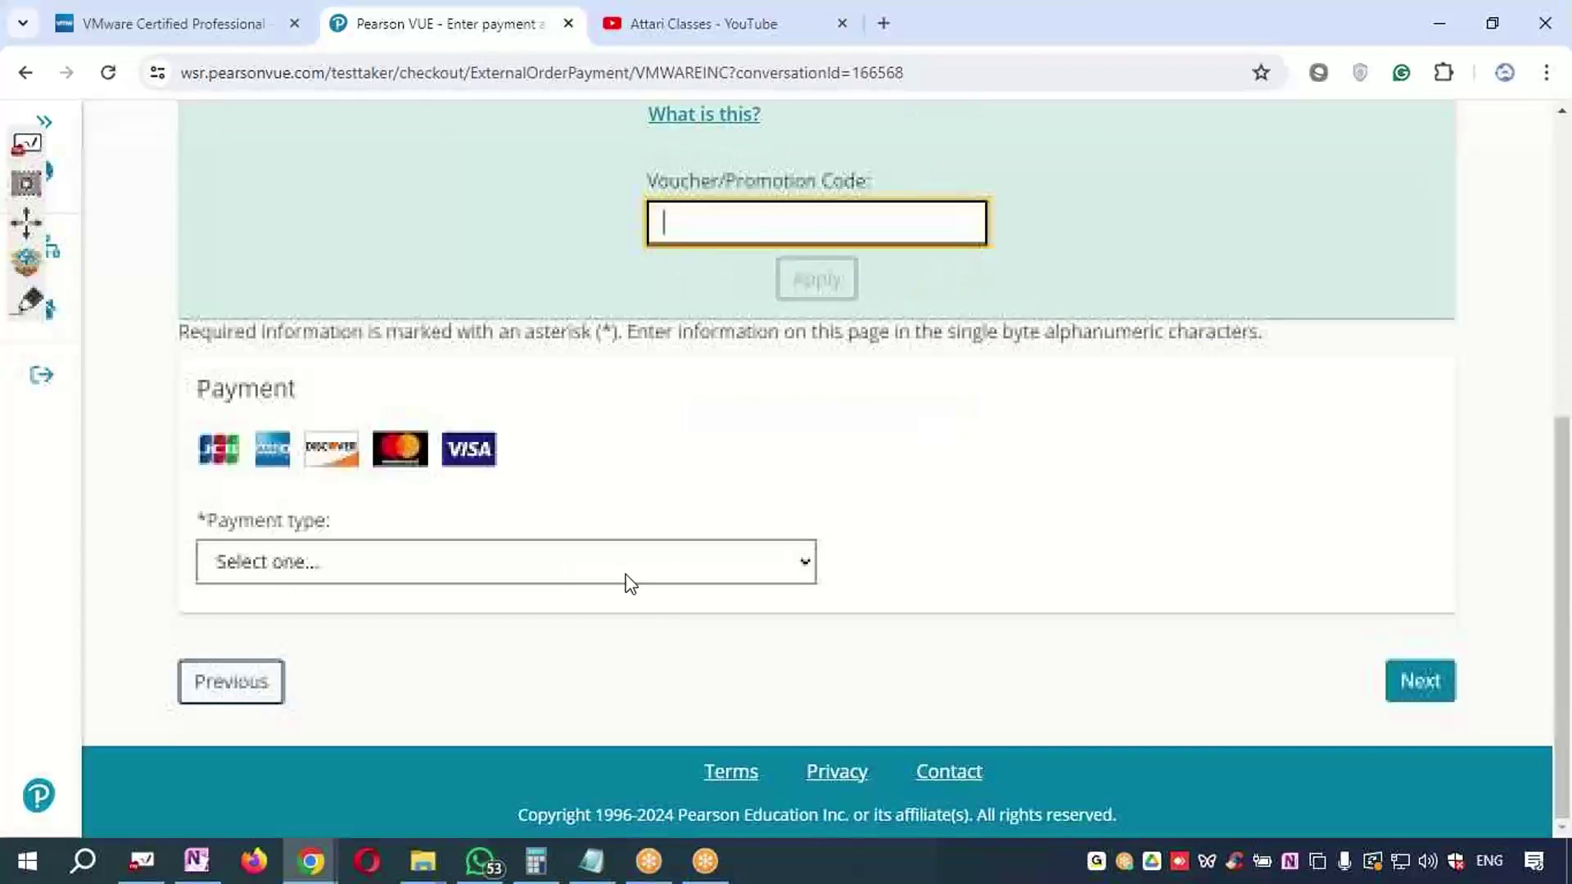
pyautogui.click(586, 561)
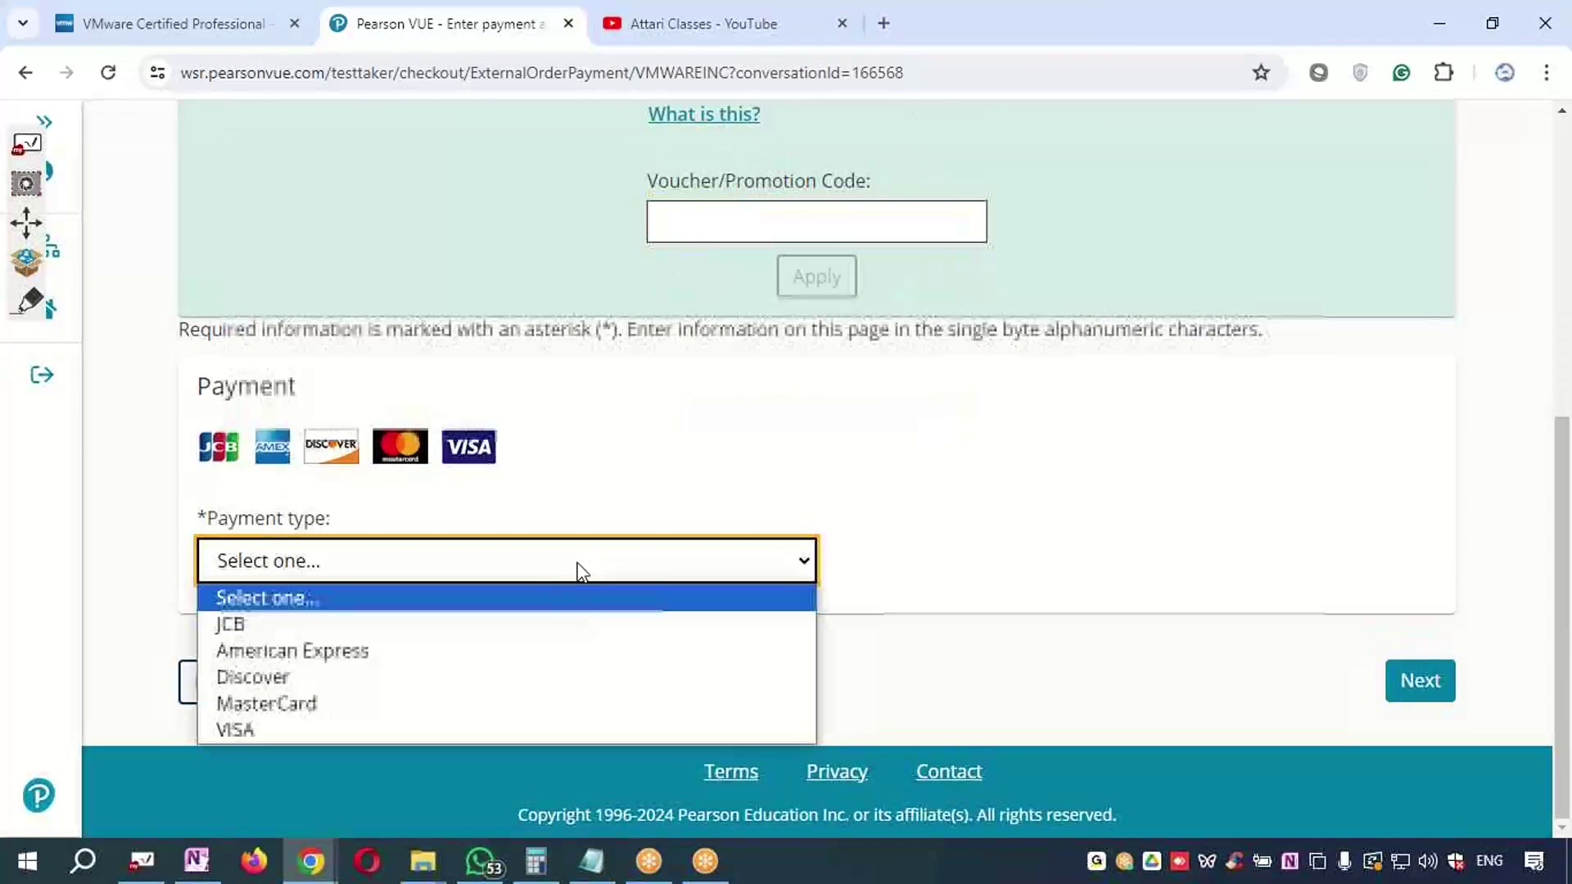
pyautogui.click(939, 612)
pyautogui.scroll(5, 1168, 594)
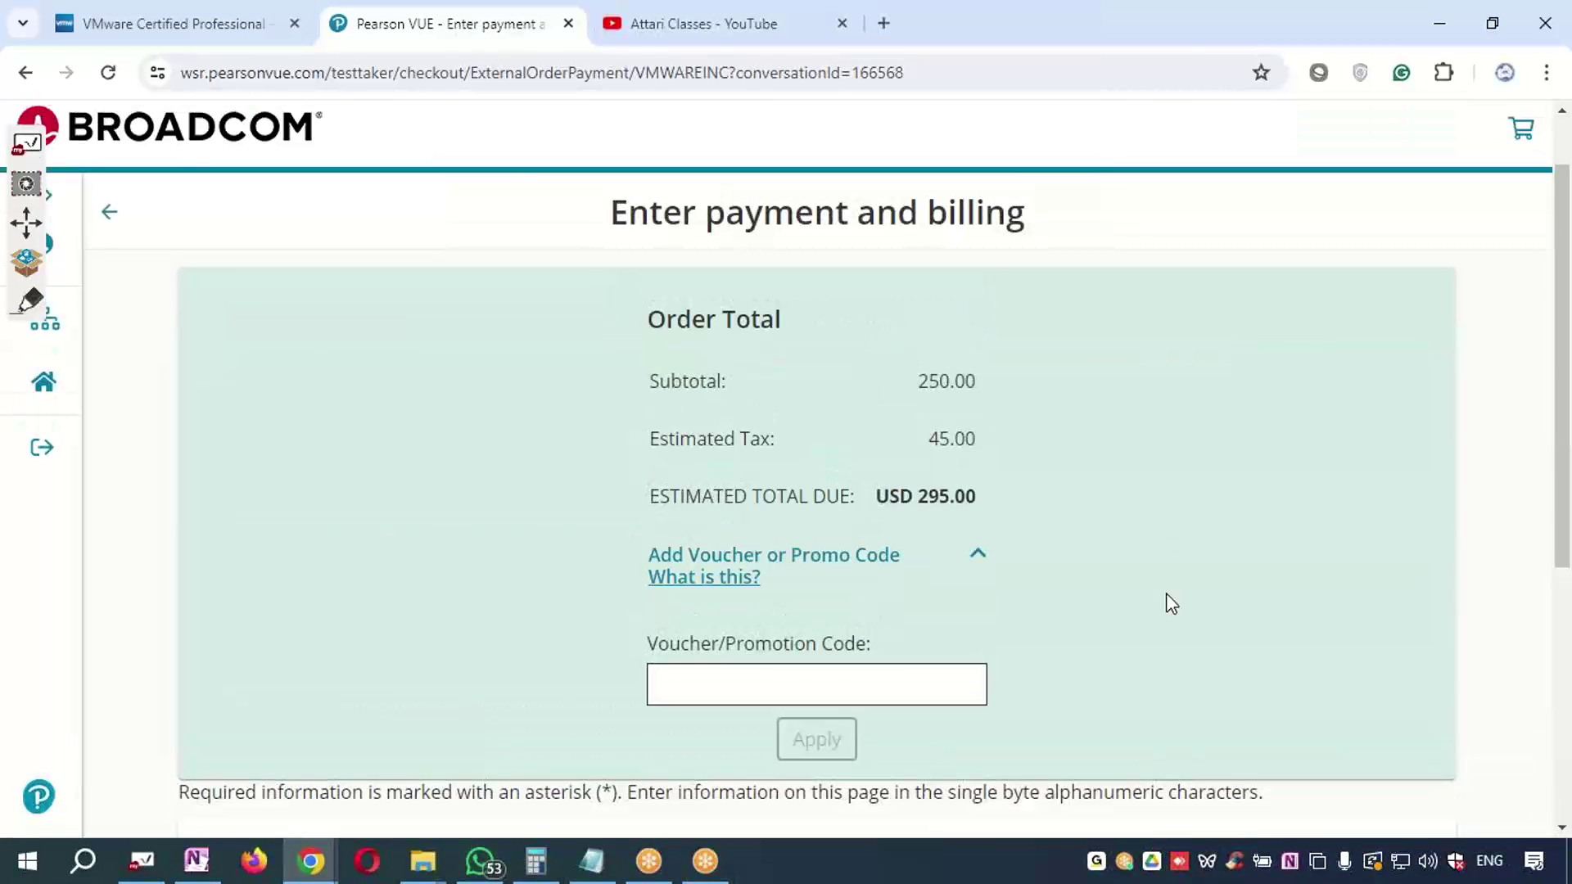